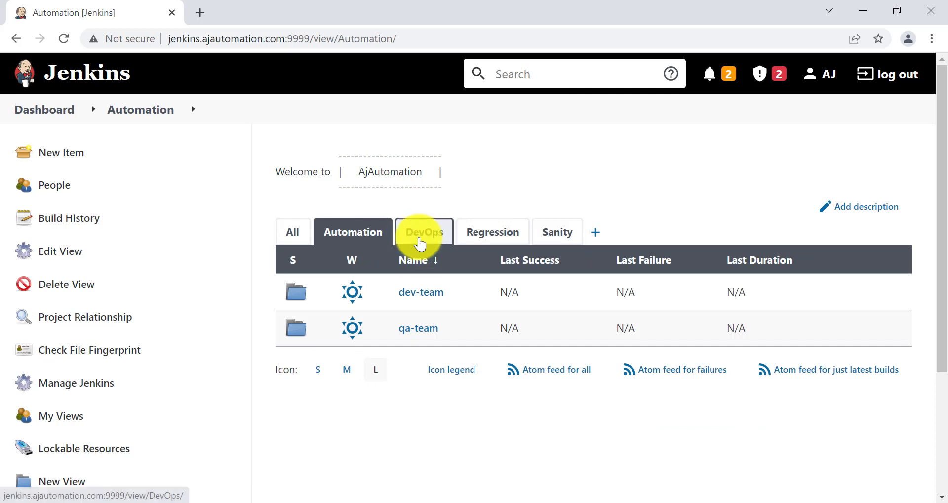
Flip through the DevOps and Regression views and peek into Automation's dev-team and qa-team folders
click(482, 238)
click(560, 236)
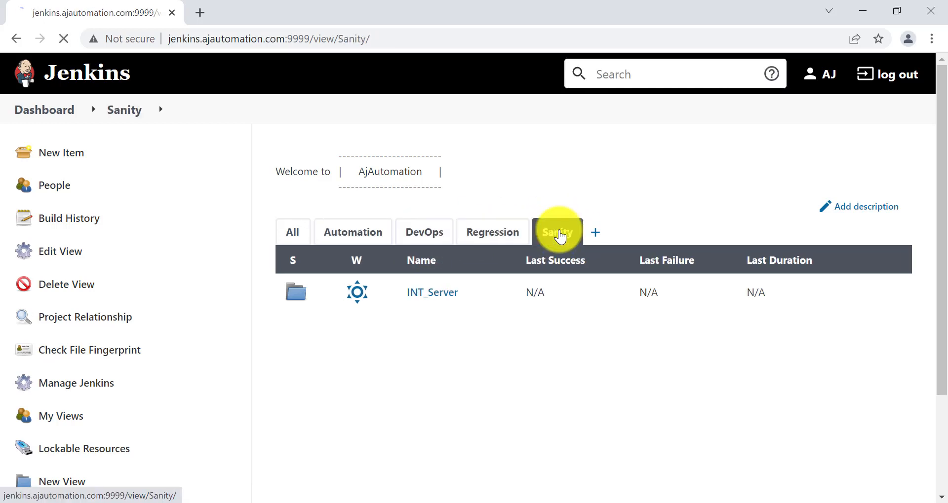
click(363, 237)
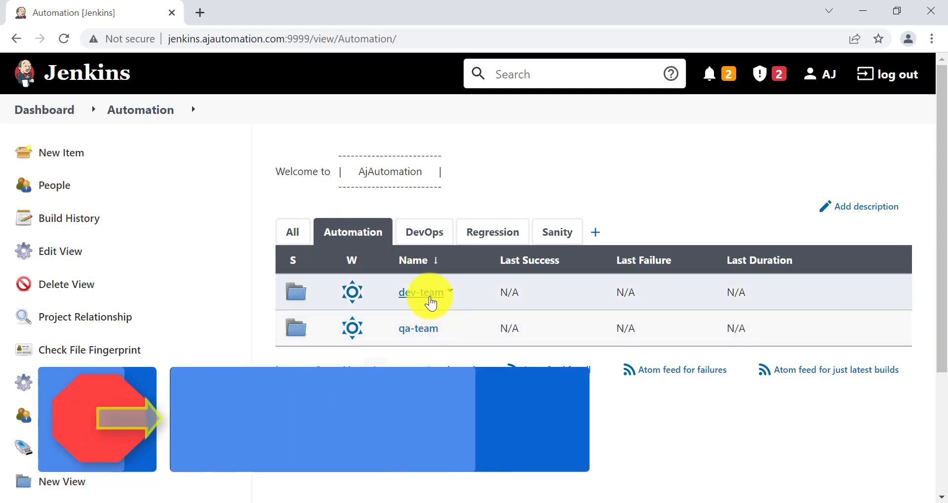
click(423, 295)
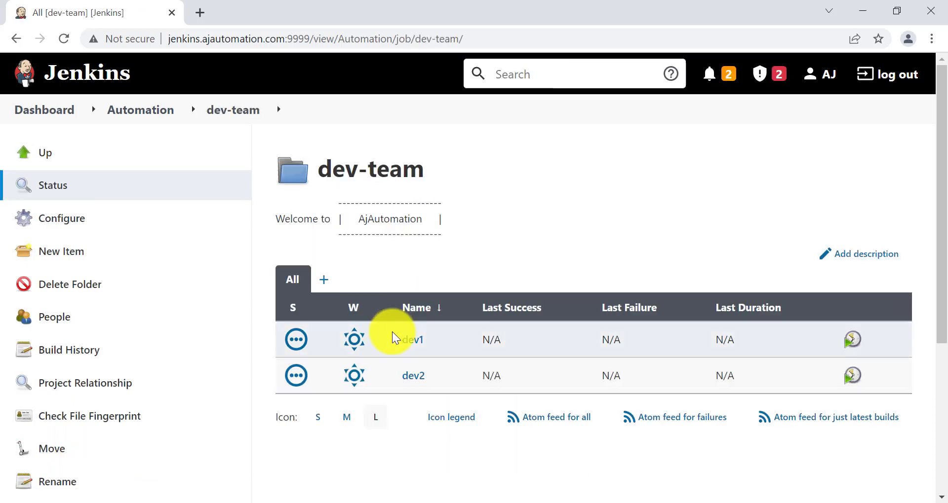
click(133, 110)
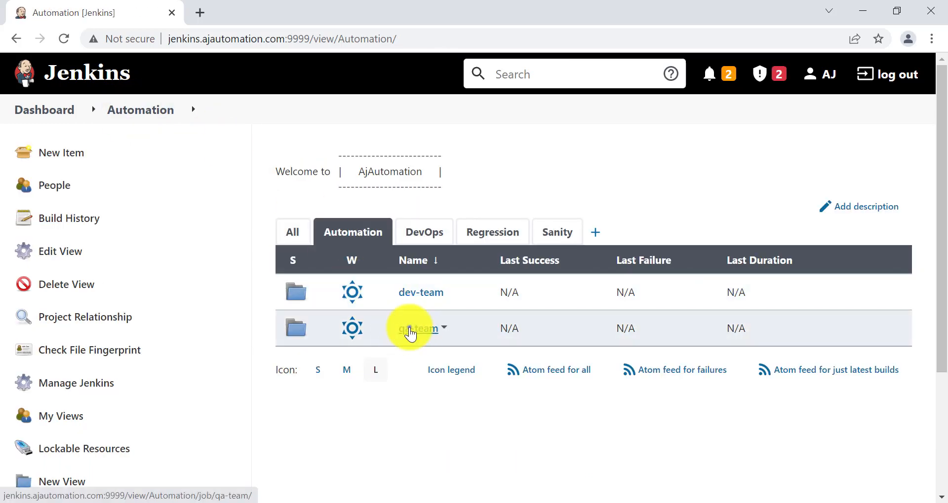
click(404, 327)
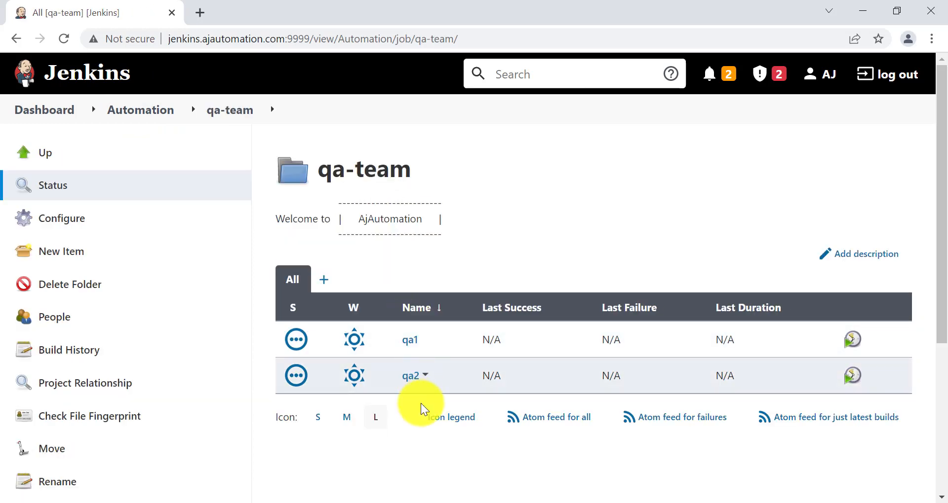
click(148, 108)
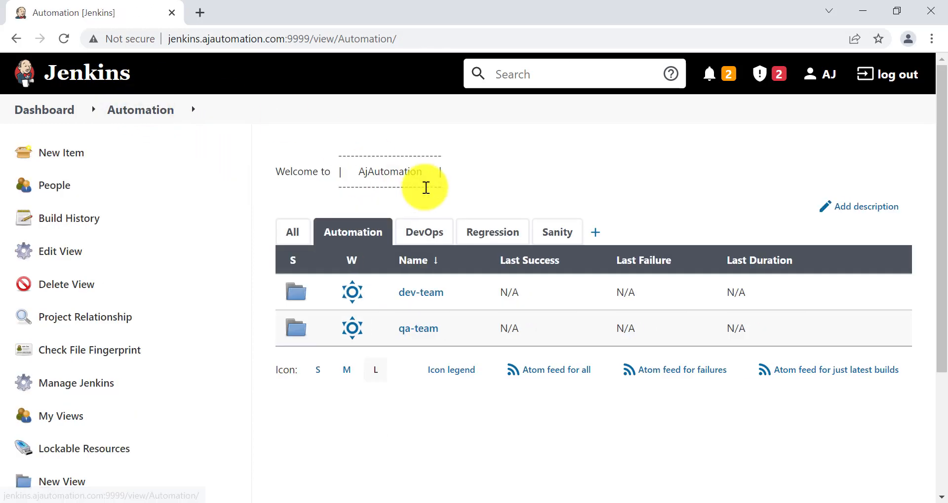
Look inside the DevOps_Items folder in DevOps and the Module1 folder in Regression
click(424, 234)
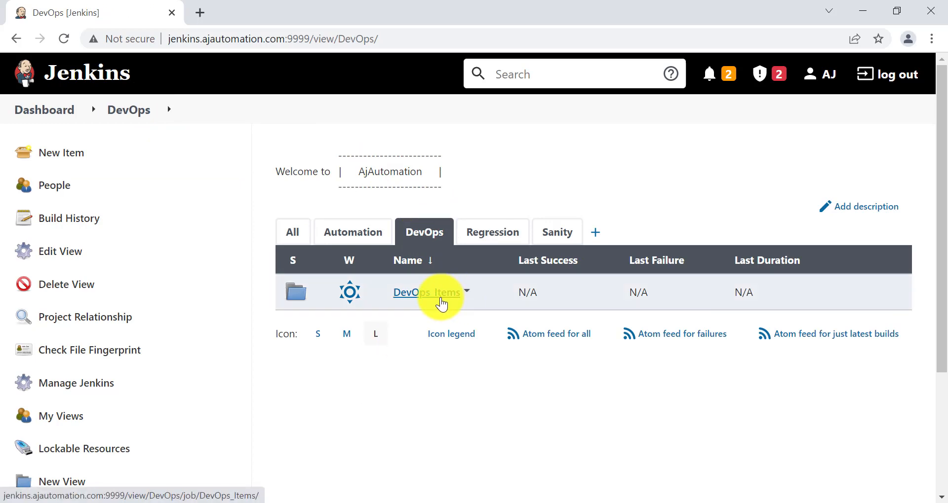
click(431, 294)
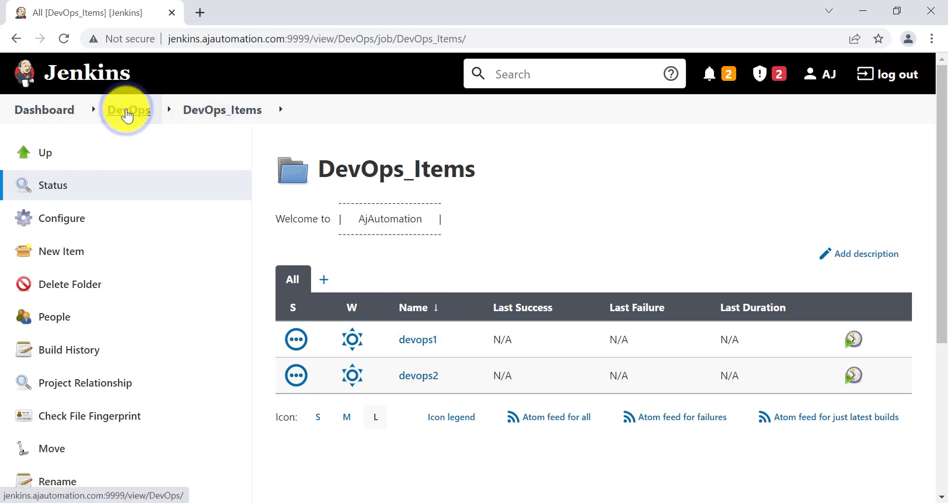
click(127, 110)
click(483, 236)
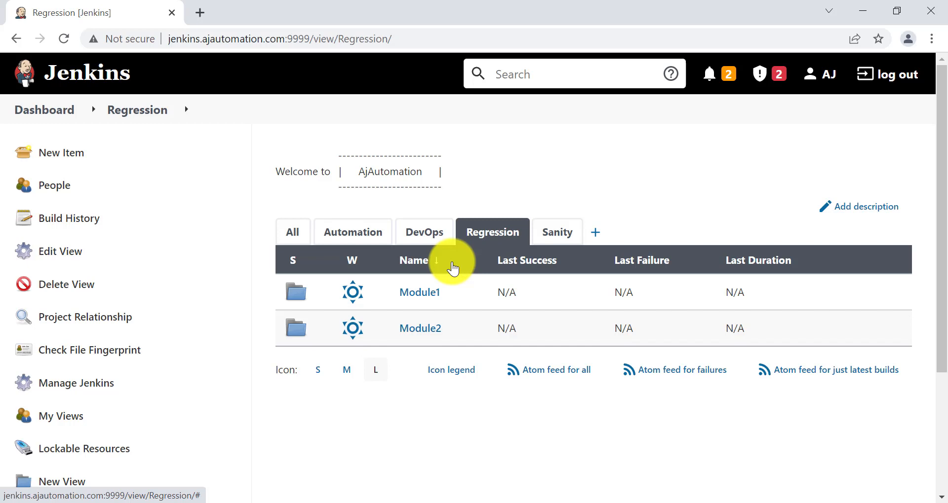
click(417, 294)
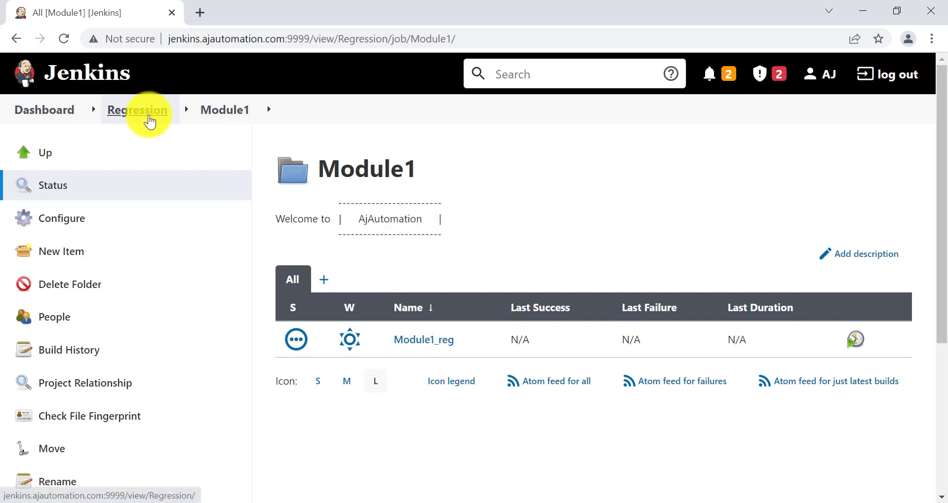
click(149, 121)
Browse the Sanity view's INT_Server and UAT_Server folders, then bring up the Jenkins Sessions notes
click(571, 242)
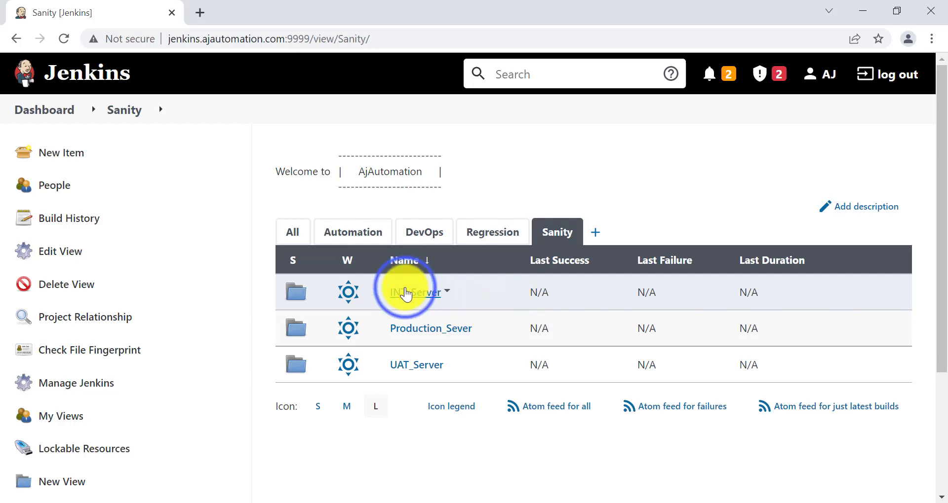
click(405, 293)
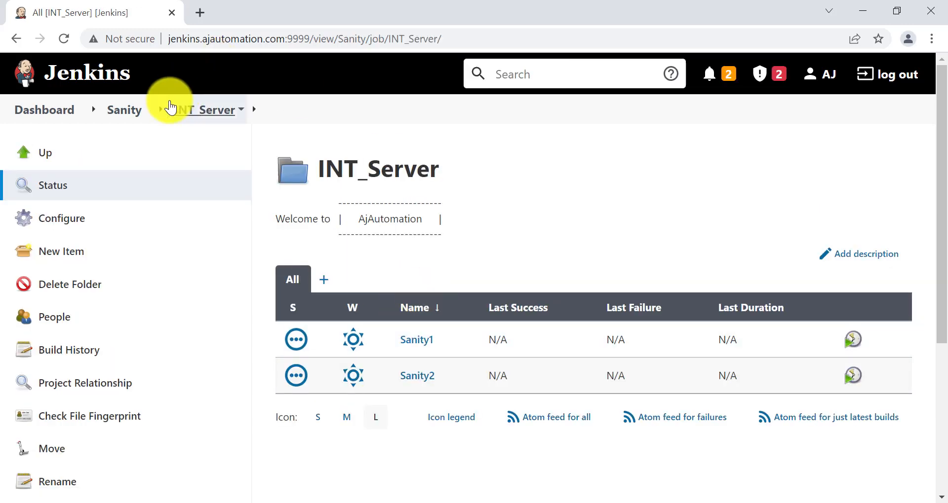
click(134, 109)
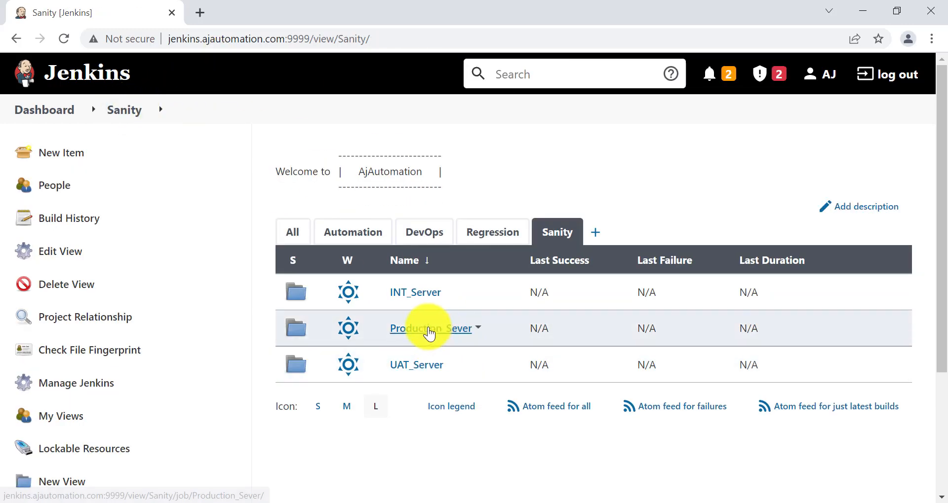
click(418, 374)
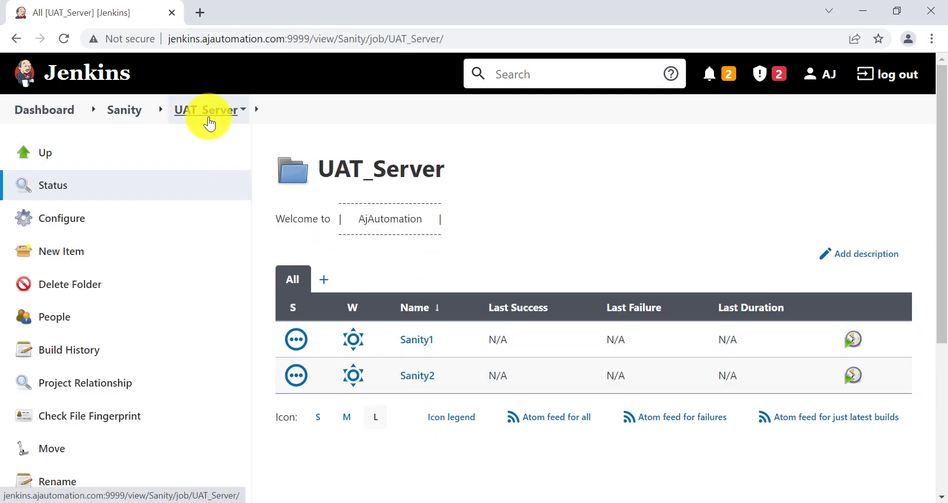
click(132, 111)
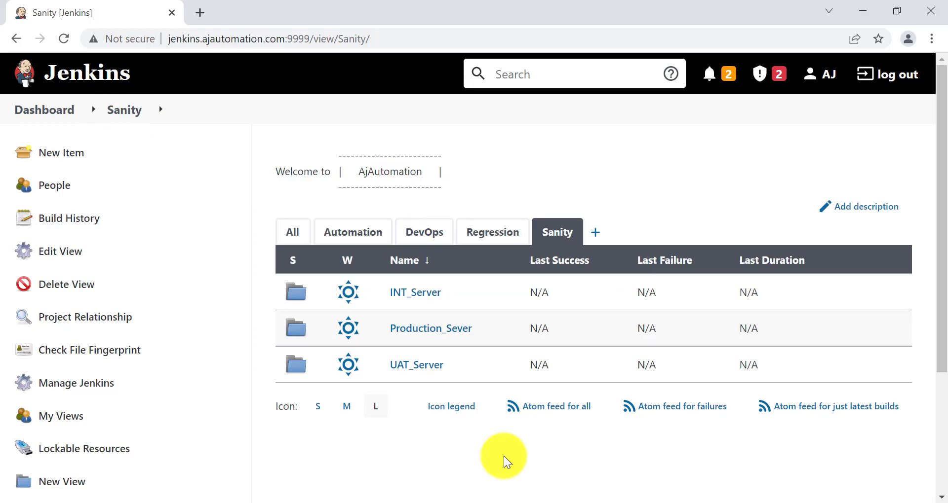
click(455, 501)
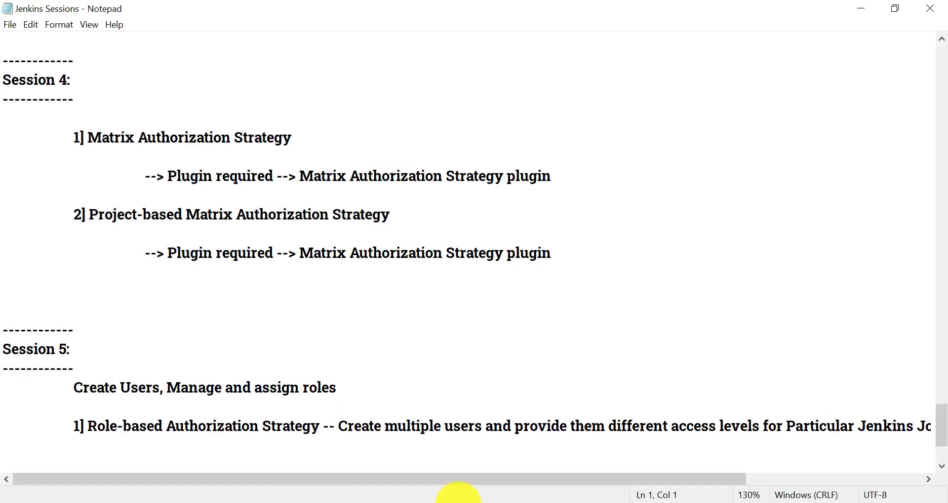
key(alt+d)
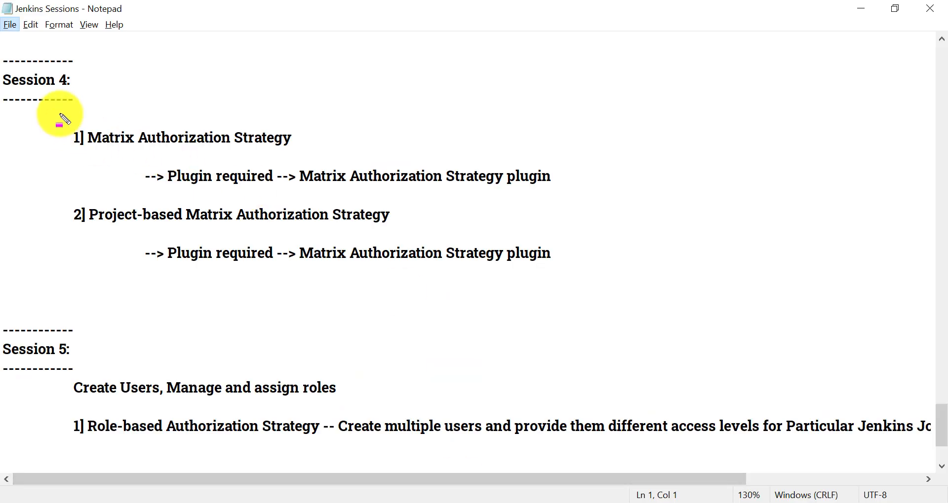
mouse_move(64, 125)
mouse_down()
mouse_move(153, 159)
mouse_move(305, 161)
mouse_up()
key(Escape)
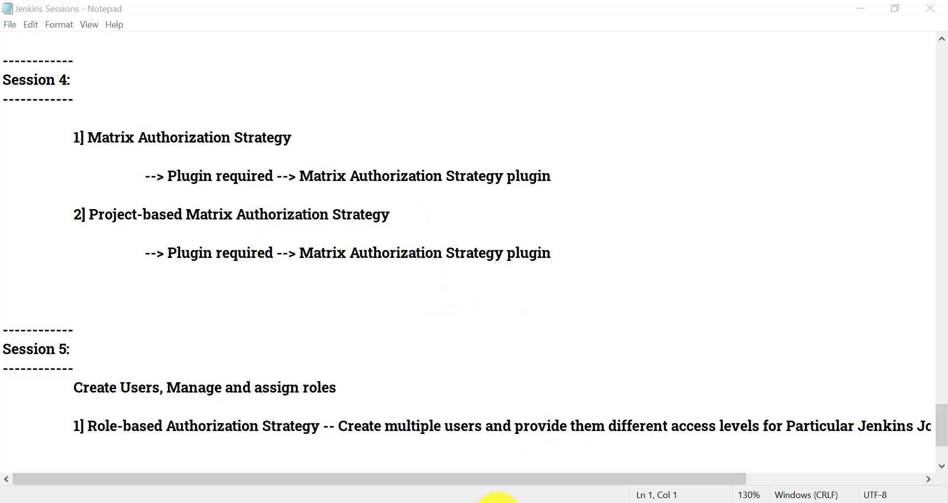
Back in Chrome, inspect the qa-team/qa1 and dev-team/dev1 project pages from the Automation view
click(498, 501)
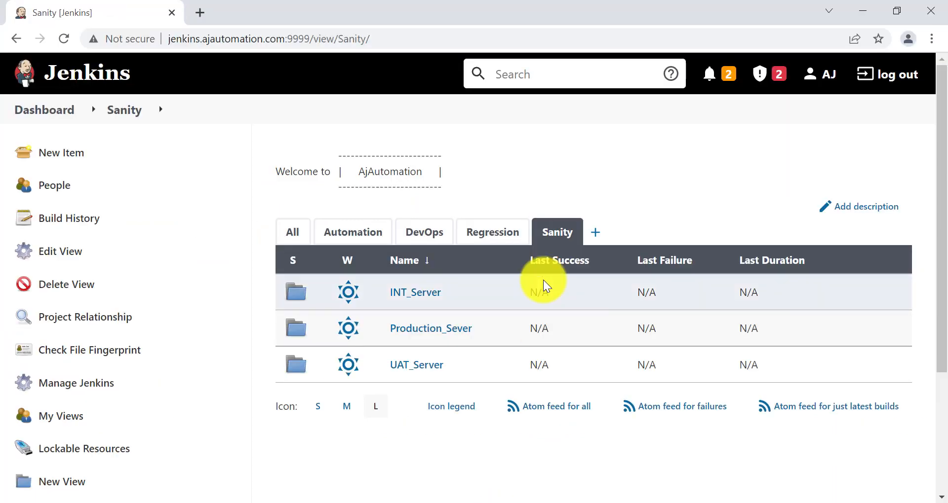
click(346, 230)
click(419, 329)
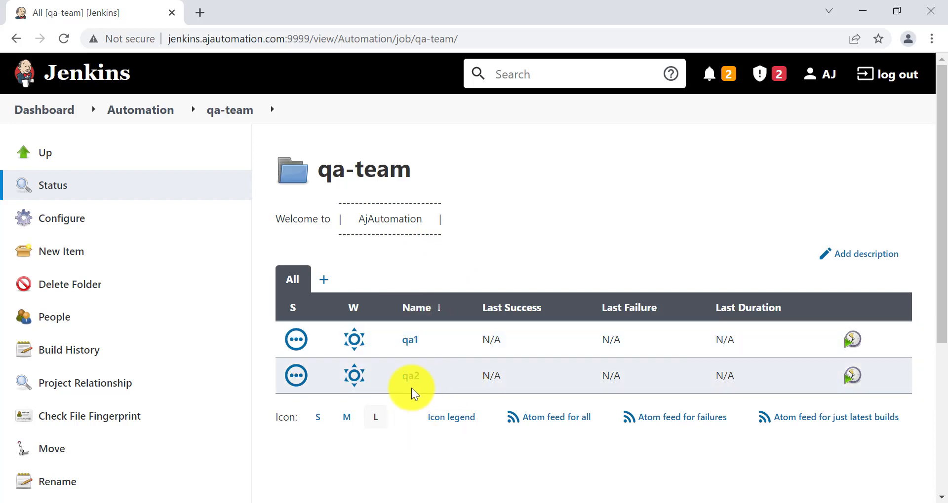
click(412, 340)
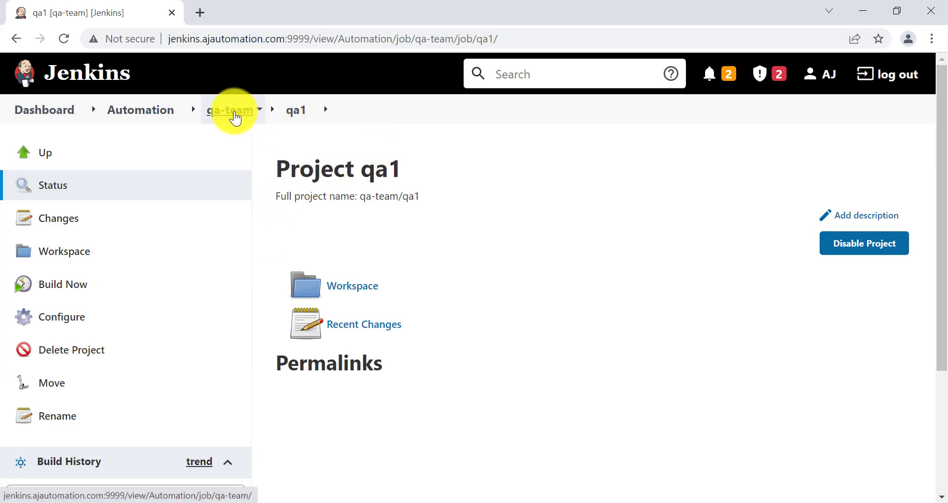
click(136, 106)
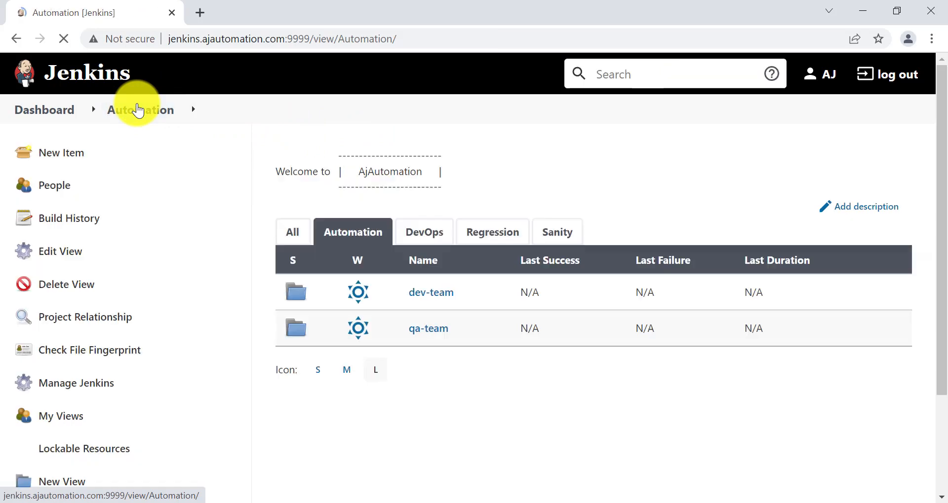
click(409, 293)
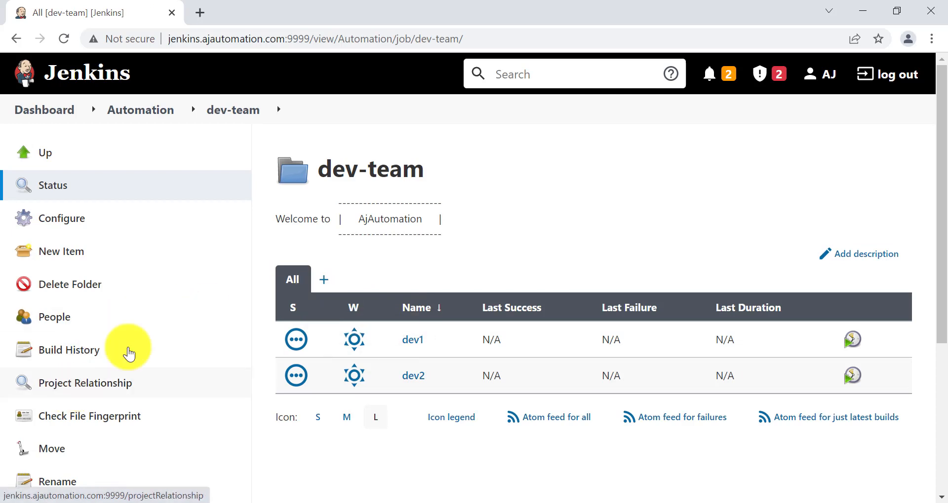
click(413, 340)
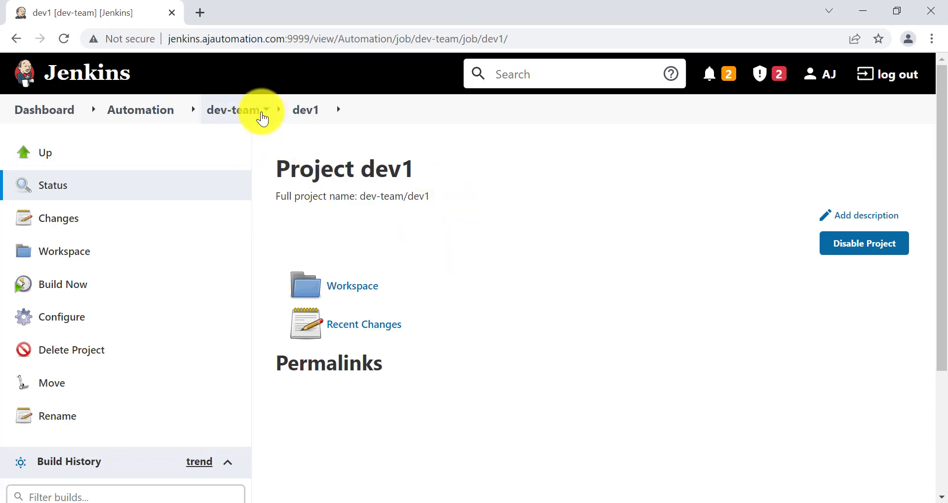
click(160, 112)
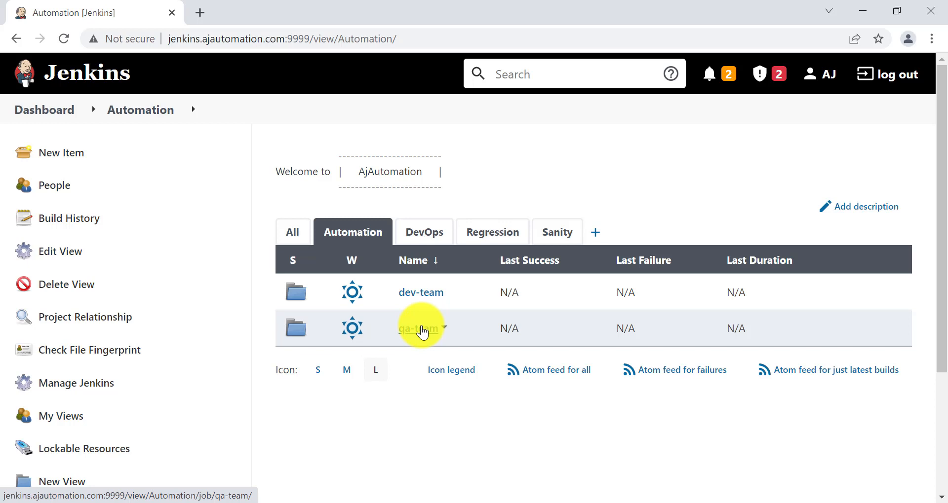
Cycle through the DevOps, Sanity and All views, reopen dev-team/dev1, then return to the notes
click(424, 235)
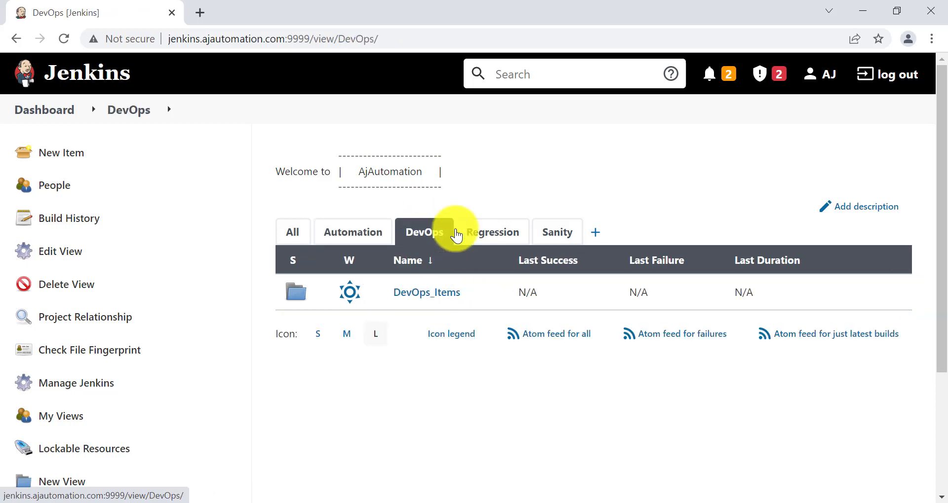
click(567, 239)
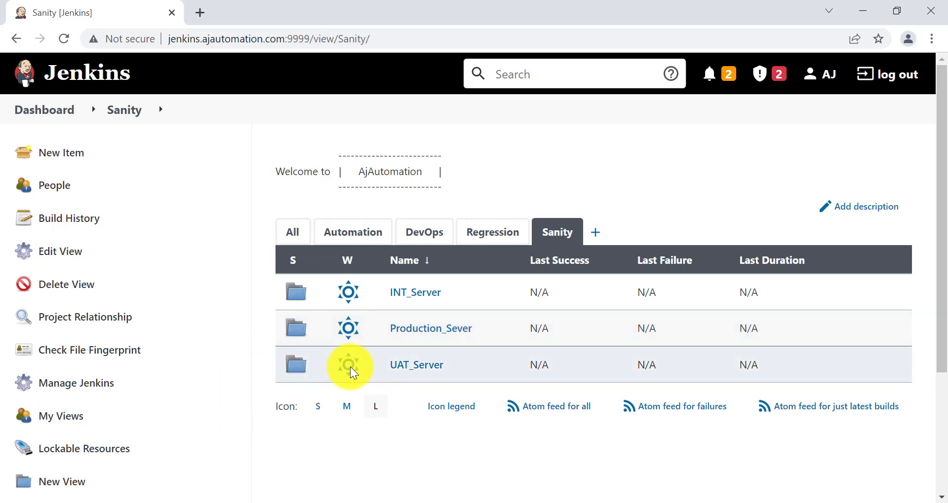
click(292, 232)
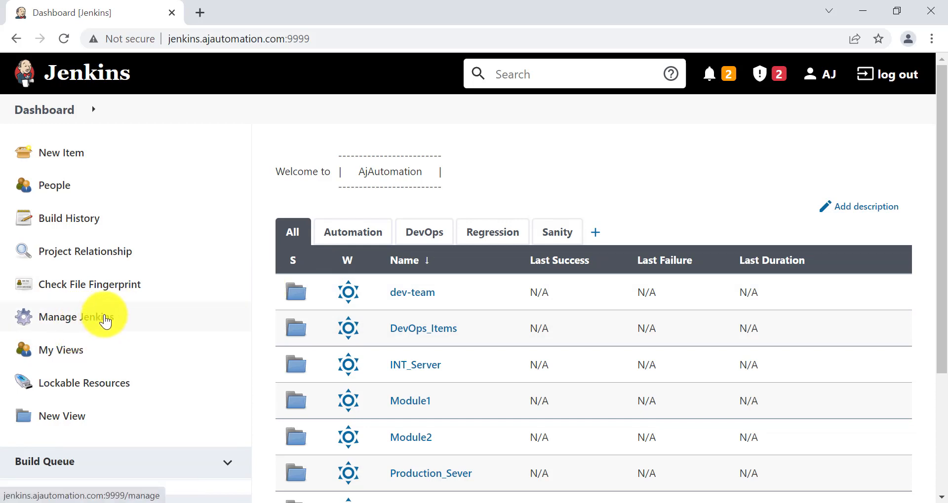
click(364, 241)
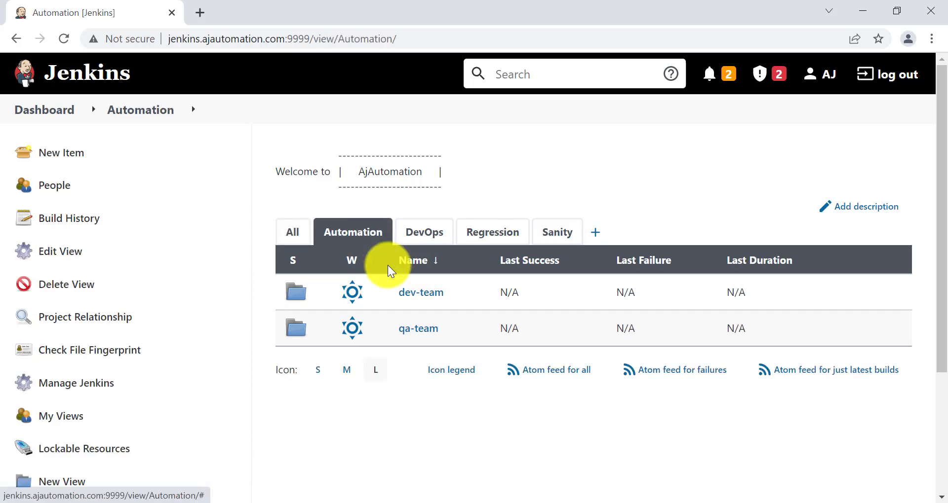
click(414, 295)
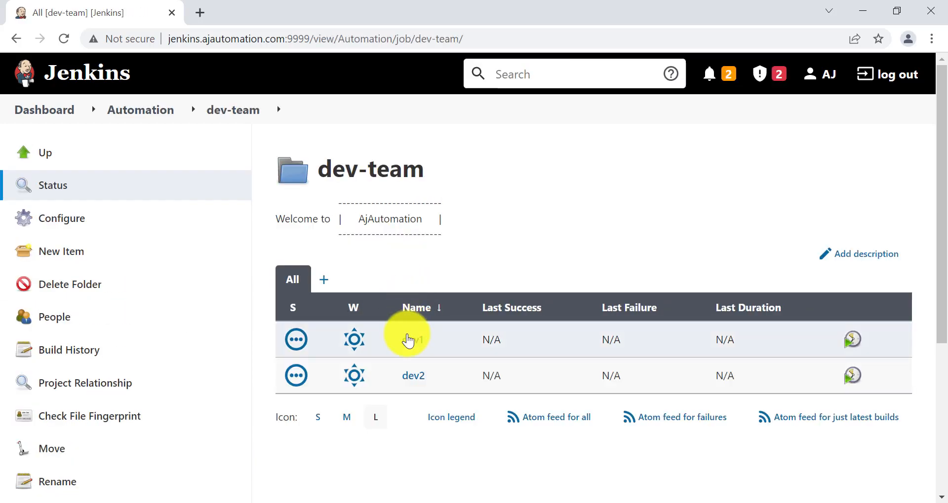
click(408, 346)
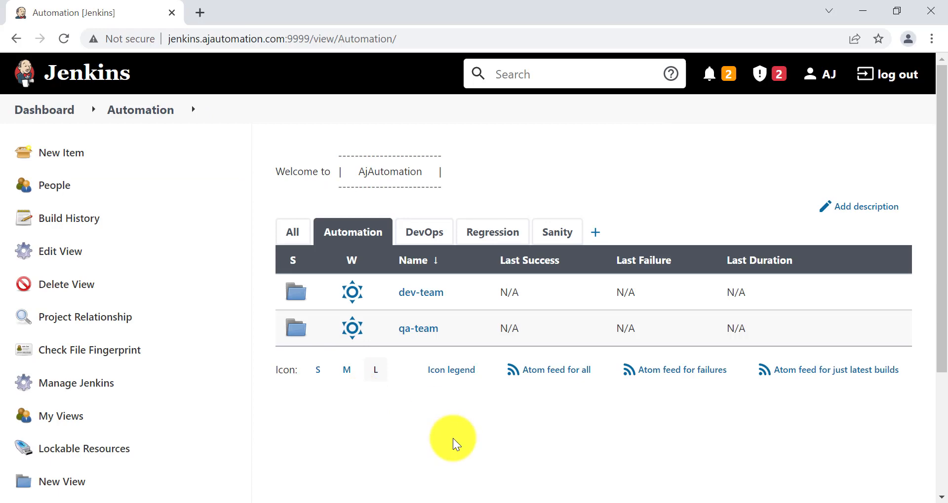
click(453, 502)
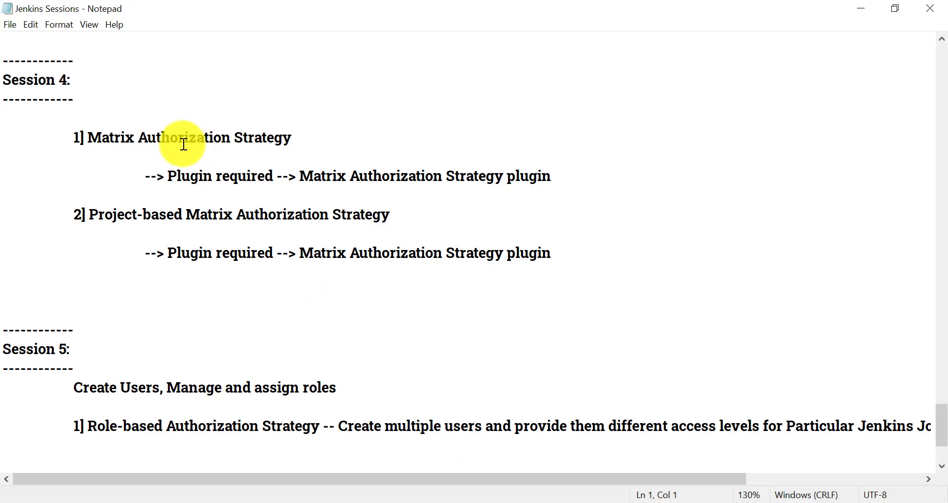
Highlight the Matrix Authorization Strategy heading in the Session 4 notes
key(alt)
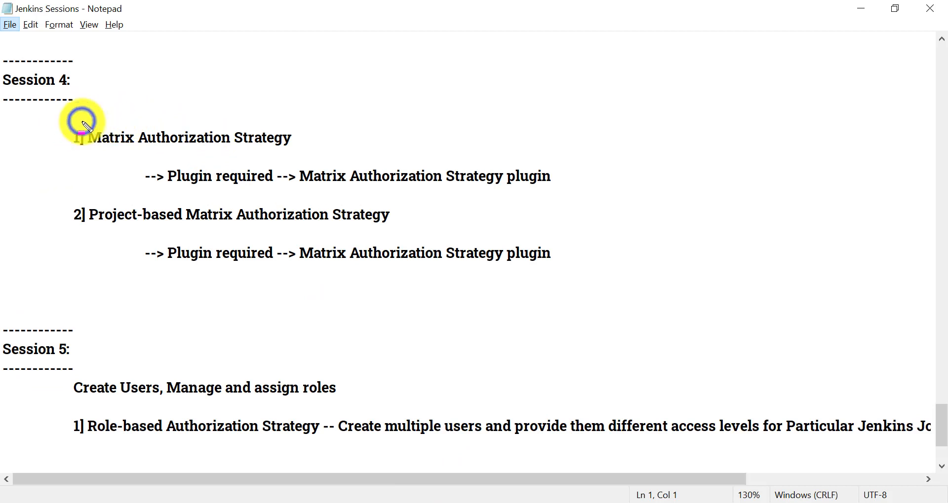
mouse_move(83, 123)
mouse_down()
mouse_move(301, 142)
mouse_move(303, 154)
mouse_up()
key(ctrl+c)
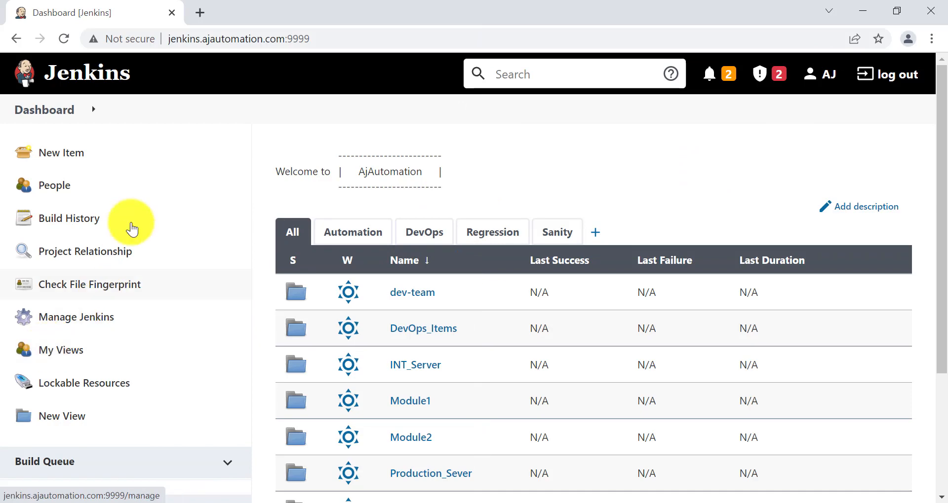
Under Manage Users, create User1 with a password, full name User1 and an e-mail address
click(69, 321)
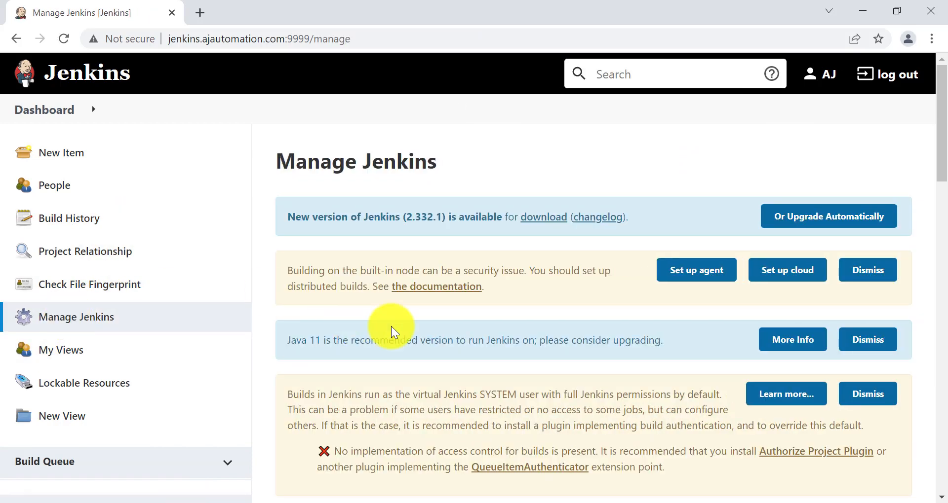
scroll(554, 402, down, 6)
scroll(666, 435, down, 3)
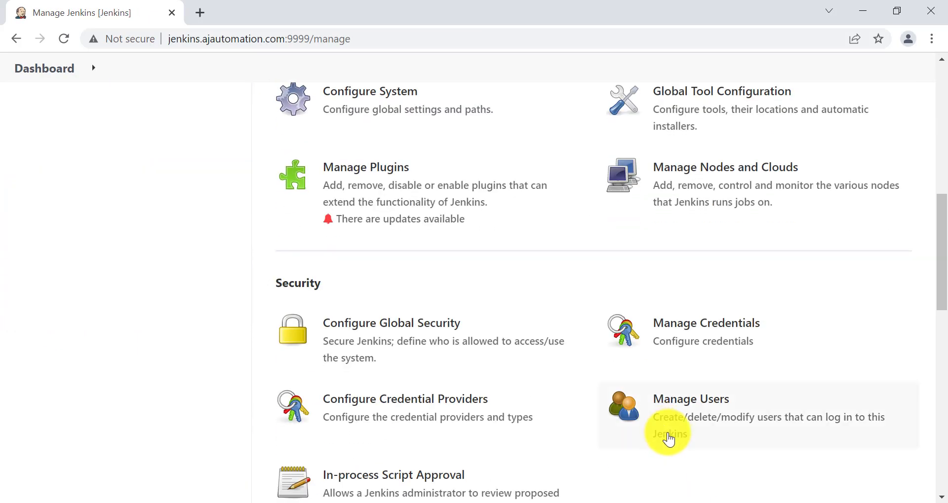
click(701, 405)
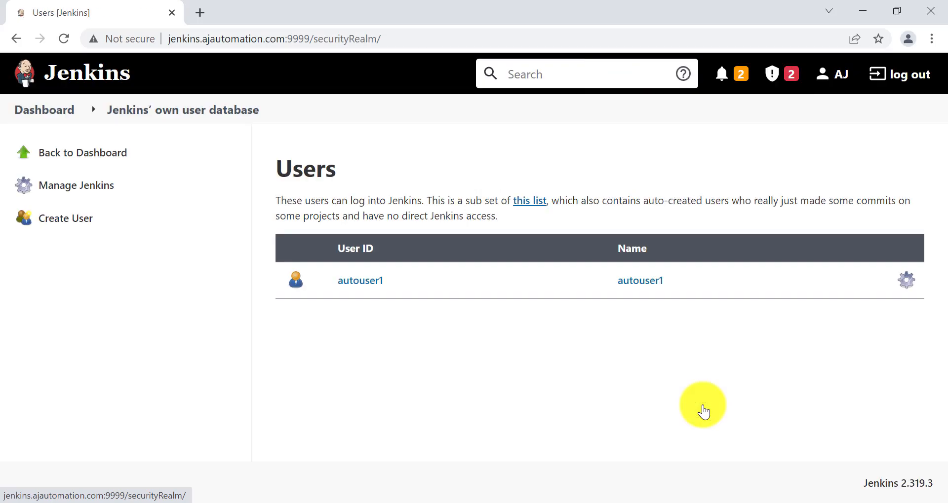
click(39, 214)
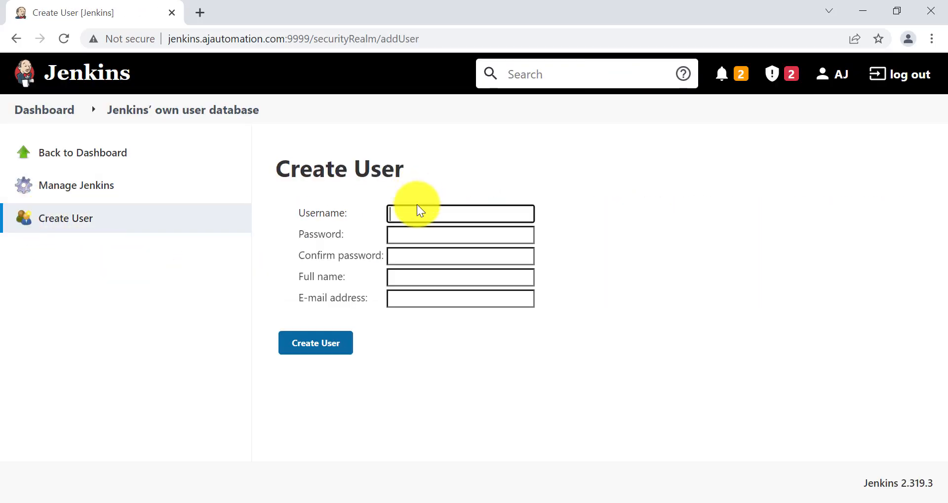
text(User1)
click(407, 236)
text(••••)
click(405, 255)
click(405, 280)
text(User1)
click(410, 305)
click(310, 338)
Create a second account, User2, with its password and e-mail address
click(64, 227)
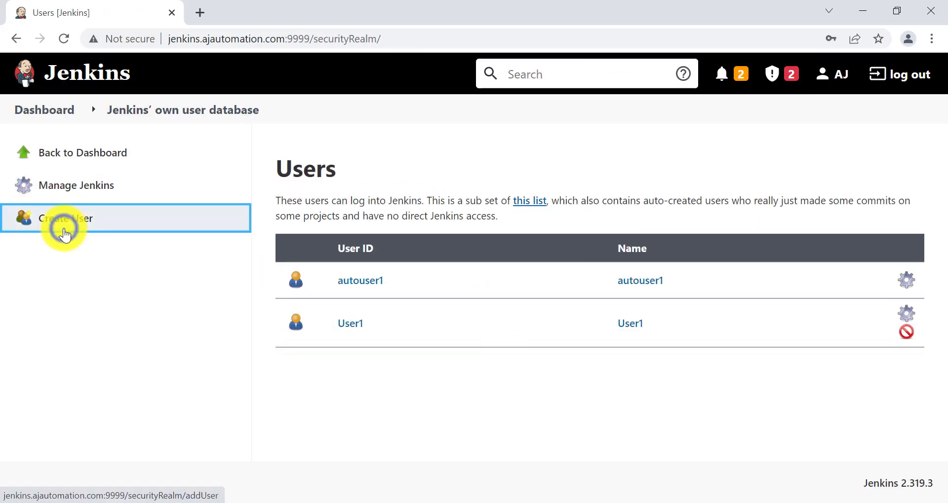
text(User2)
click(395, 234)
click(402, 277)
text(User2)
click(403, 299)
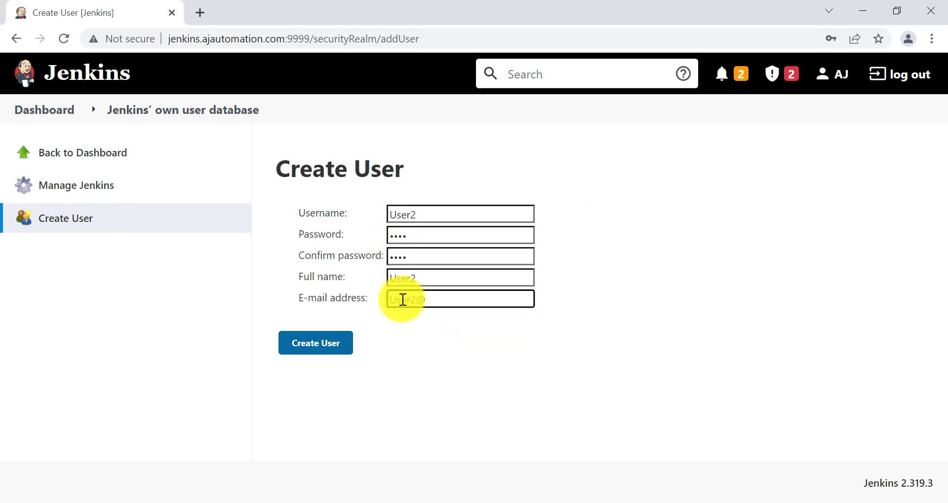
click(309, 340)
In the session notes, select the required plugin name, Matrix Authorization Strategy
key(alt+Tab)
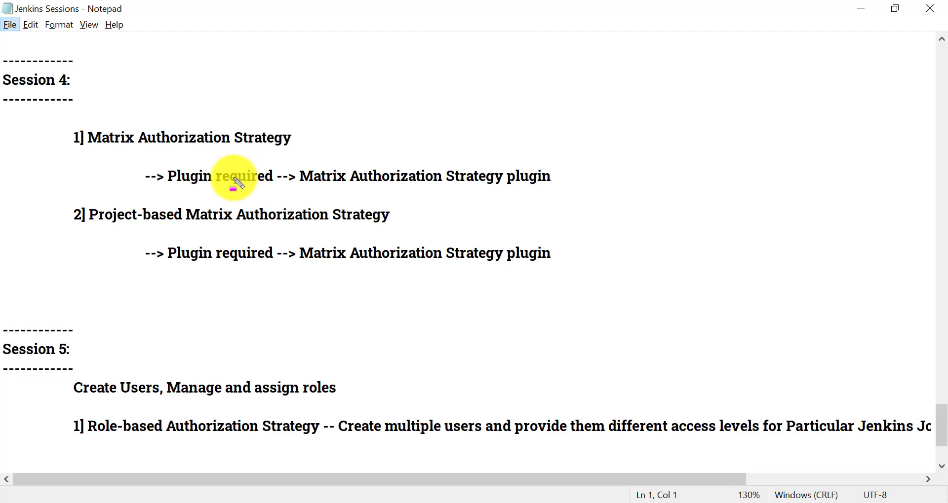
drag(291, 179, 563, 197)
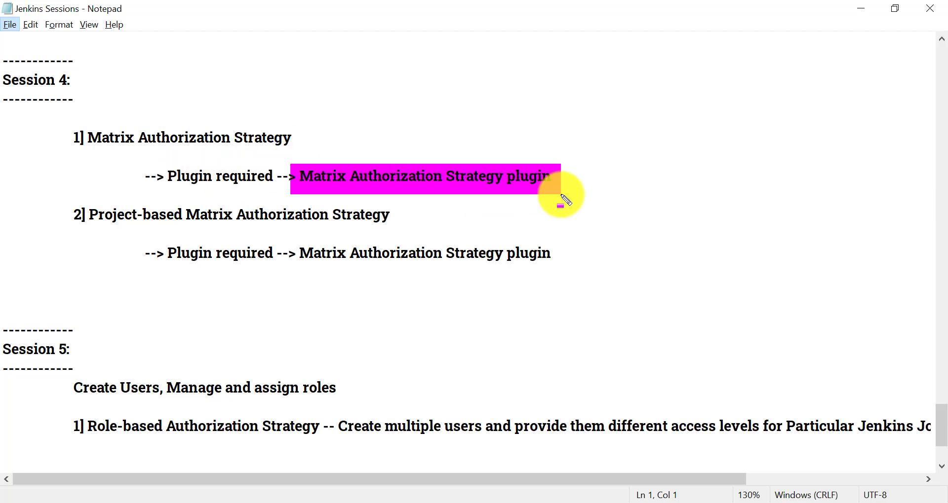
key(Escape)
click(295, 172)
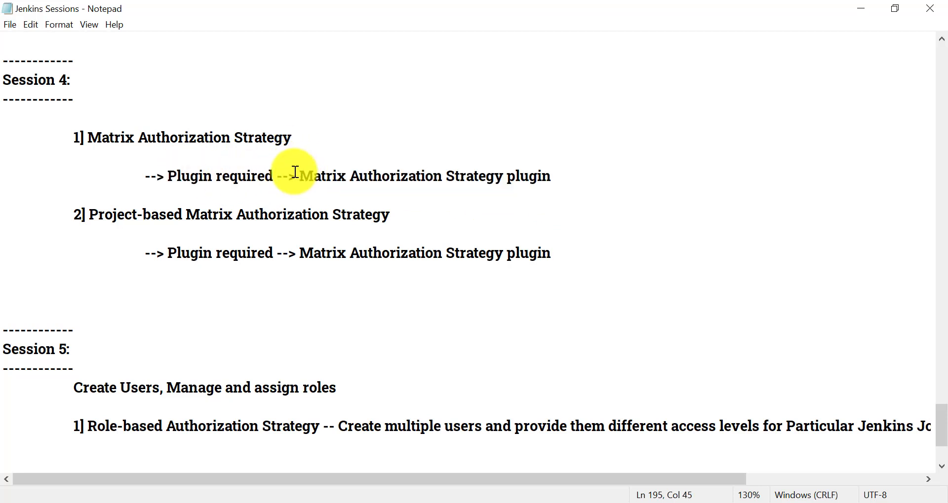
drag(301, 172, 496, 173)
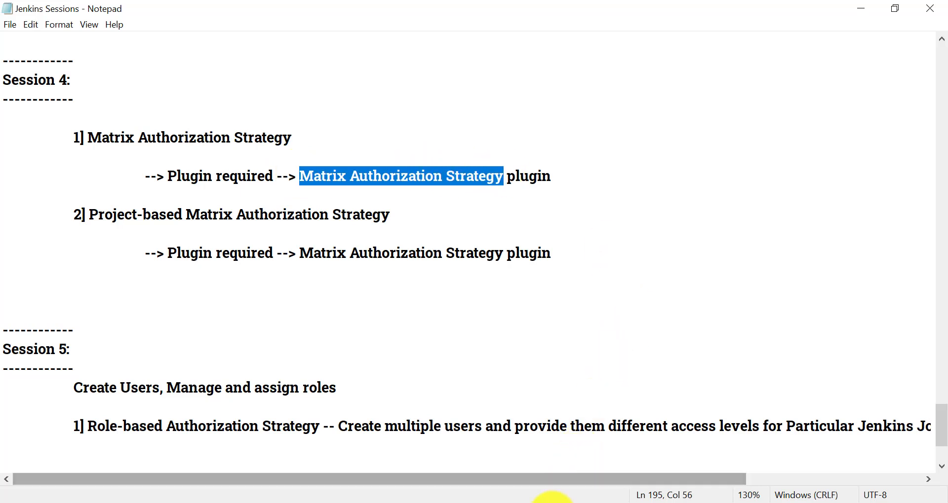
Filter installed plugins for Matrix Authorization Strategy, confirming version 3.0.1, and check the Available list
mouse_move(549, 462)
click(438, 439)
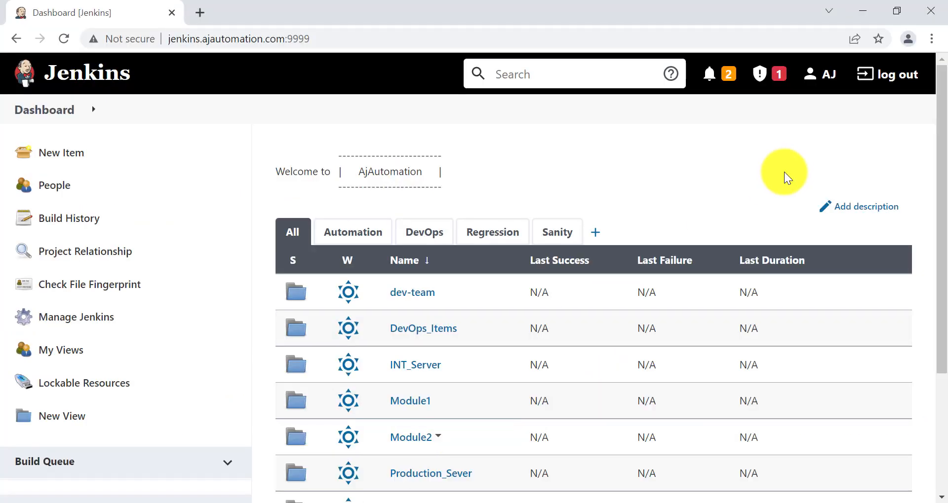
click(78, 316)
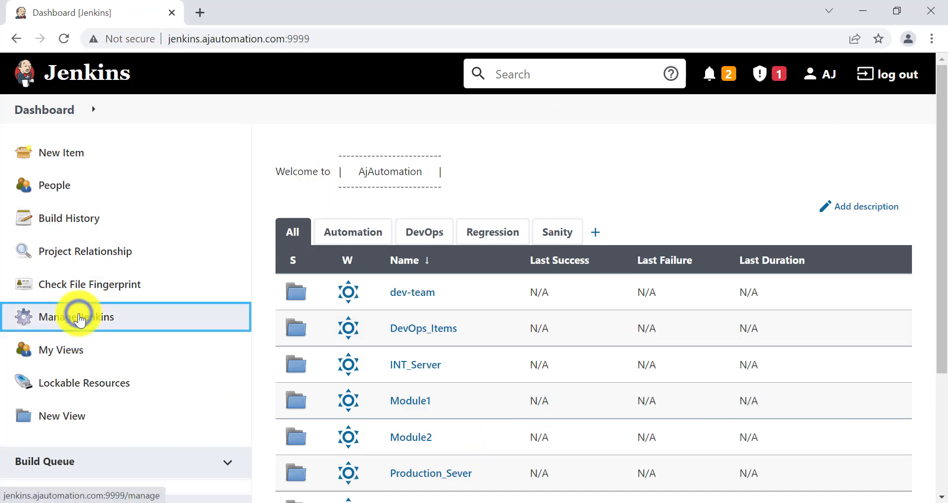
scroll(449, 404, down, 3)
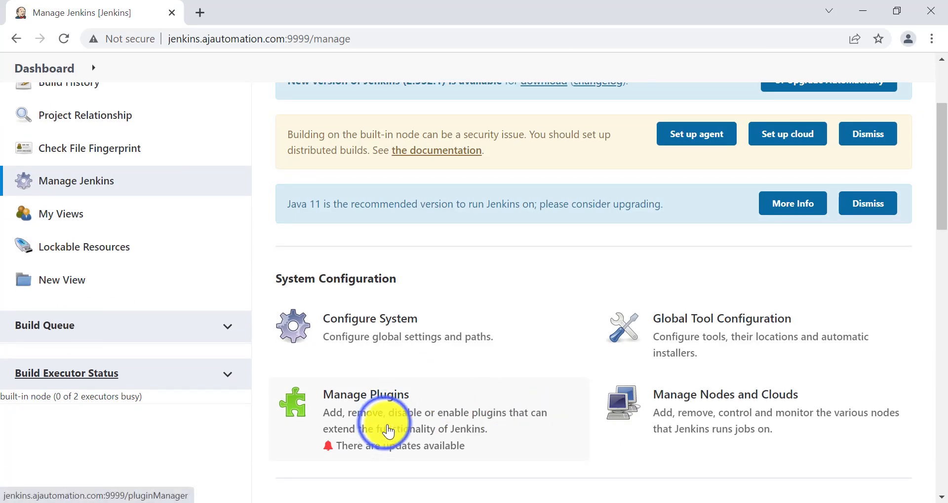
click(387, 423)
click(438, 207)
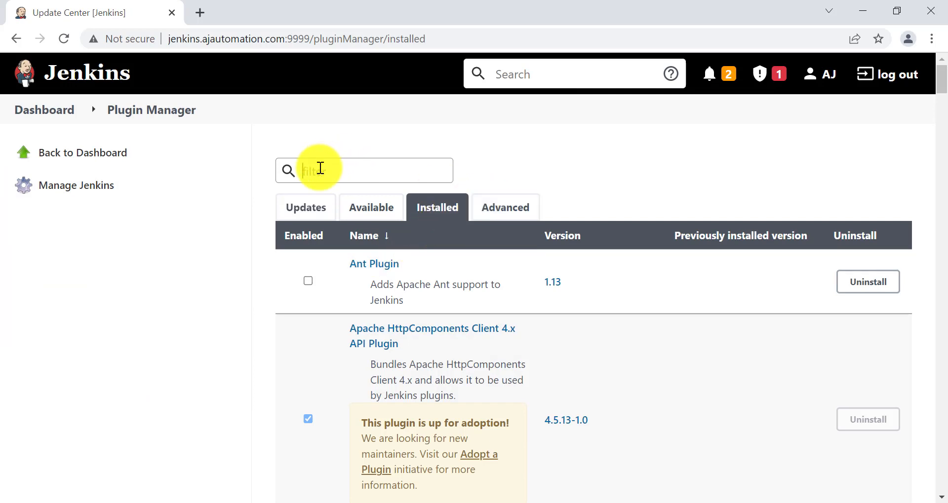
key(ctrl+v)
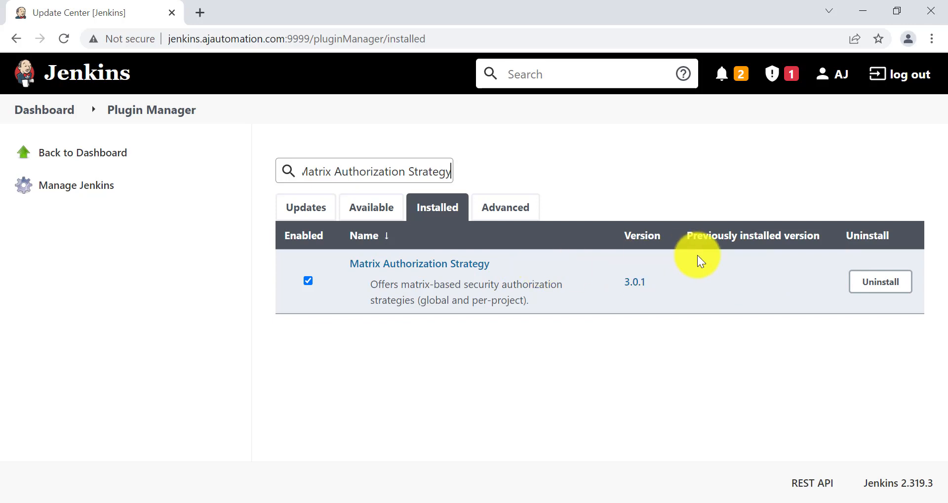
click(371, 210)
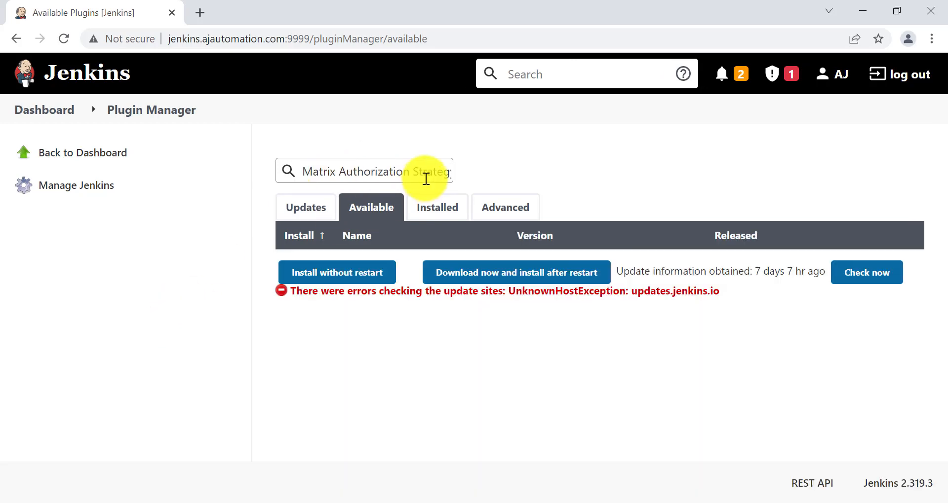
click(30, 110)
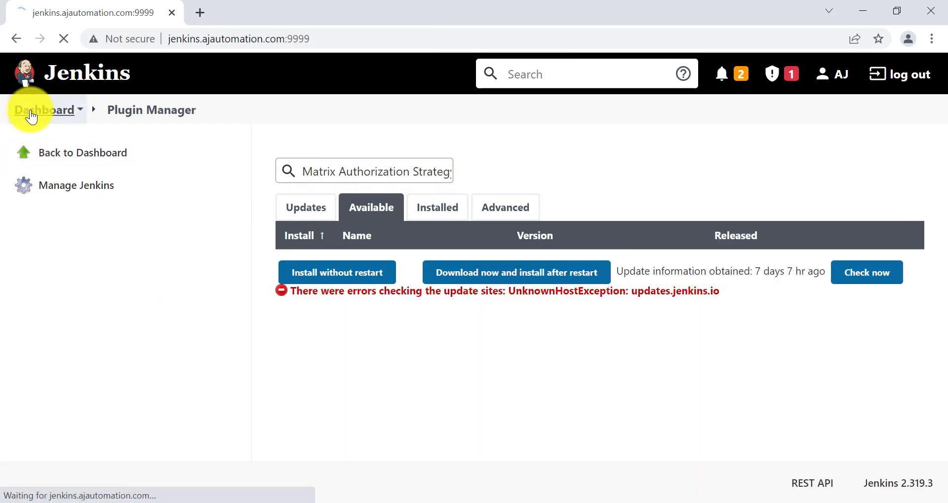
Open Configure Global Security from Manage Jenkins, then glance at the other Jenkins window
scroll(79, 286, down, 1)
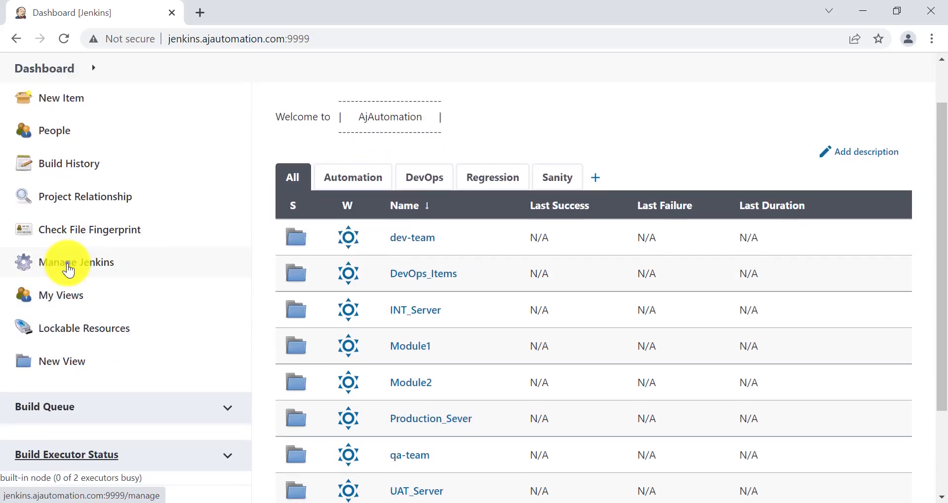
click(70, 263)
scroll(384, 360, down, 4)
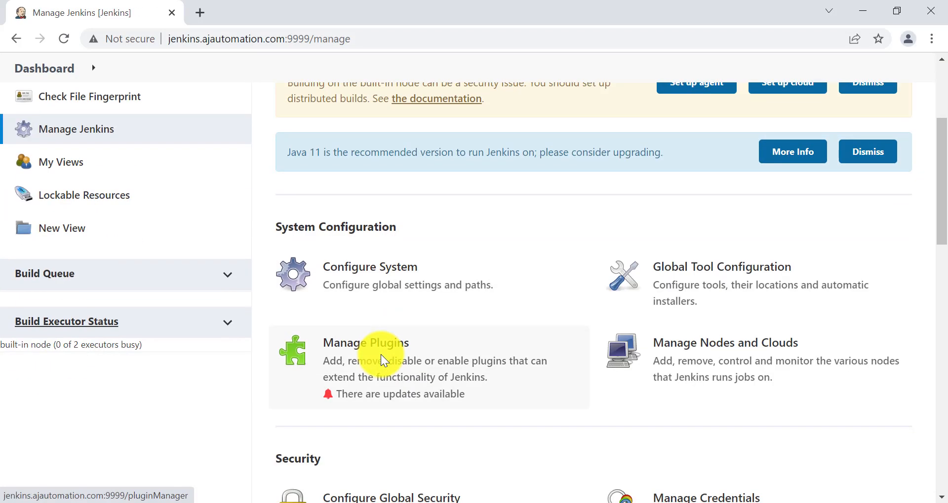
scroll(384, 360, down, 5)
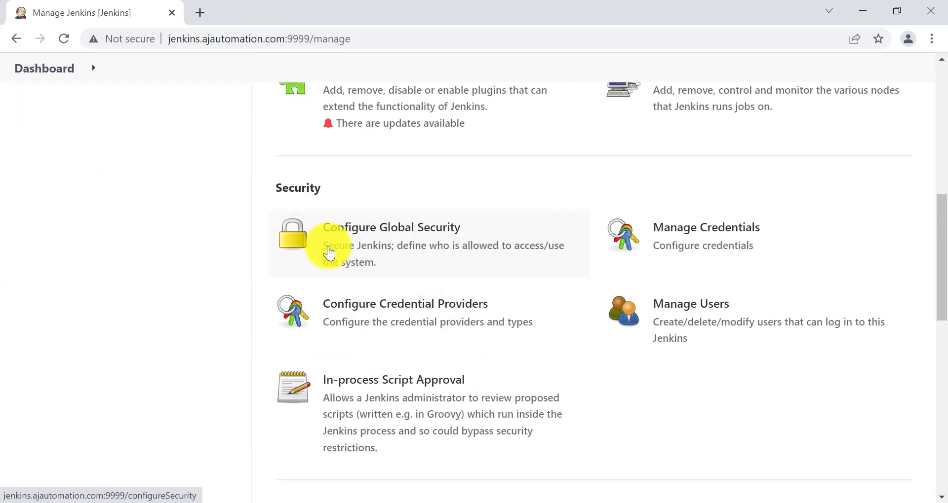
scroll(403, 251, up, 1)
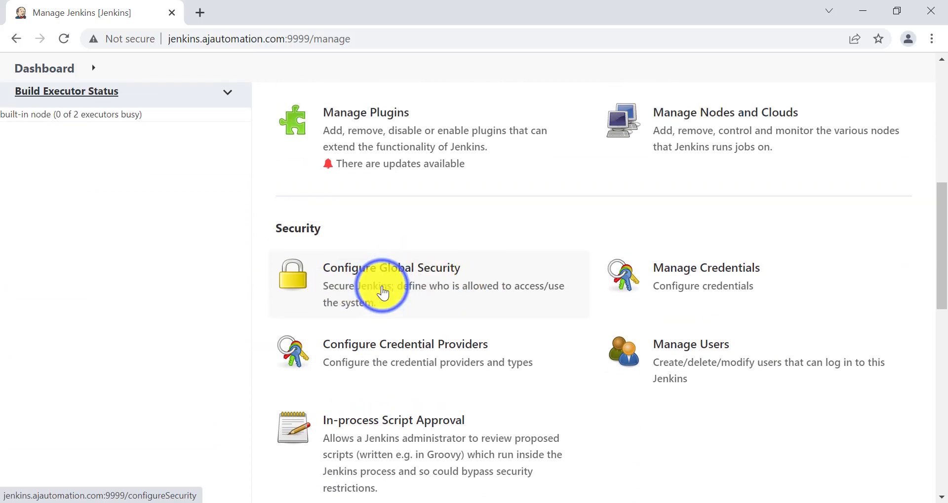
click(384, 294)
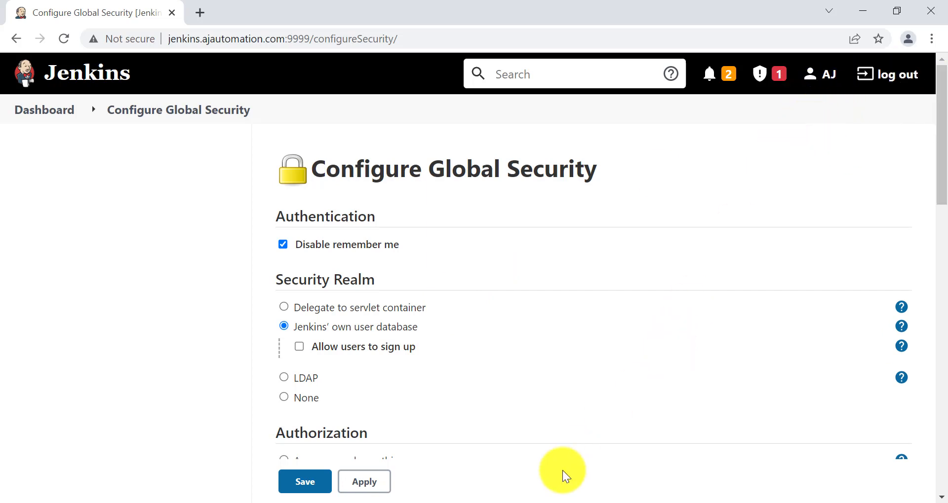
click(536, 502)
Switch between the Jenkins browser windows and mark a section of the global security page
click(629, 465)
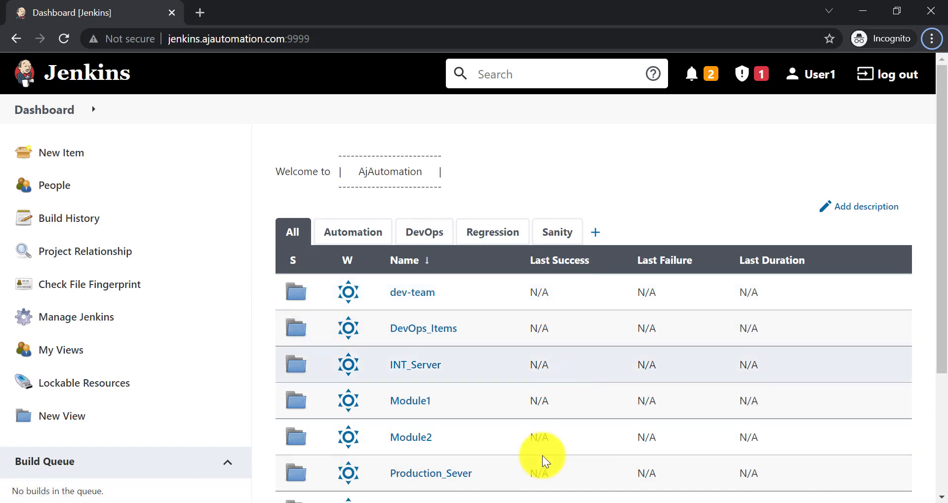
click(519, 502)
click(424, 487)
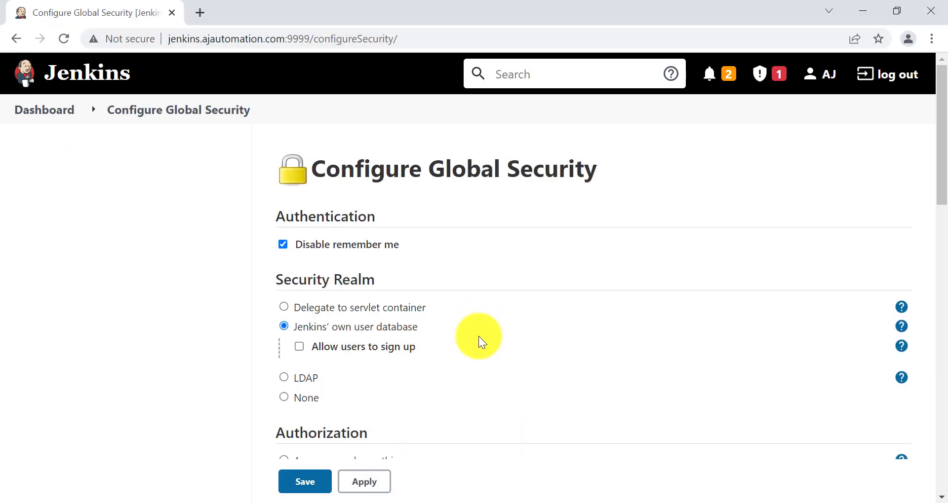
scroll(478, 336, down, 4)
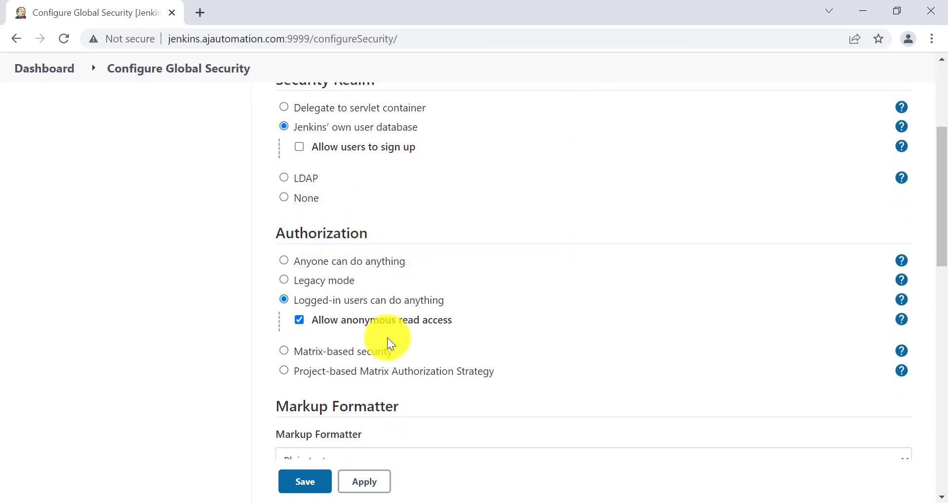
scroll(387, 338, down, 1)
key(ctrl+alt+d)
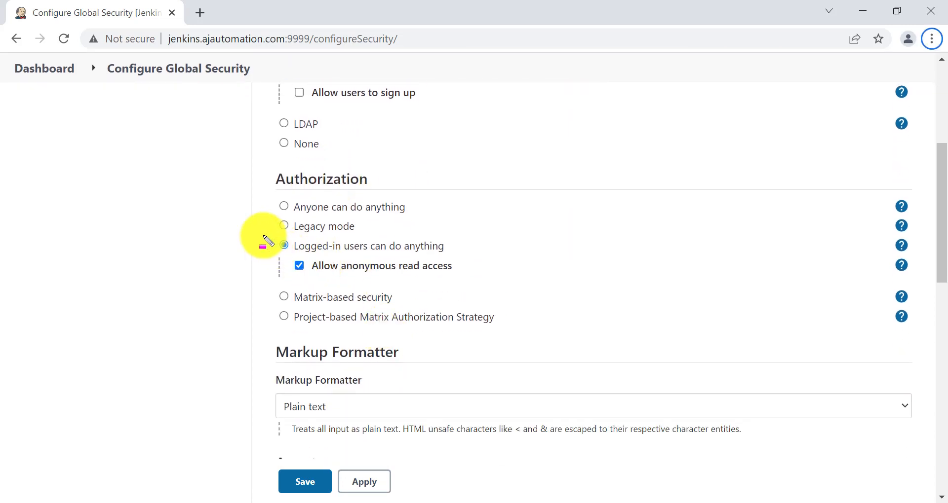
drag(264, 242, 492, 258)
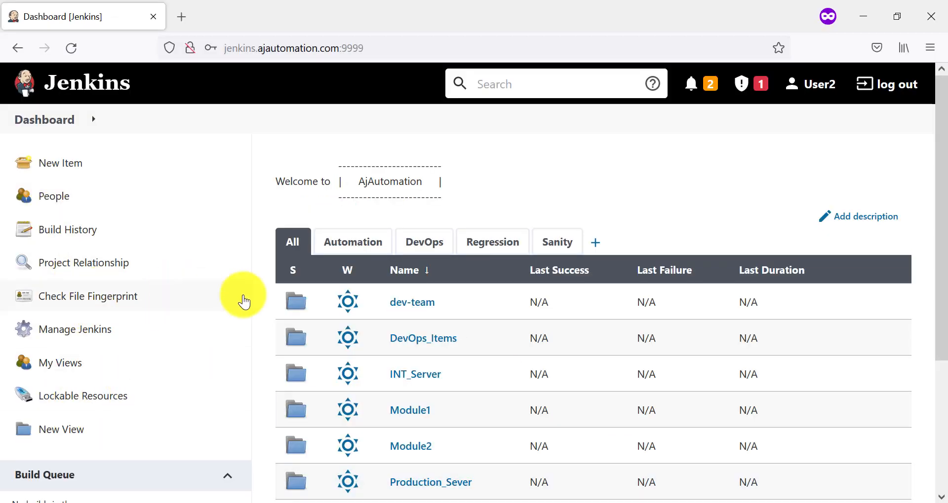
On Configure Global Security, choose Matrix-based security as the authorization strategy
click(535, 501)
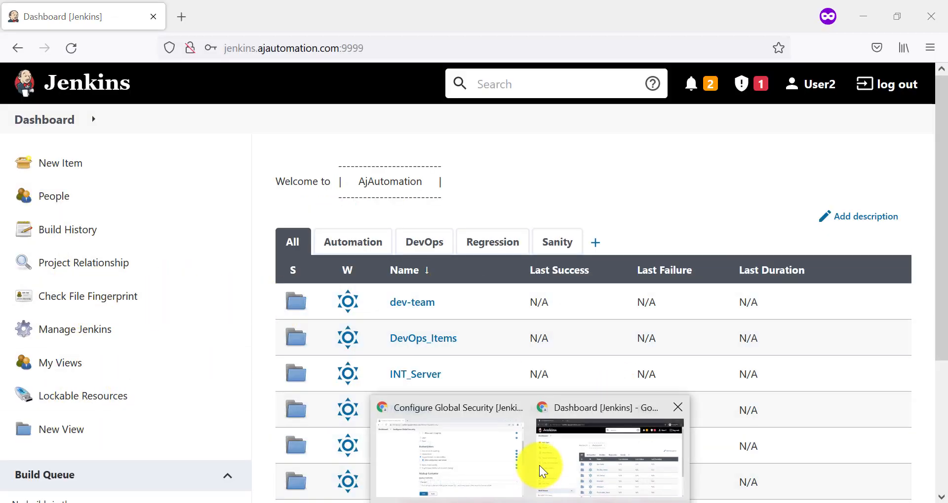
click(467, 447)
scroll(388, 311, down, 1)
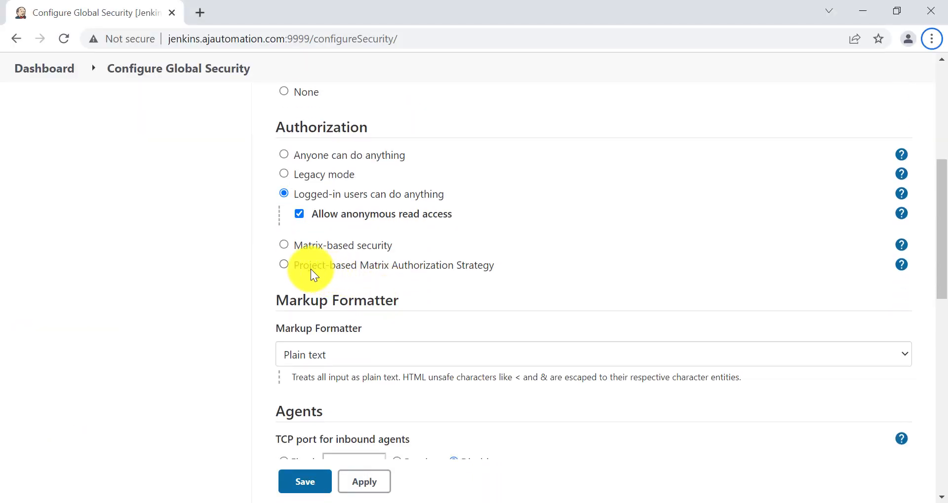
click(350, 247)
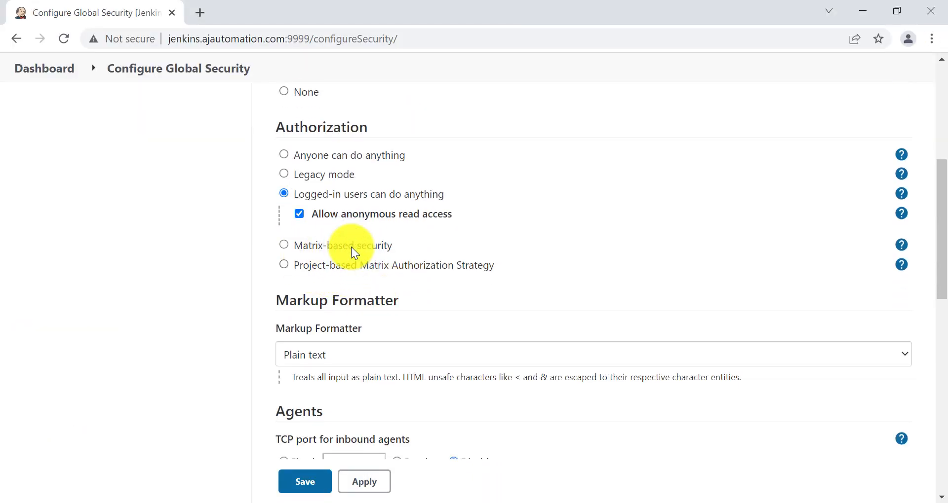
scroll(311, 232, down, 1)
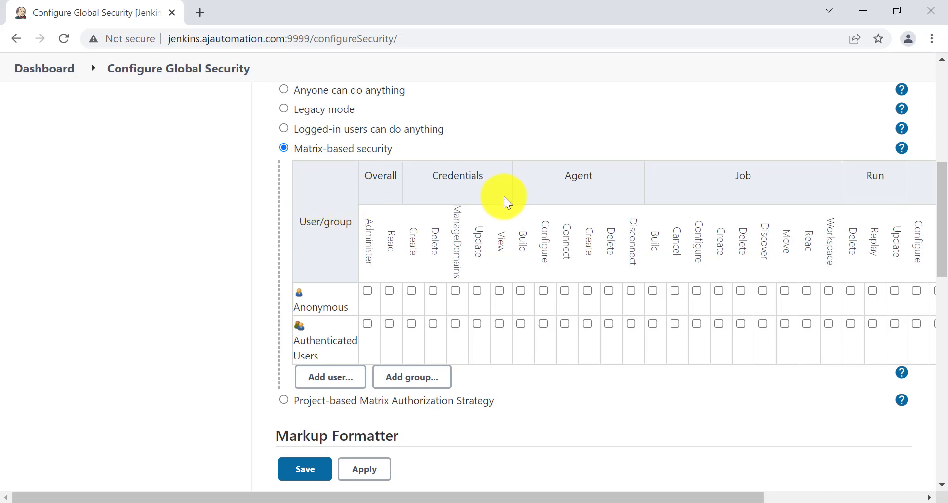
scroll(425, 230, up, 2)
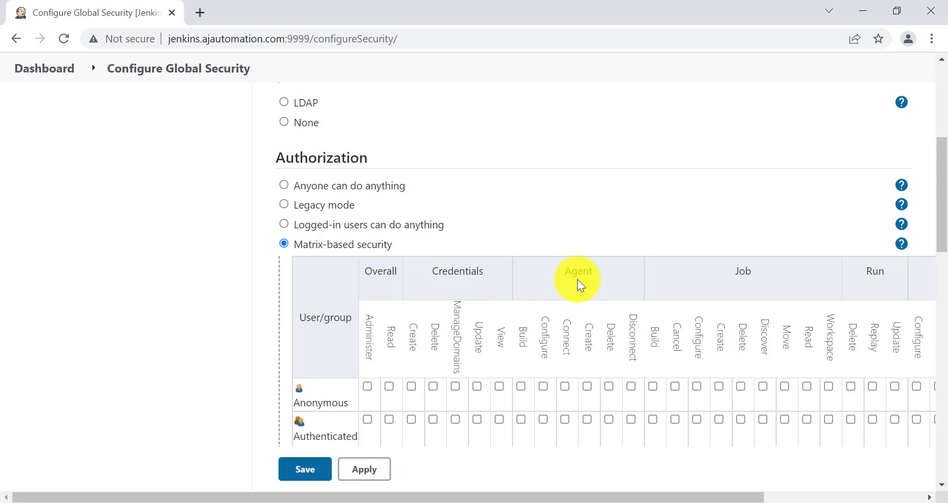
scroll(577, 279, down, 2)
scroll(641, 257, right, 1)
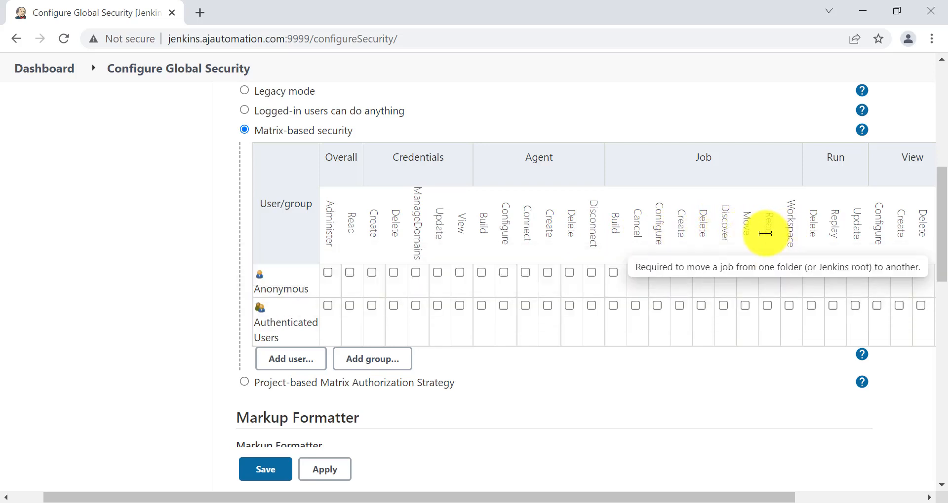
scroll(836, 206, right, 2)
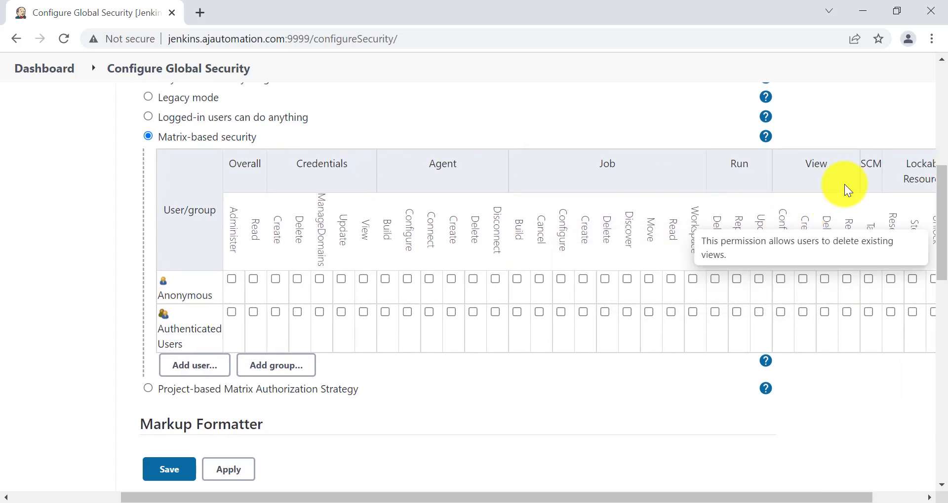
scroll(848, 184, right, 1)
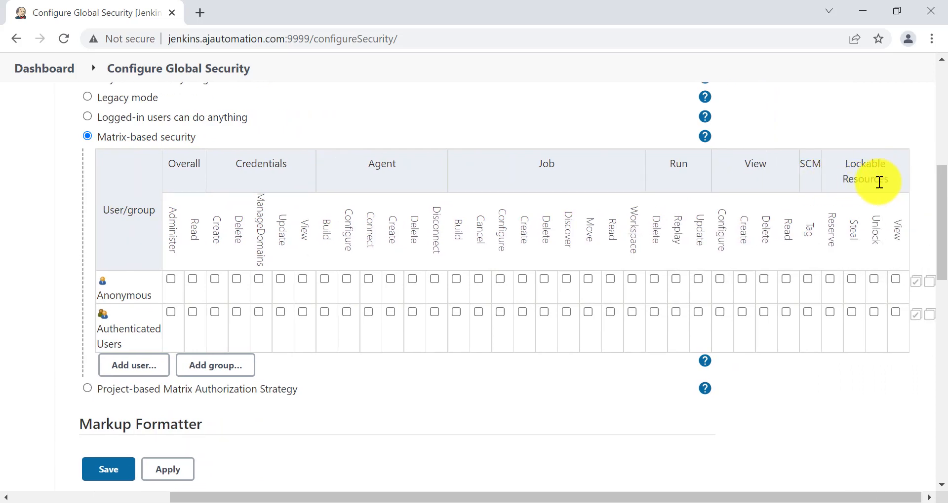
scroll(641, 180, left, 3)
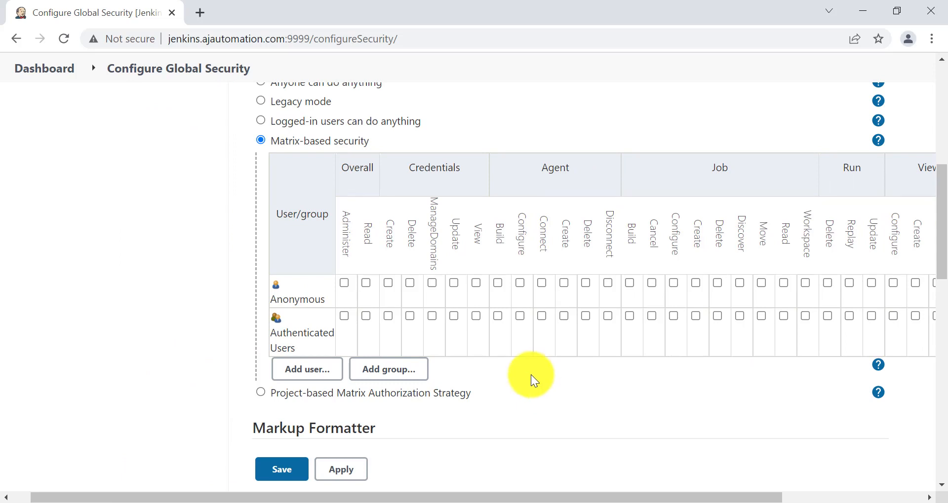
scroll(531, 374, down, 1)
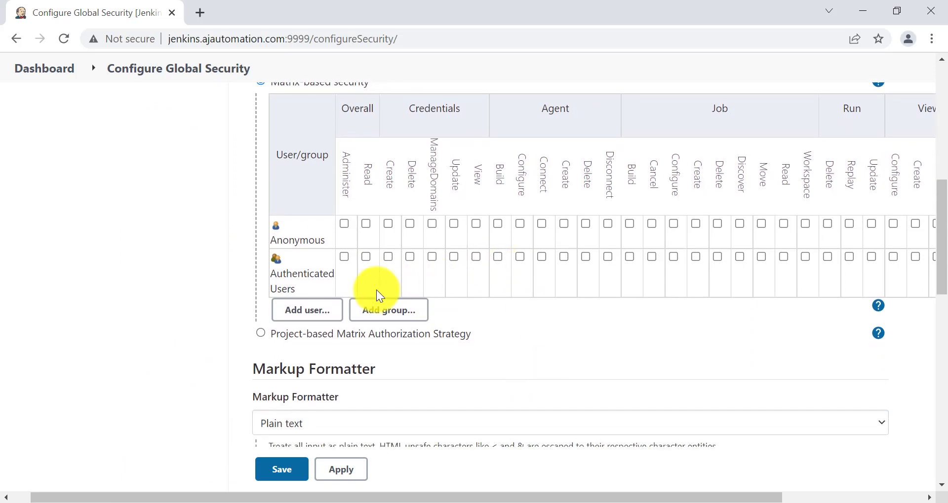
Add AutoUser1, User1 and User2 to the matrix and grant AutoUser1 Overall Administer
click(319, 314)
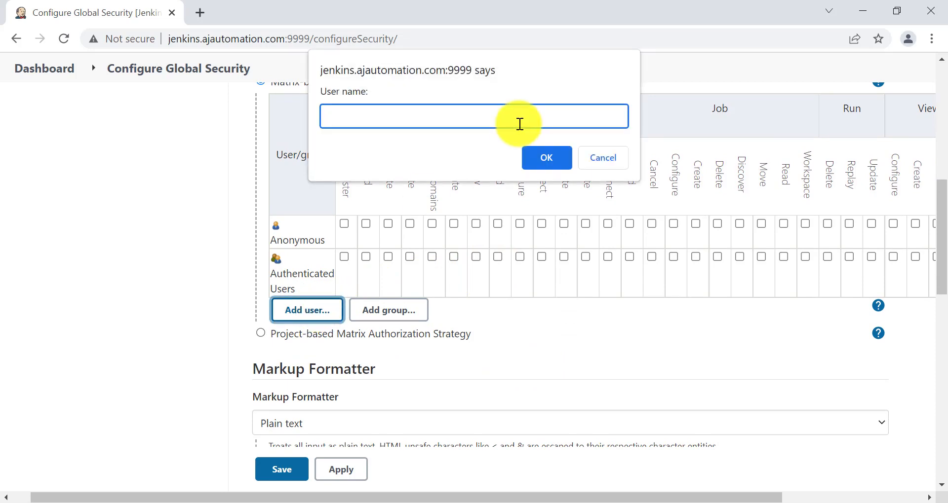
text(AutoUser1)
key(Return)
click(300, 324)
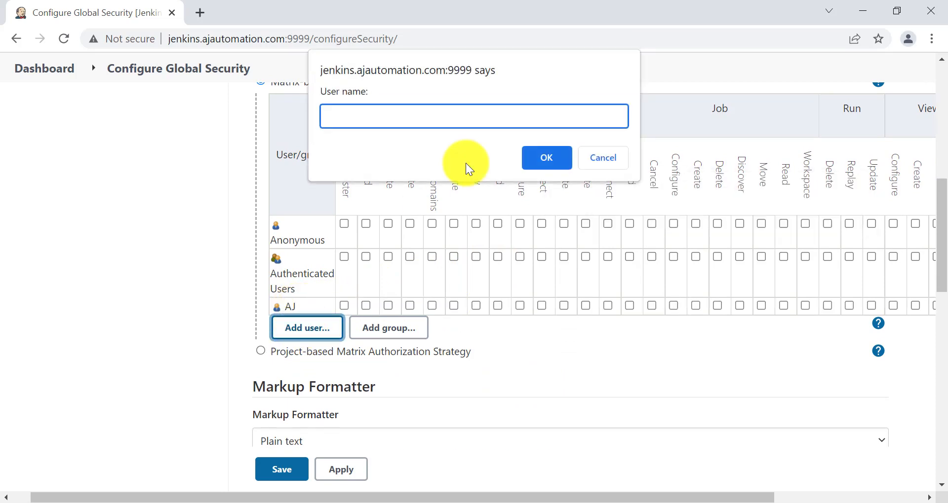
text(User1)
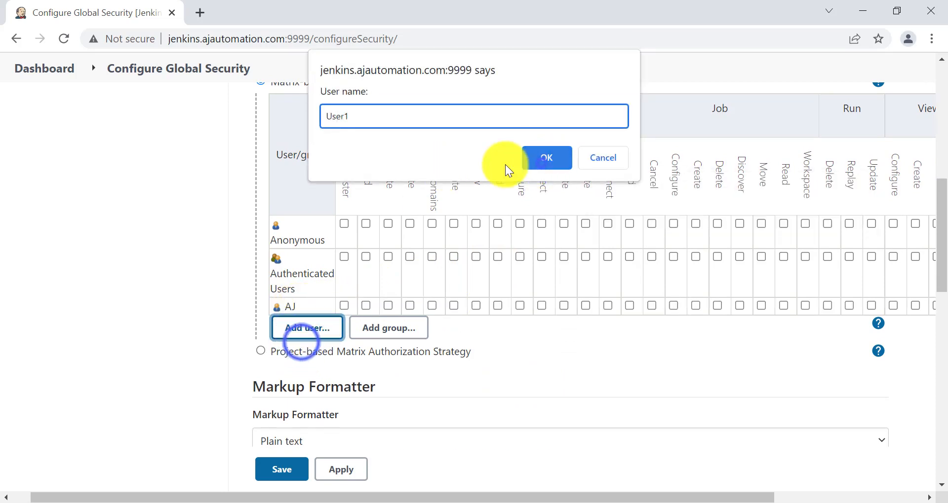
key(Return)
key(Return)
text(User2)
key(Return)
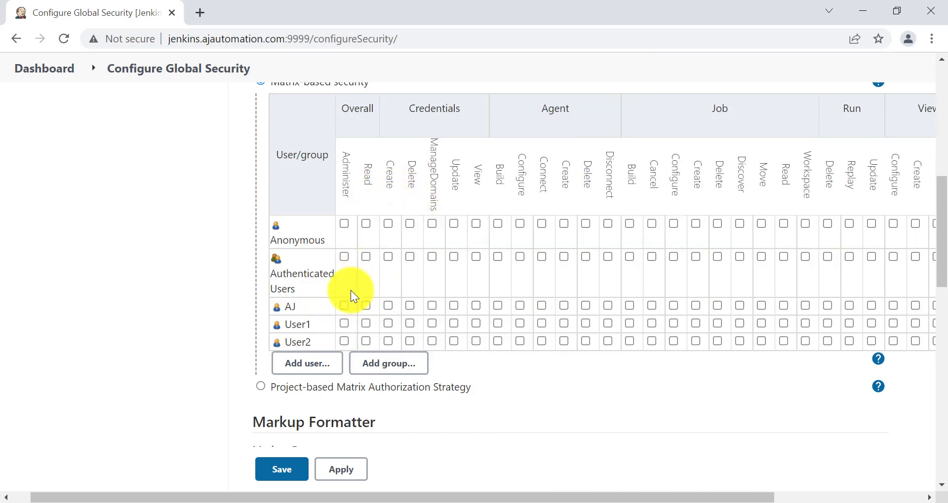
click(345, 305)
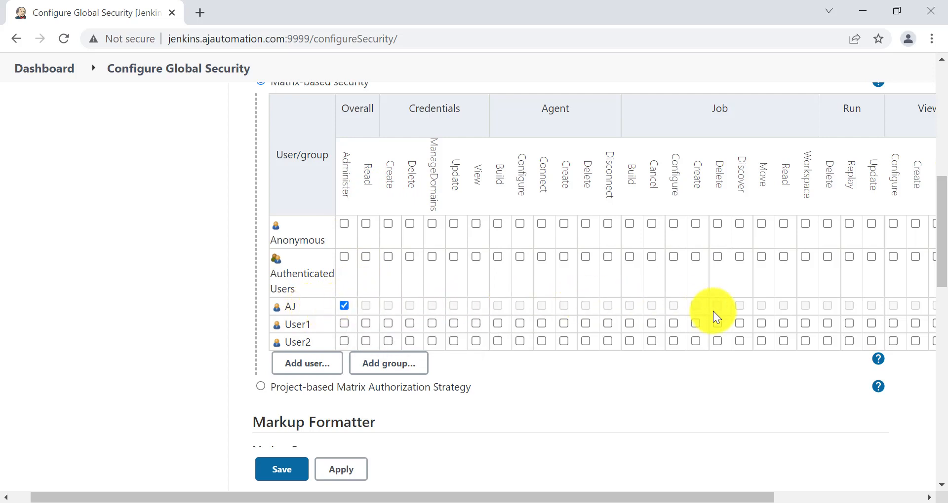
Tick Overall Read and Credentials Create for User1 and User2, plus Credentials Delete for User1
scroll(790, 305, right, 4)
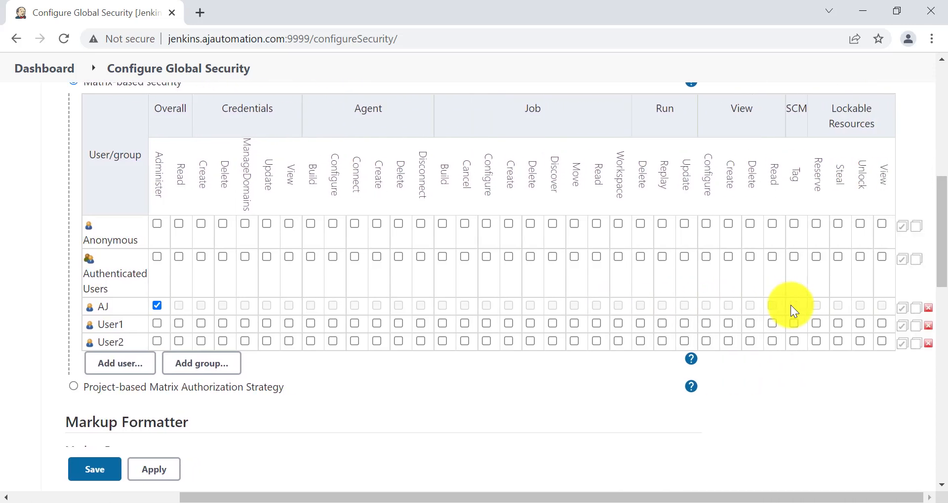
scroll(789, 305, left, 3)
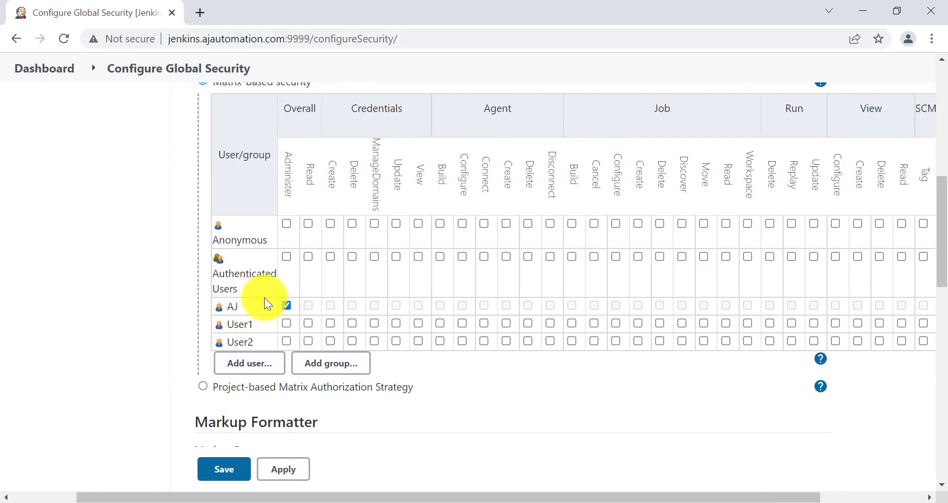
click(308, 324)
click(308, 340)
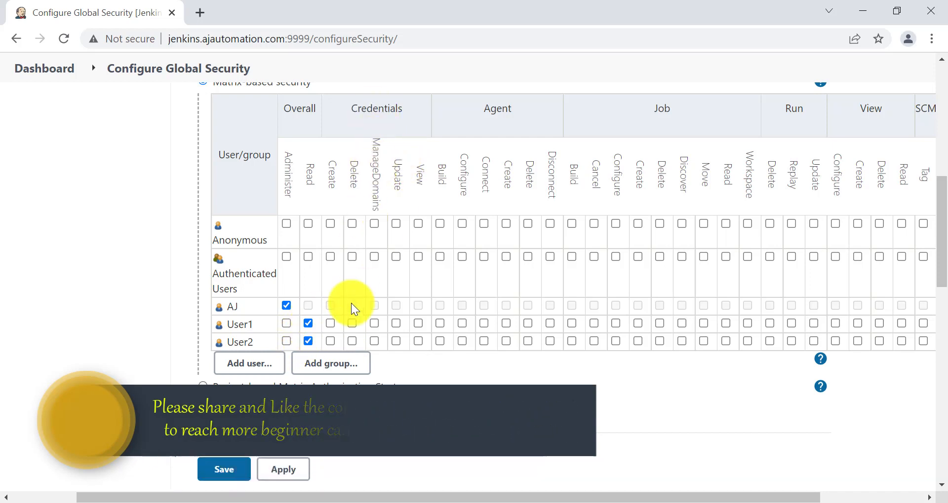
click(335, 324)
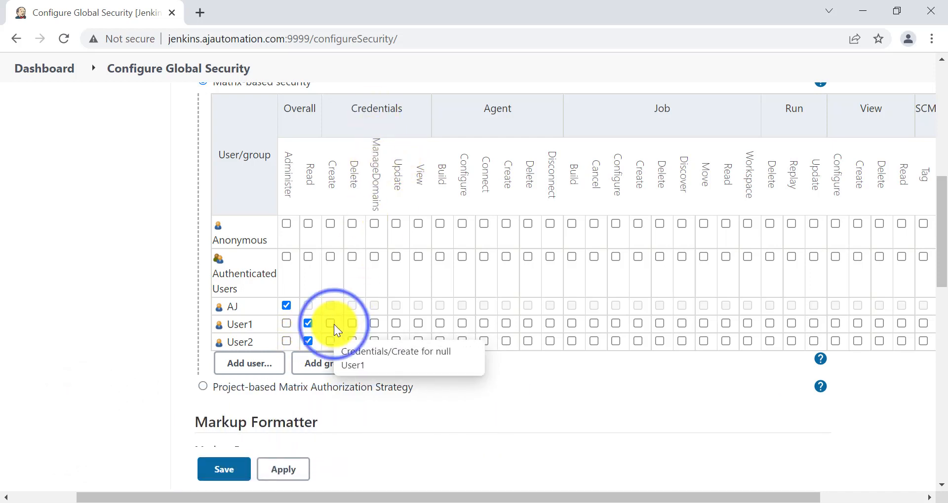
click(333, 339)
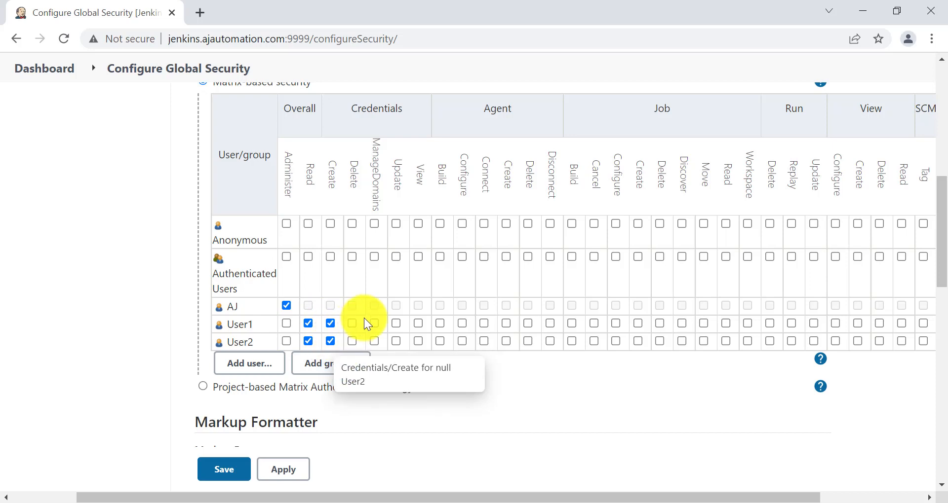
click(353, 323)
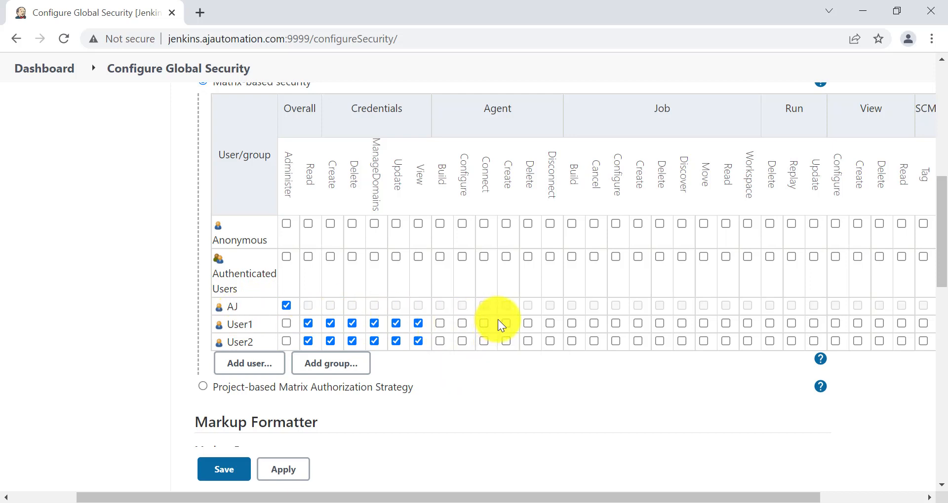
scroll(534, 346, right, 5)
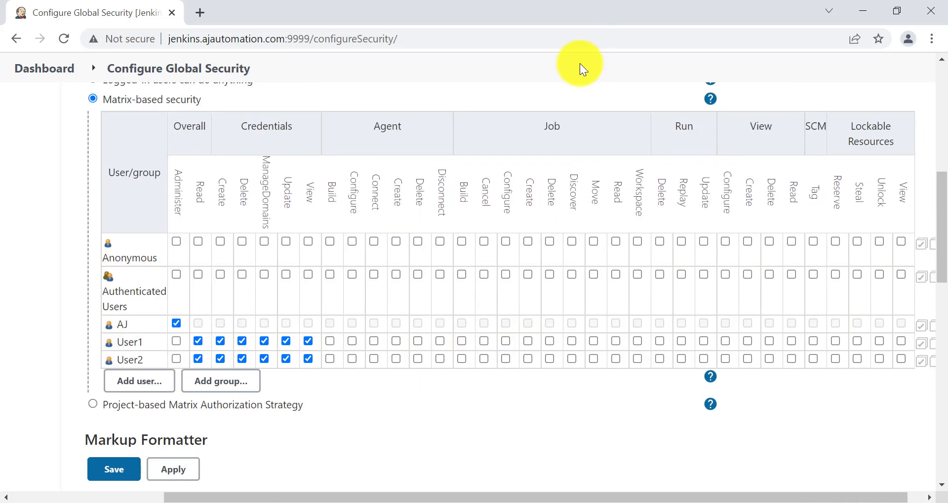
Tick Job Build, Cancel, Configure and Create in the User1 row of the matrix
click(462, 341)
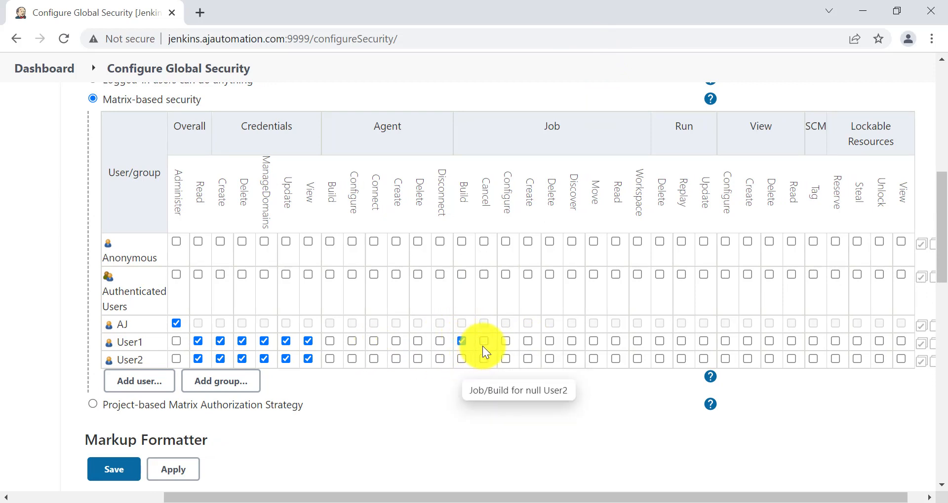
click(484, 340)
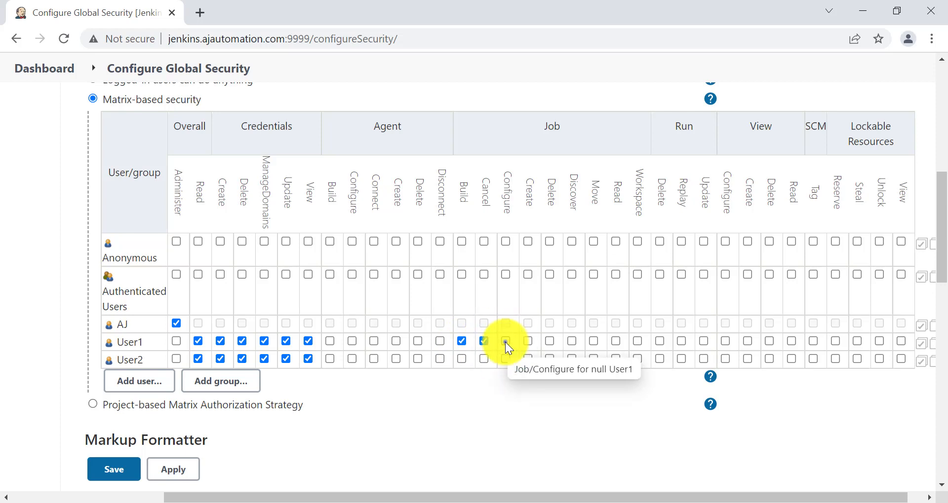
click(506, 342)
click(529, 341)
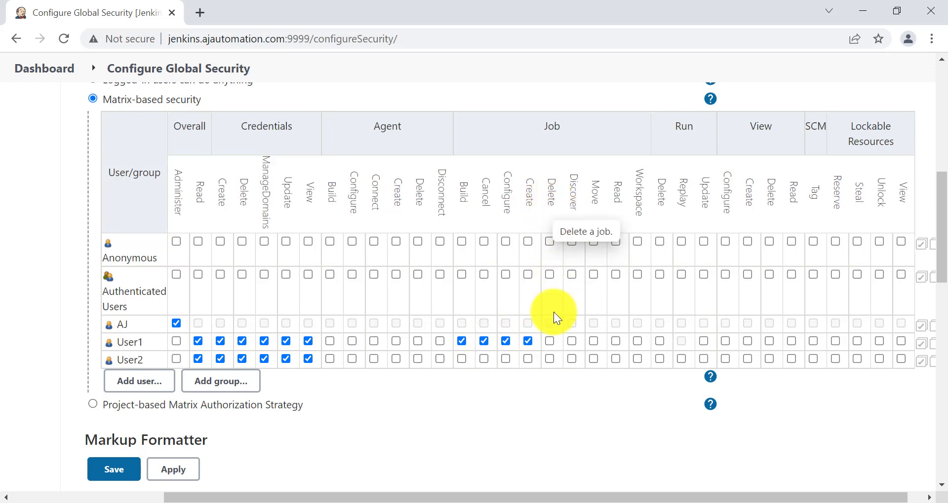
Tick Job Delete and Workspace for User2 and View Create for User1
click(550, 359)
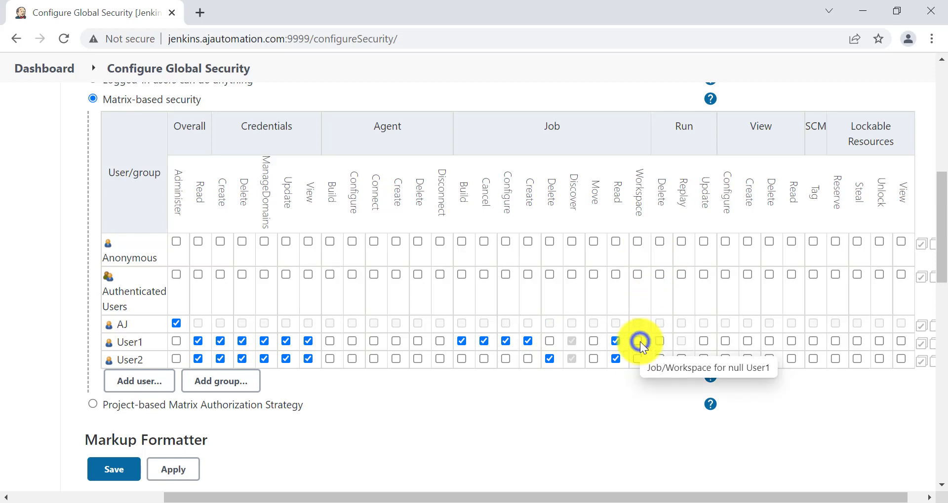
click(639, 359)
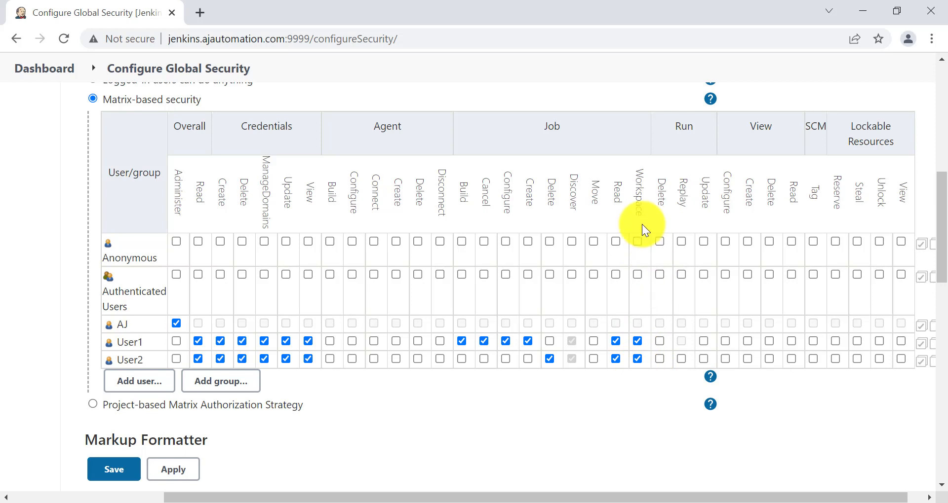
mouse_move(638, 214)
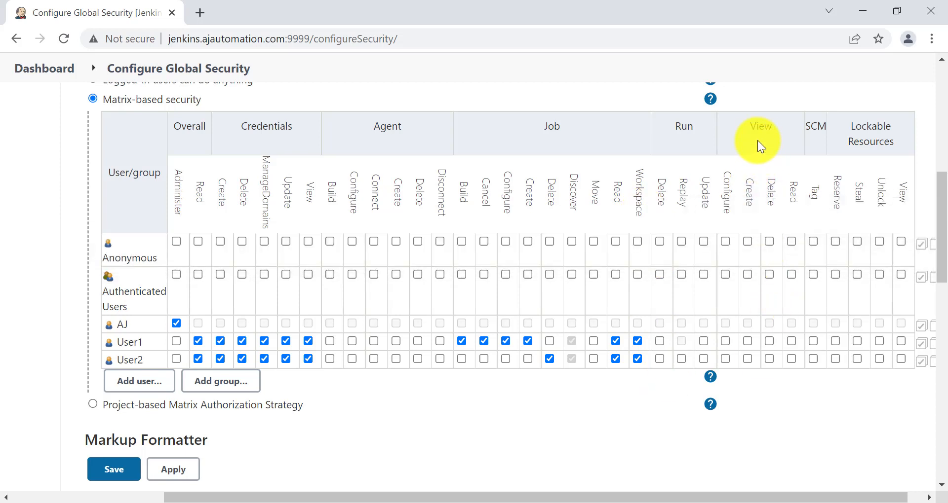
click(748, 342)
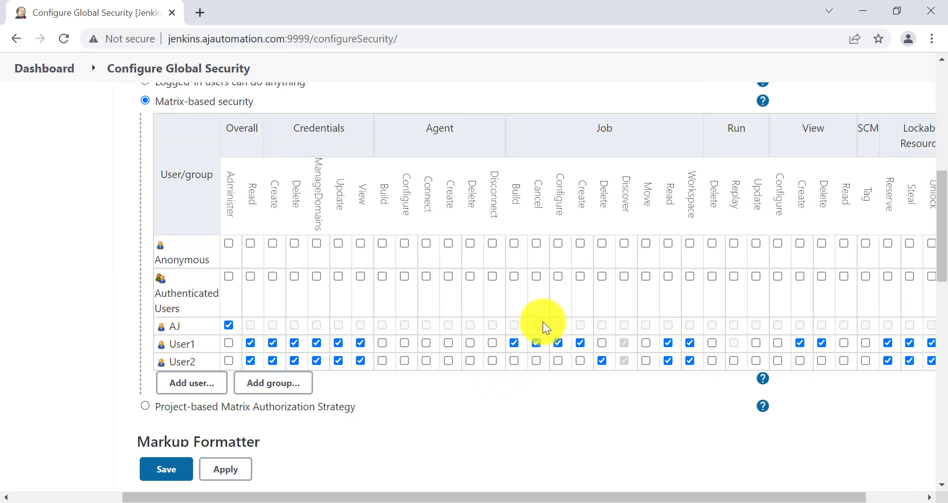
Grant User2 Job Build and Cancel, then apply and save the security matrix
click(511, 360)
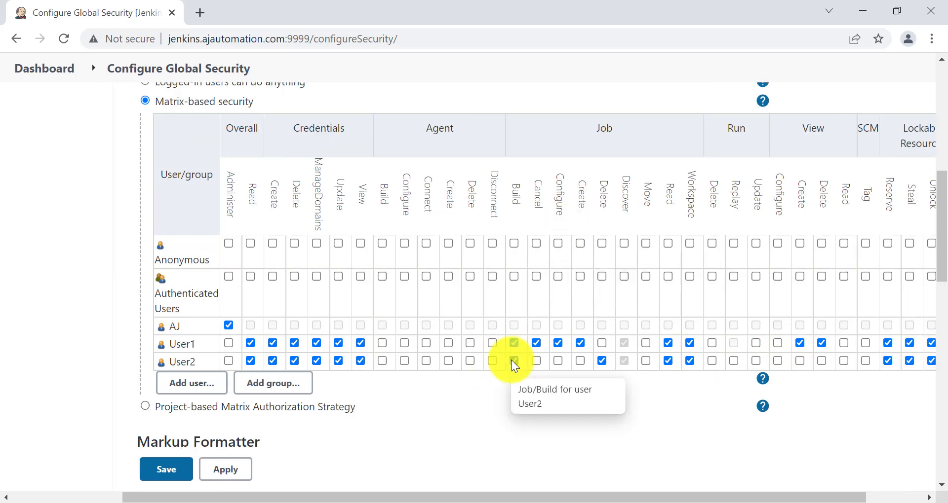
click(536, 361)
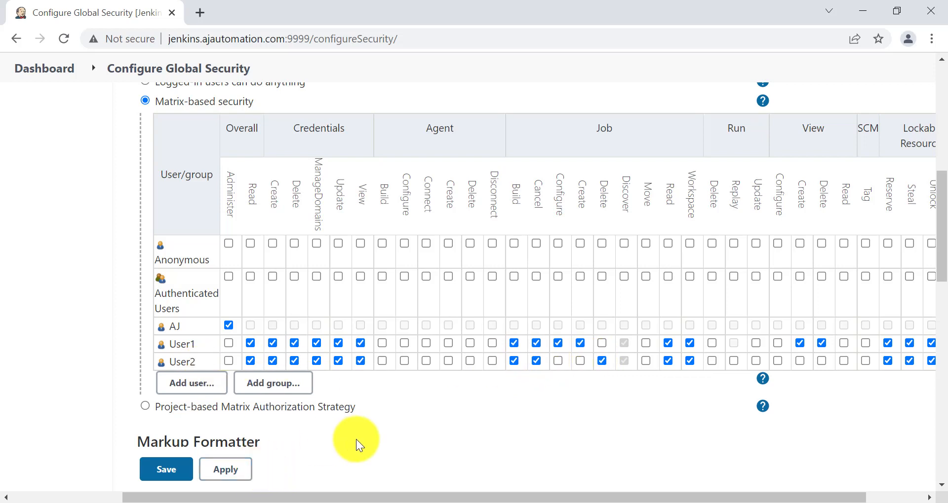
click(213, 476)
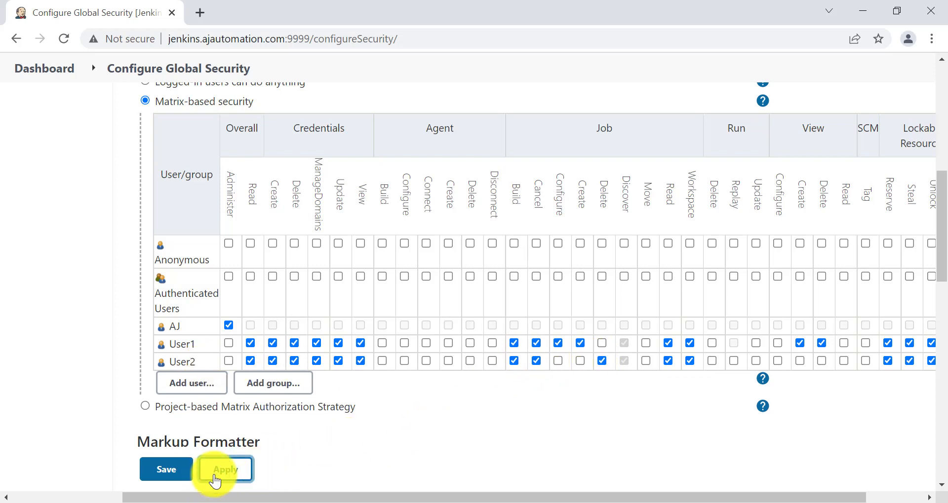
click(173, 471)
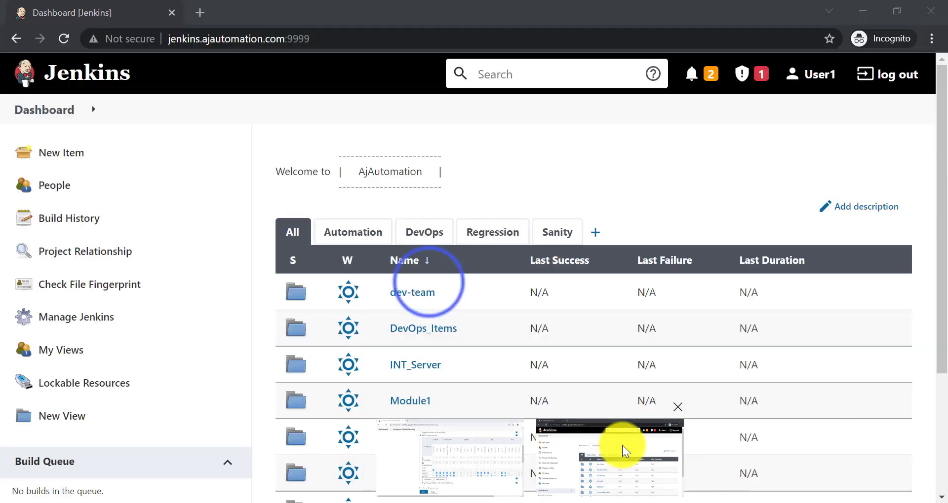
Reload User1's incognito dashboard to pick up the new permissions and open Credentials
click(623, 451)
click(690, 163)
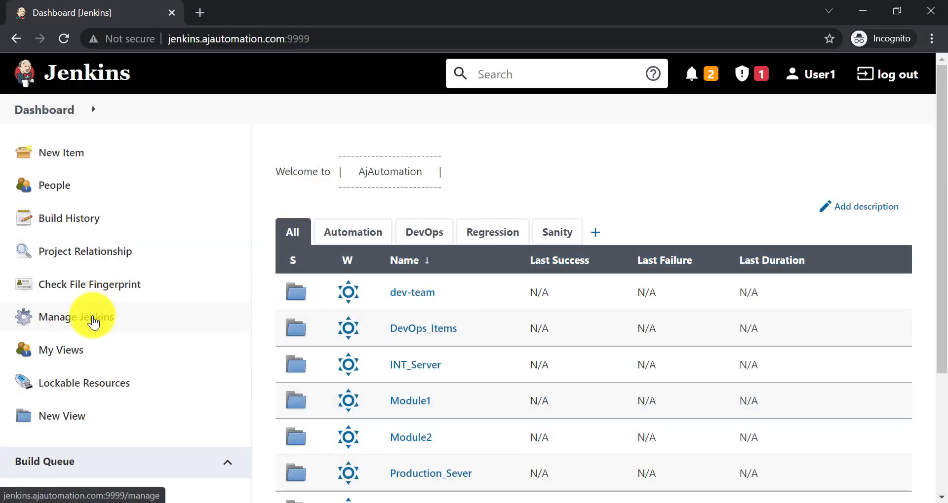
click(63, 39)
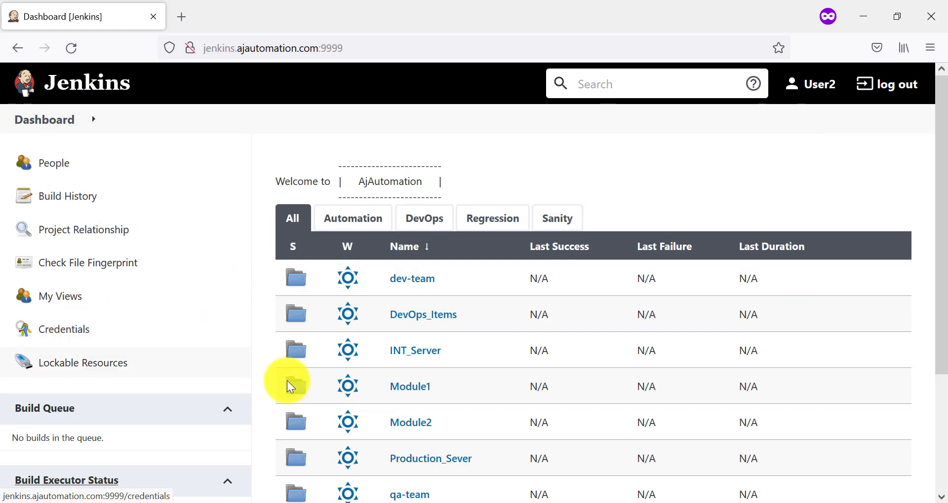
mouse_move(554, 474)
click(599, 457)
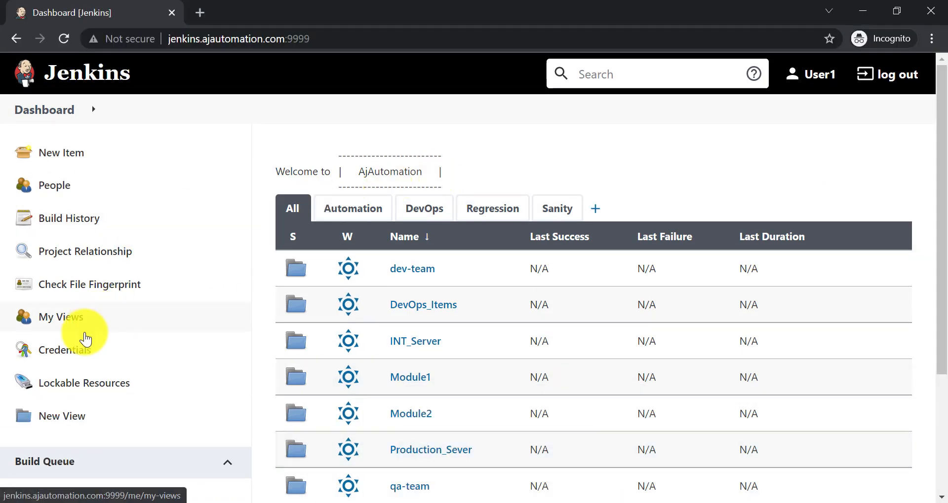
click(77, 349)
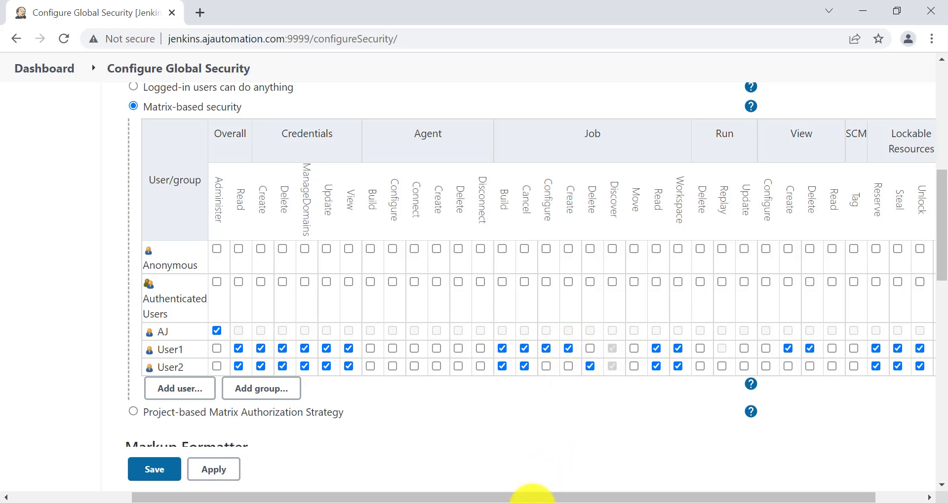
As User1, open qa-team/qa1 from the Automation view, then bring up User2's window
click(614, 465)
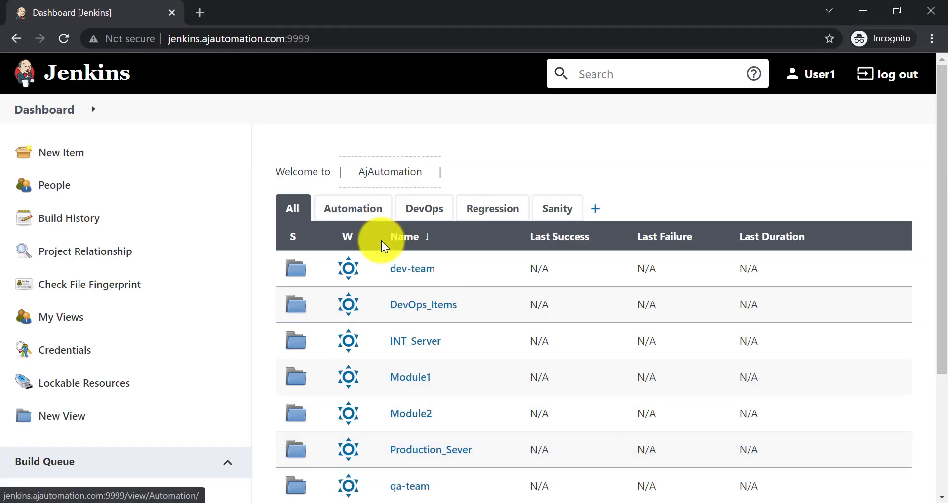
click(355, 212)
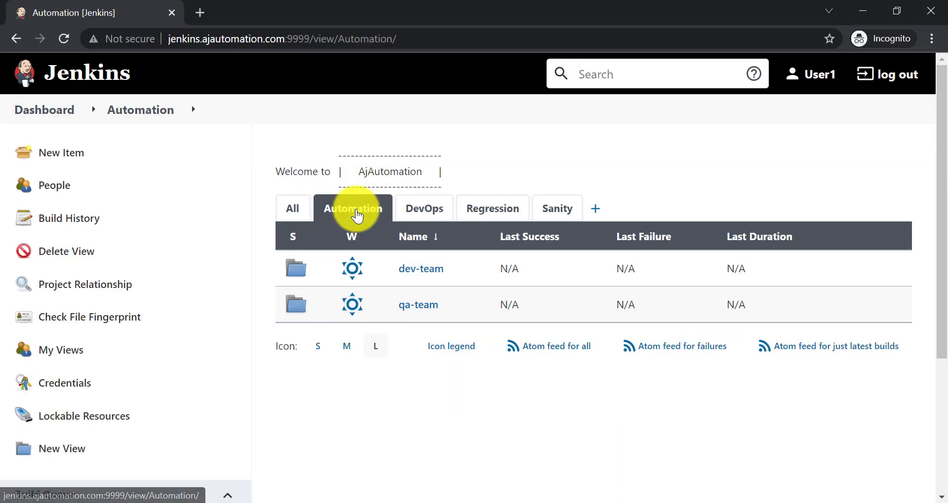
click(414, 304)
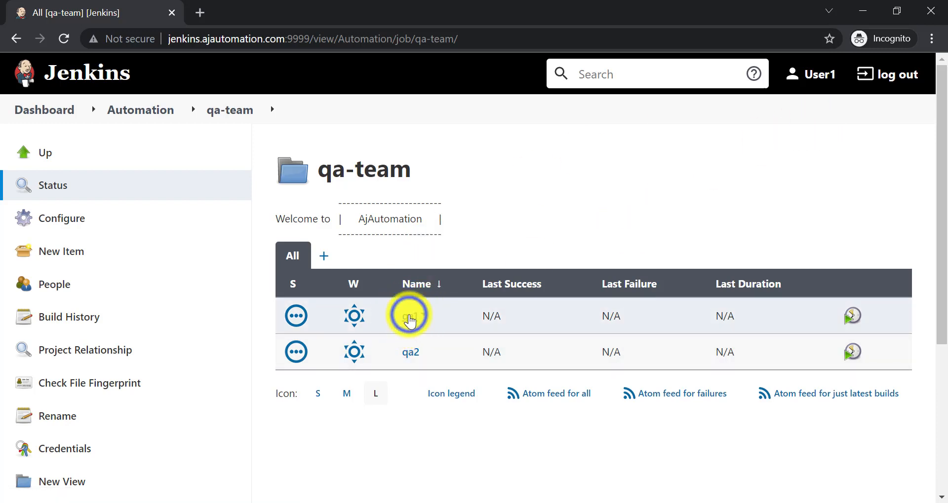
click(410, 317)
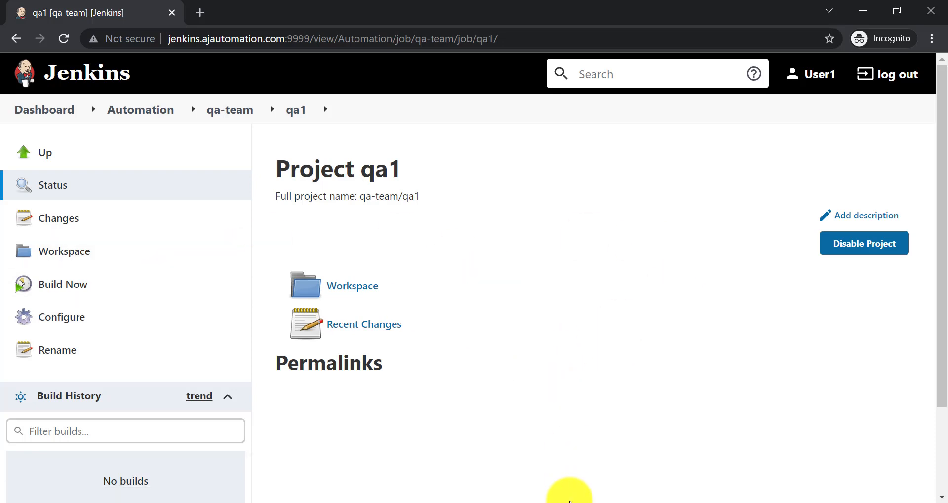
click(569, 502)
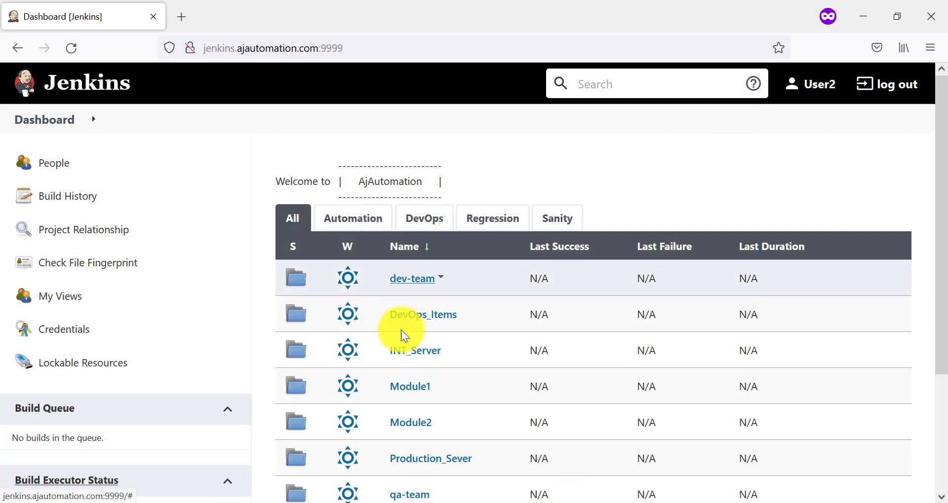
As User2, open the qa-team/qa1 project from the Automation view
click(351, 220)
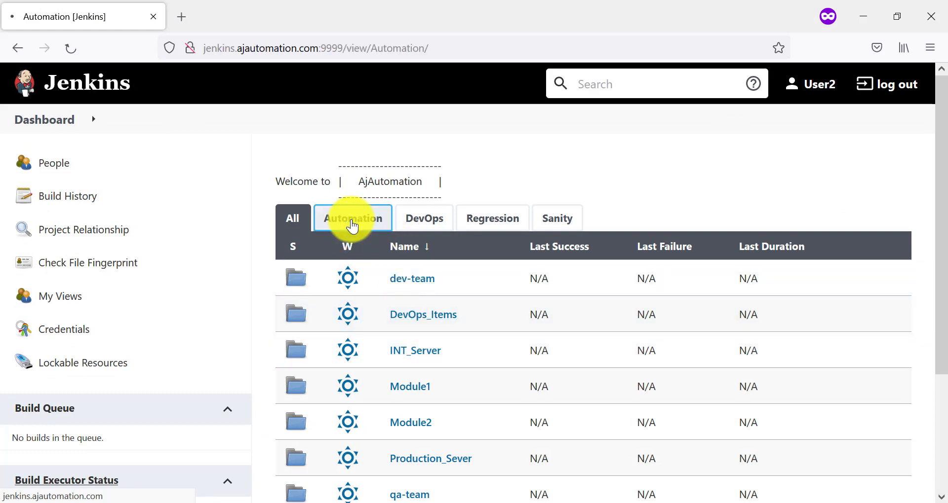
click(403, 319)
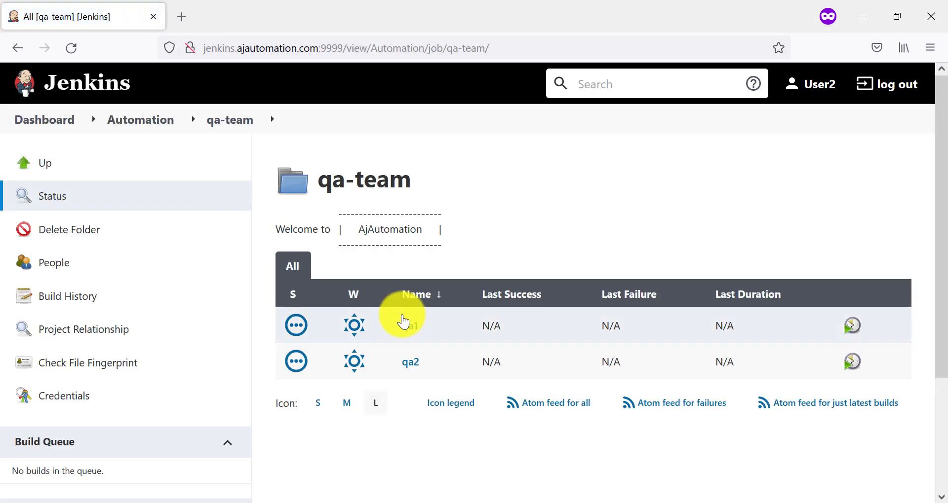
click(413, 330)
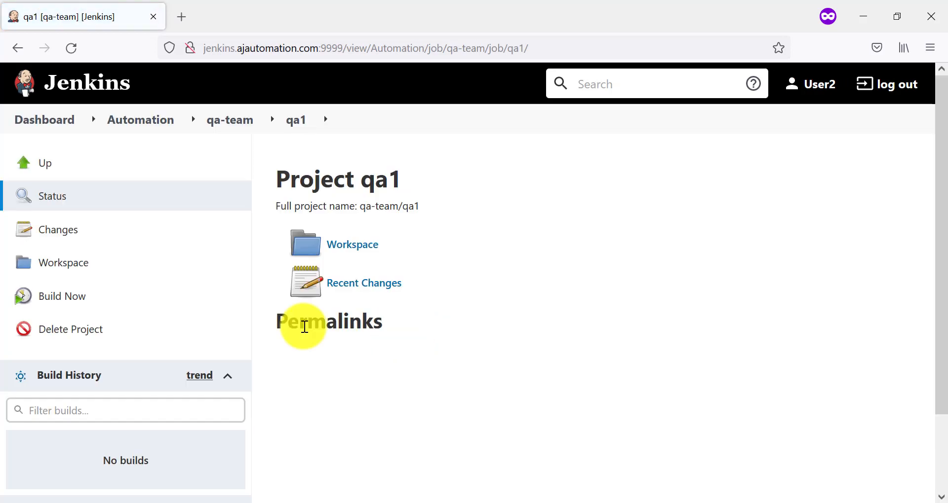
key(alt)
drag(3, 337, 134, 371)
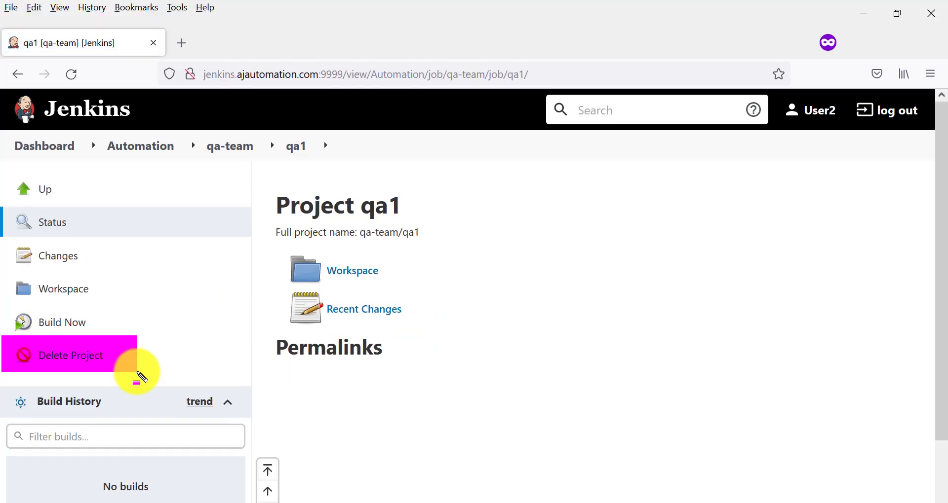
key(Escape)
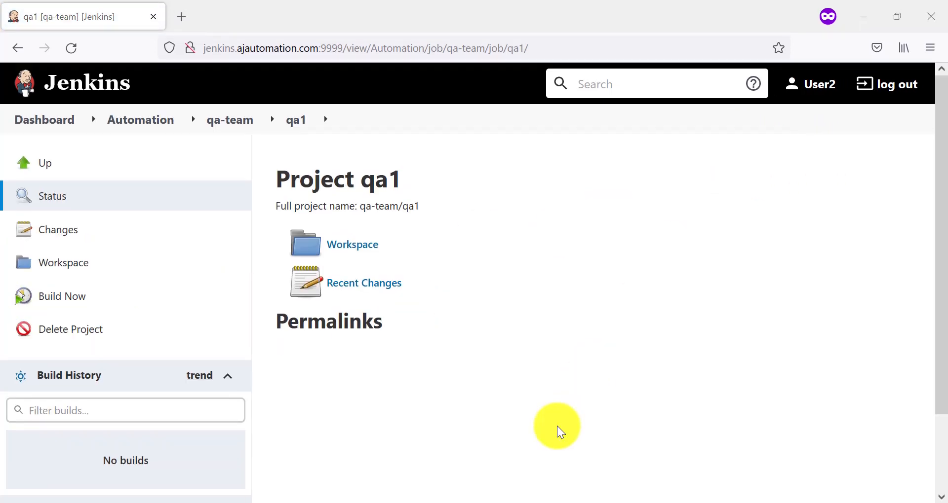
Grant User2 Job Delete in Global Security, then return to User1's qa1 page
mouse_move(520, 501)
click(454, 472)
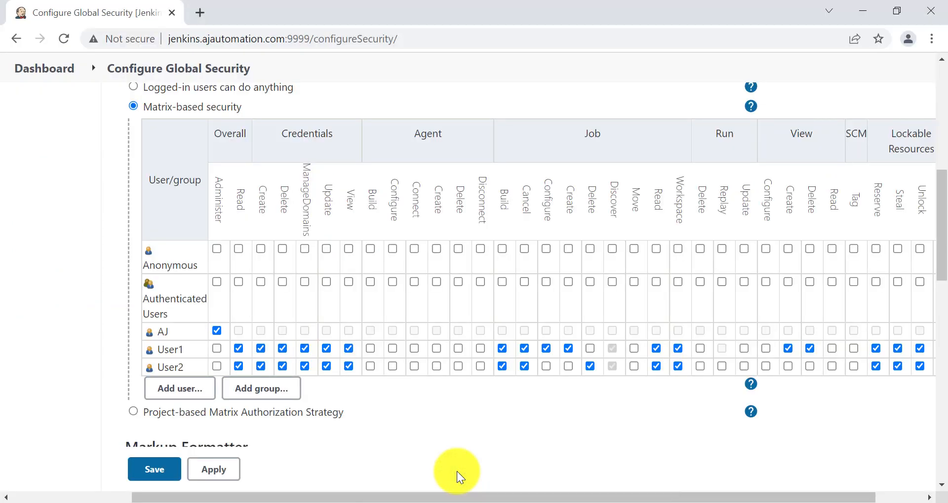
click(591, 367)
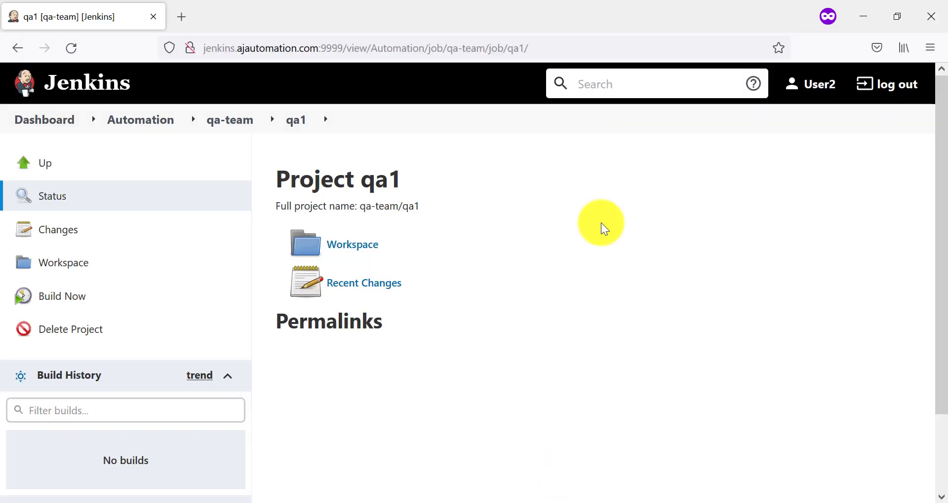
click(42, 119)
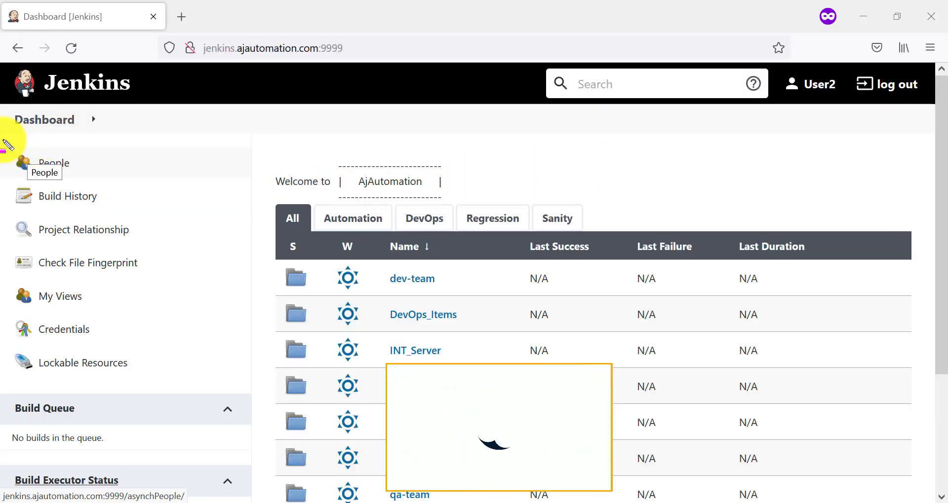
mouse_move(8, 138)
mouse_down()
mouse_move(141, 191)
mouse_move(166, 408)
mouse_move(164, 396)
mouse_up()
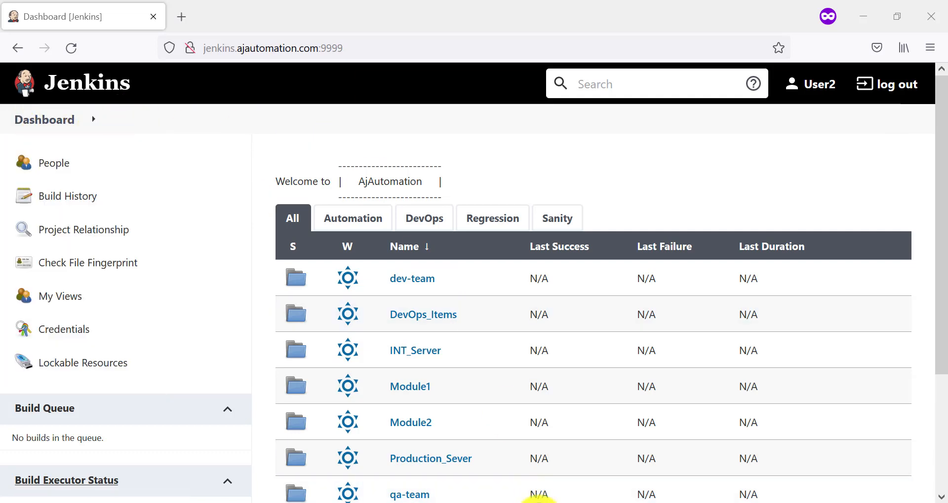
mouse_move(538, 499)
click(597, 476)
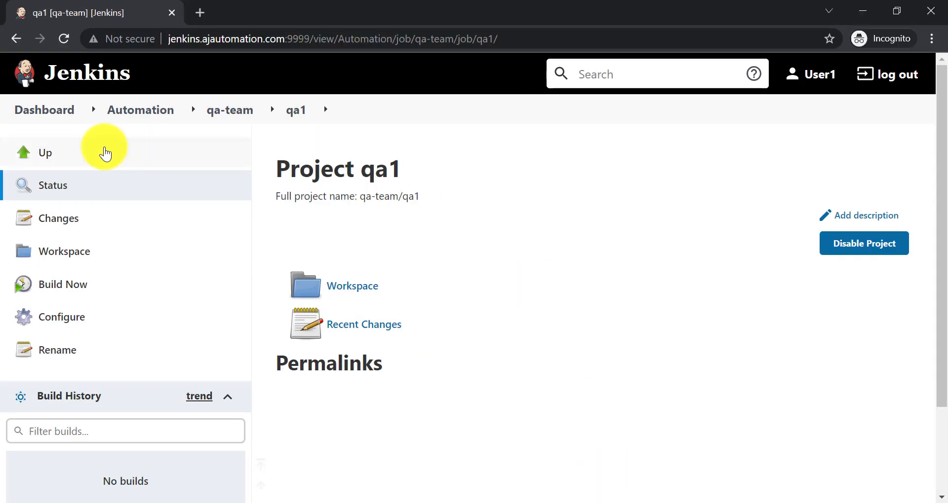
Check New Item, then open the devops1 project in the DevOps_Items folder
click(58, 111)
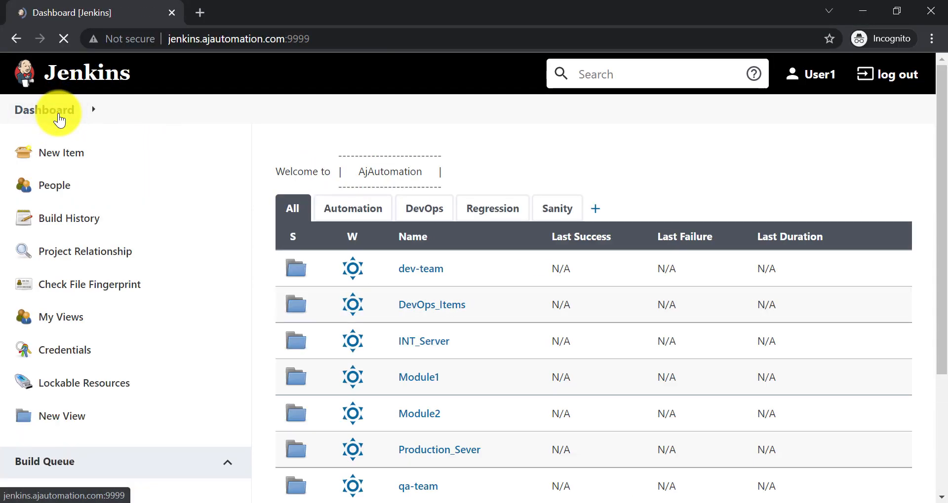
click(63, 157)
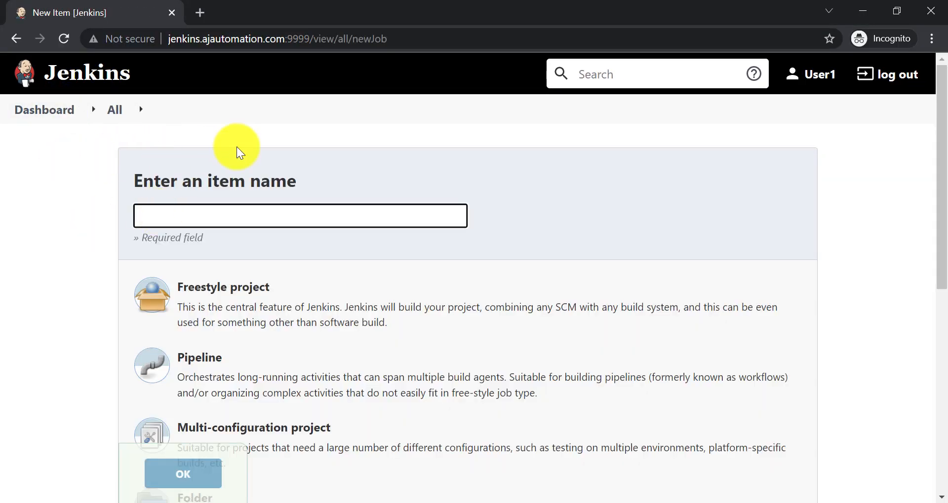
click(49, 109)
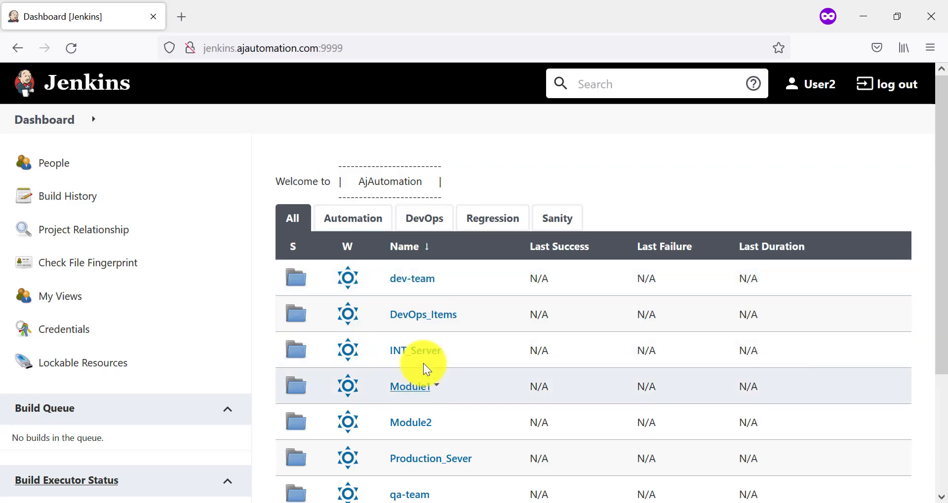
click(414, 314)
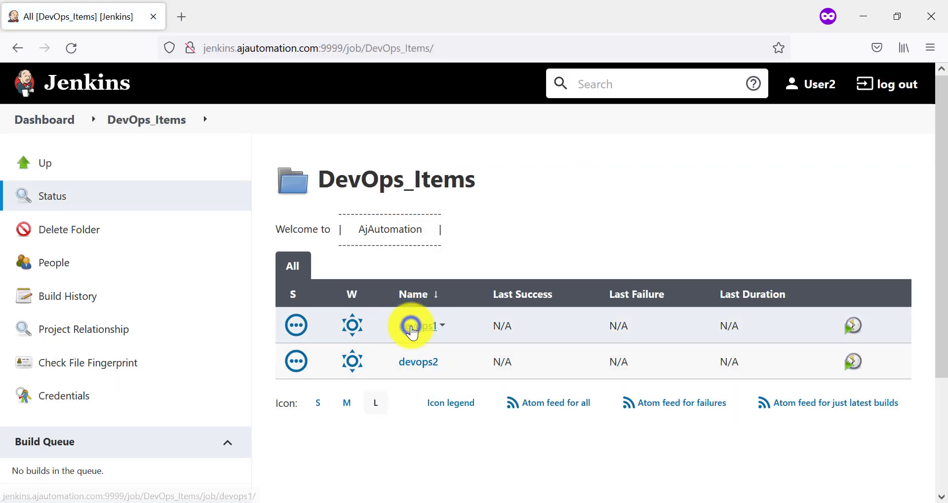
click(412, 327)
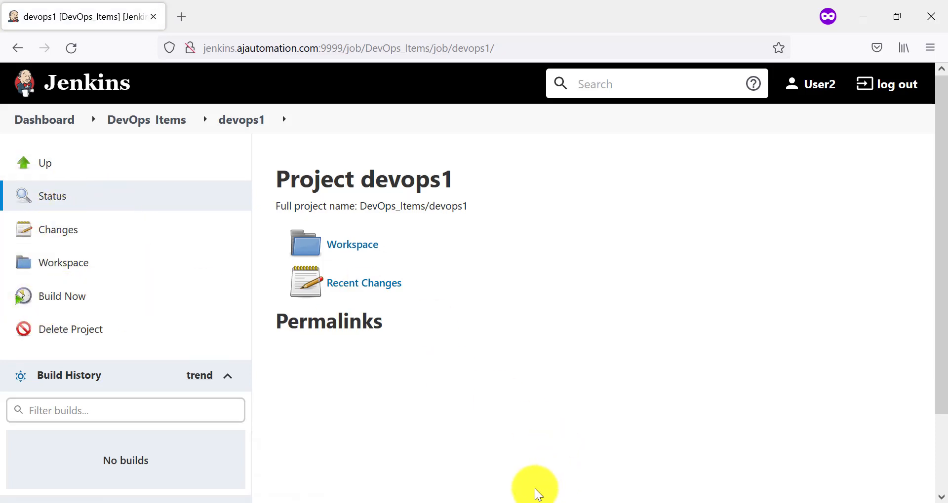
In User1's window, open DevOps_Items/devops1 and mark its sidebar options
mouse_move(531, 501)
click(612, 474)
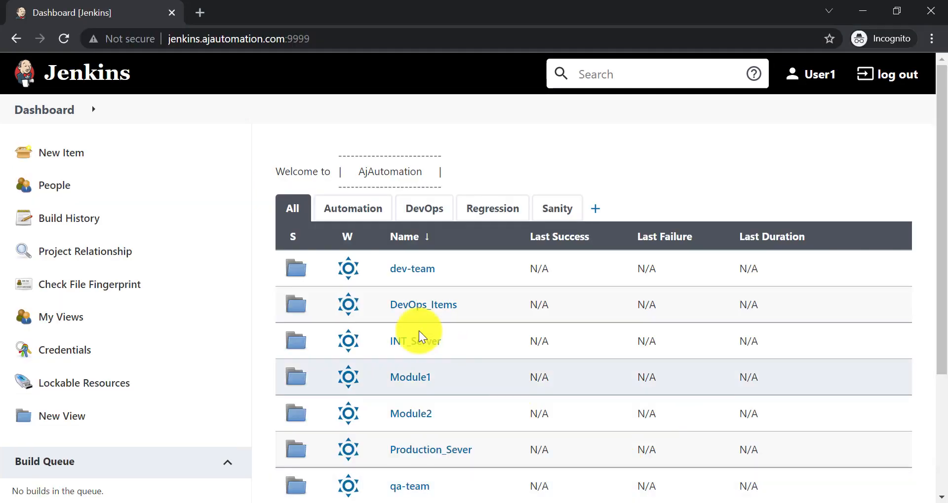
click(405, 310)
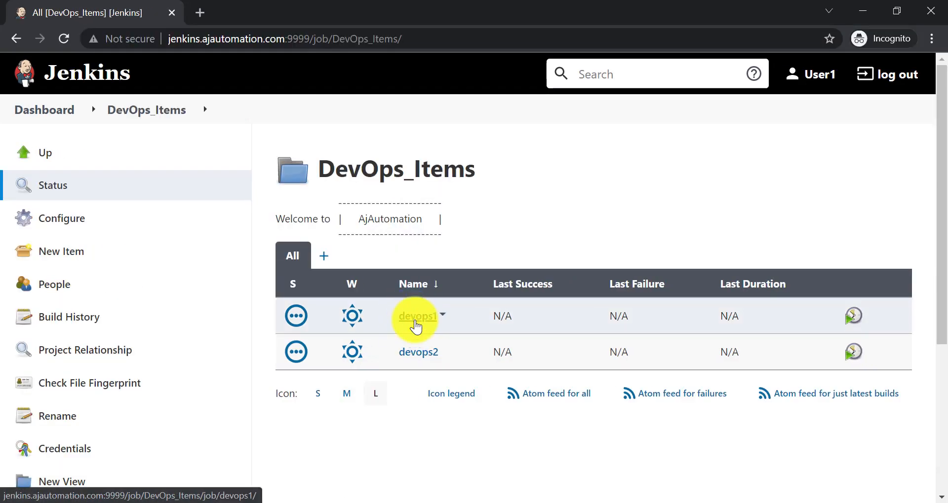
click(415, 318)
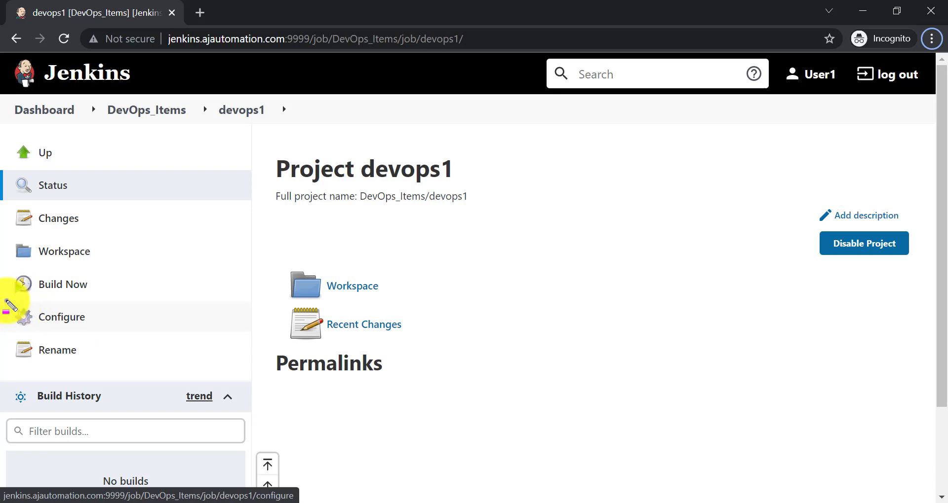
drag(7, 301, 121, 326)
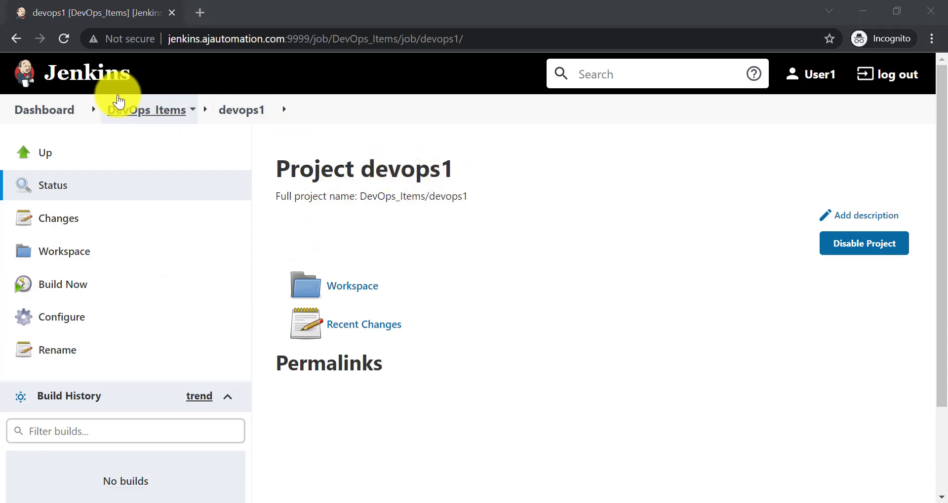
Go back to the dashboard and open the configuration of dev-team/dev2
click(121, 107)
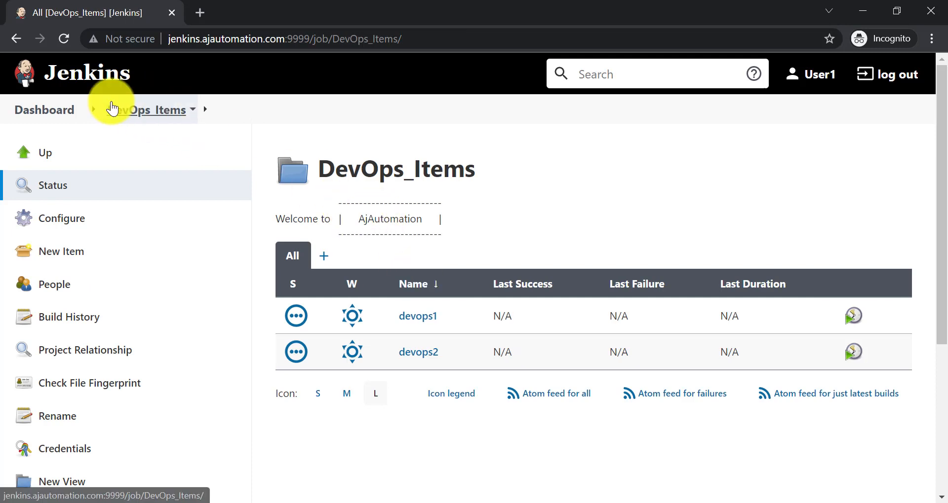
click(47, 108)
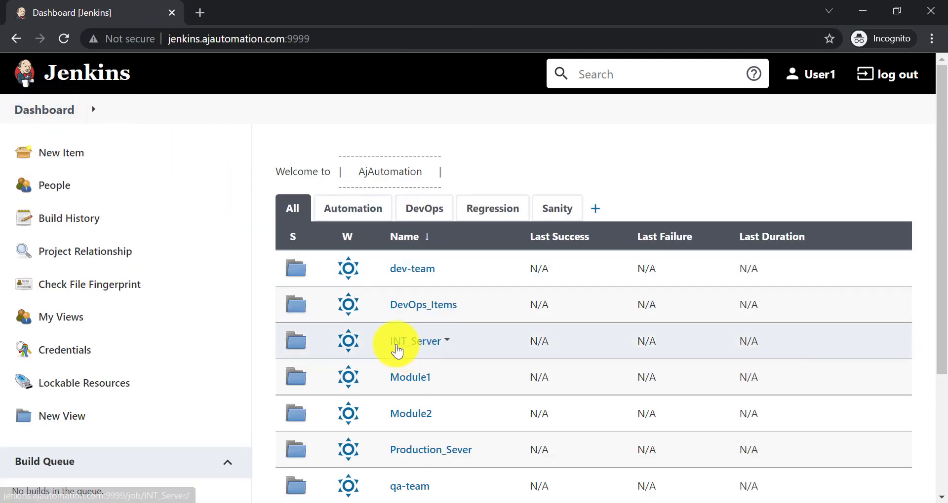
click(409, 269)
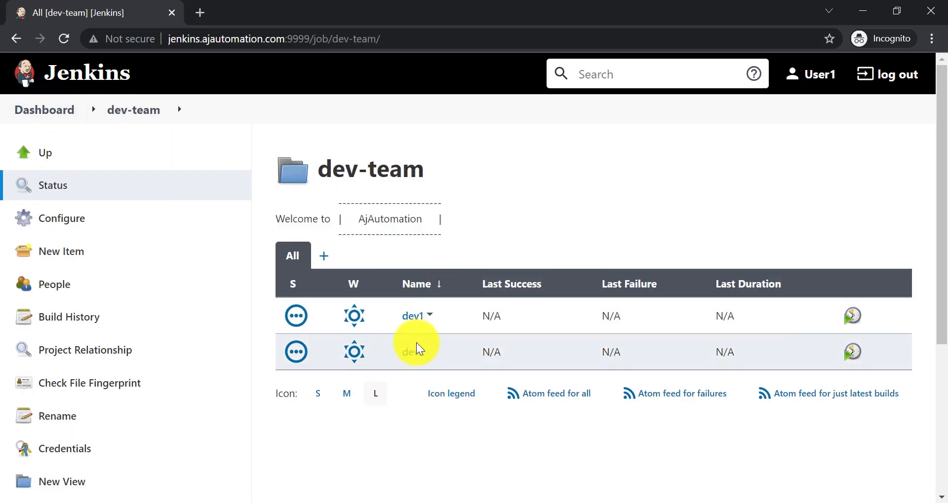
click(414, 353)
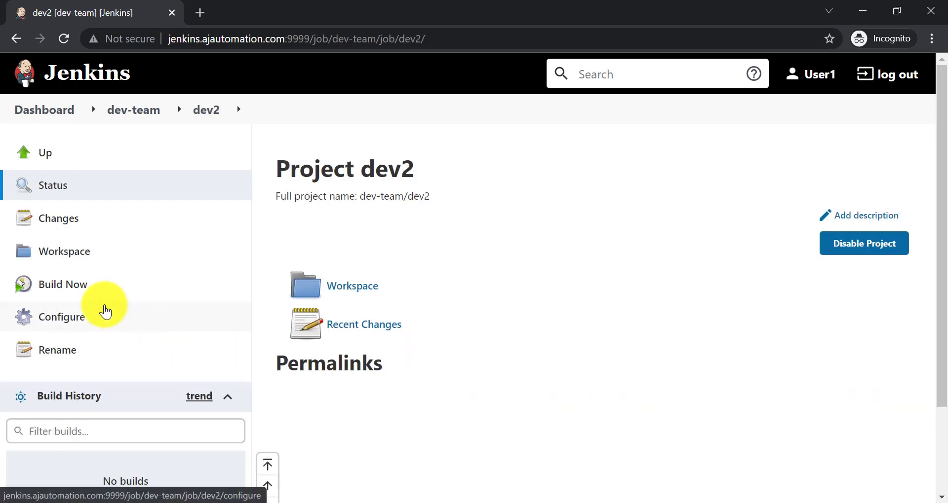
click(83, 322)
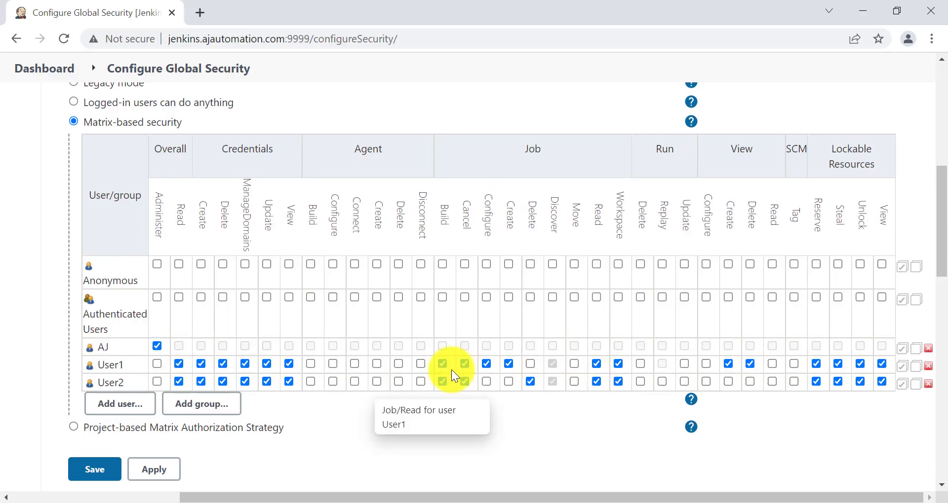
Review User1 and User2 rights in the security matrix, then bring up the Jenkins Sessions notes
scroll(451, 369, down, 2)
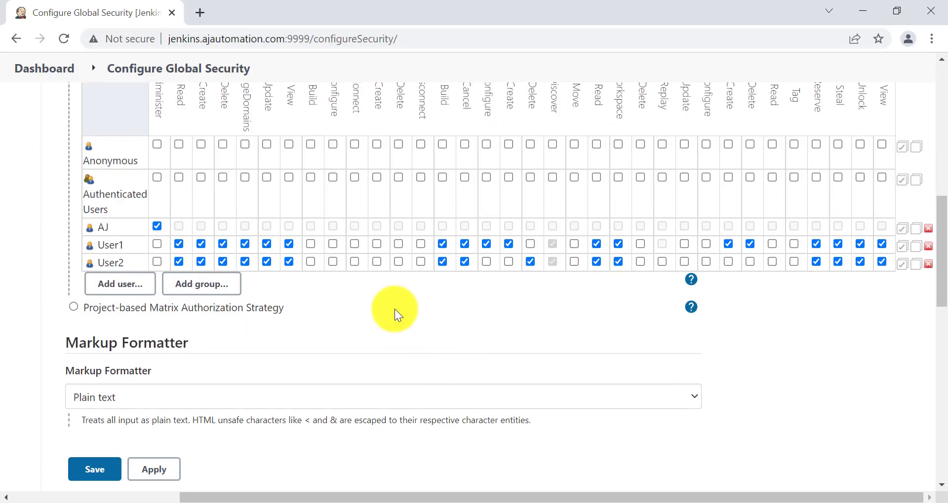
scroll(395, 309, up, 2)
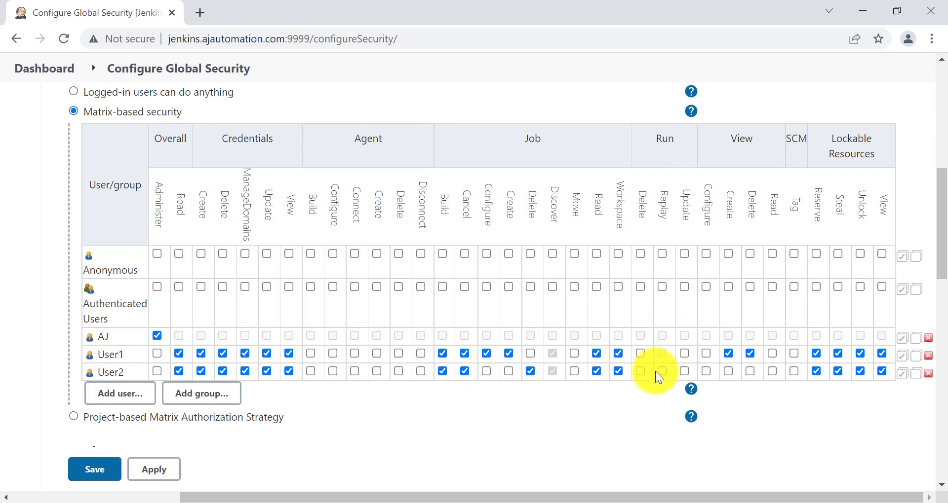
scroll(655, 371, up, 1)
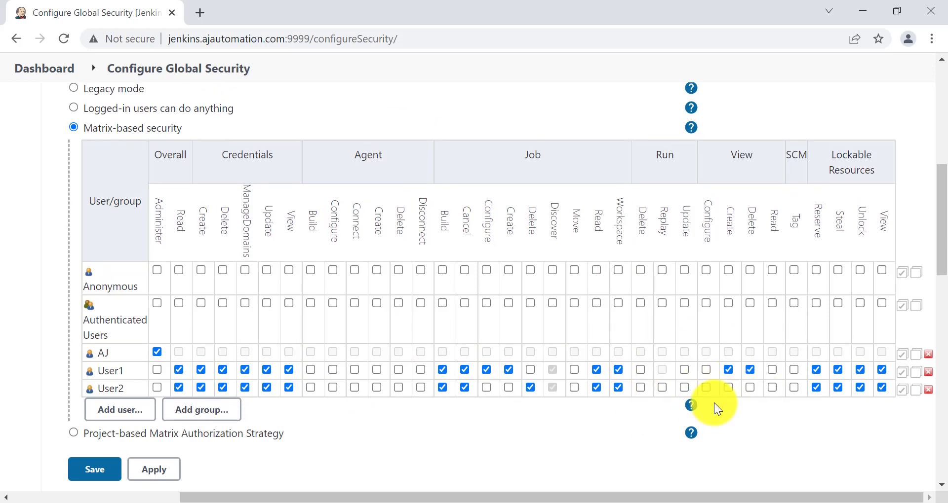
scroll(715, 392, up, 1)
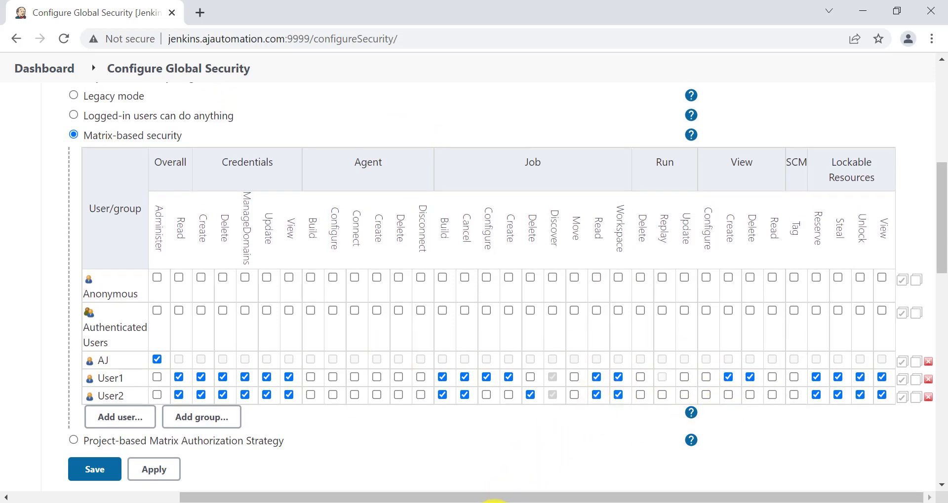
click(494, 502)
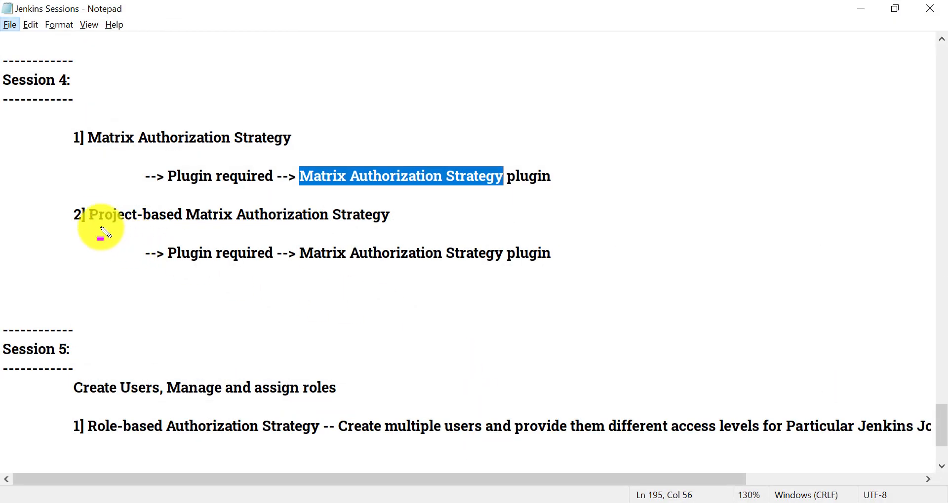
mouse_move(82, 217)
mouse_down()
mouse_move(232, 235)
mouse_move(427, 235)
mouse_up()
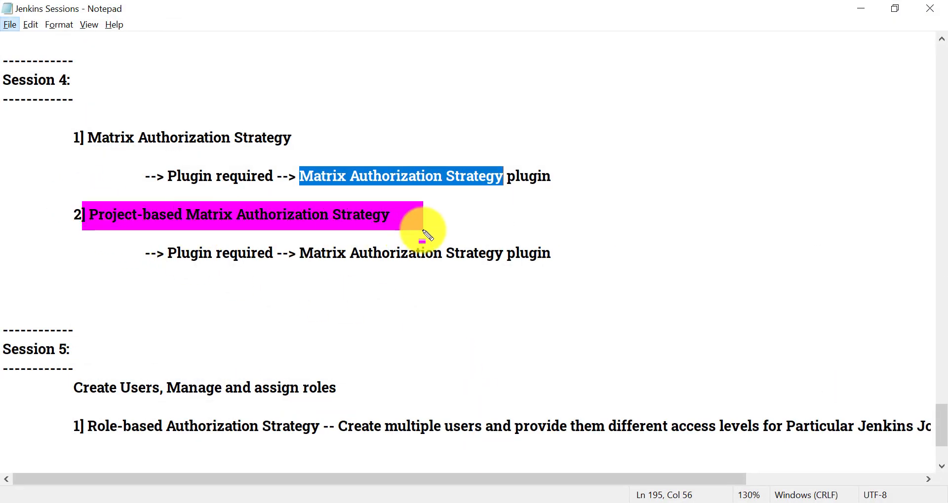
key(Escape)
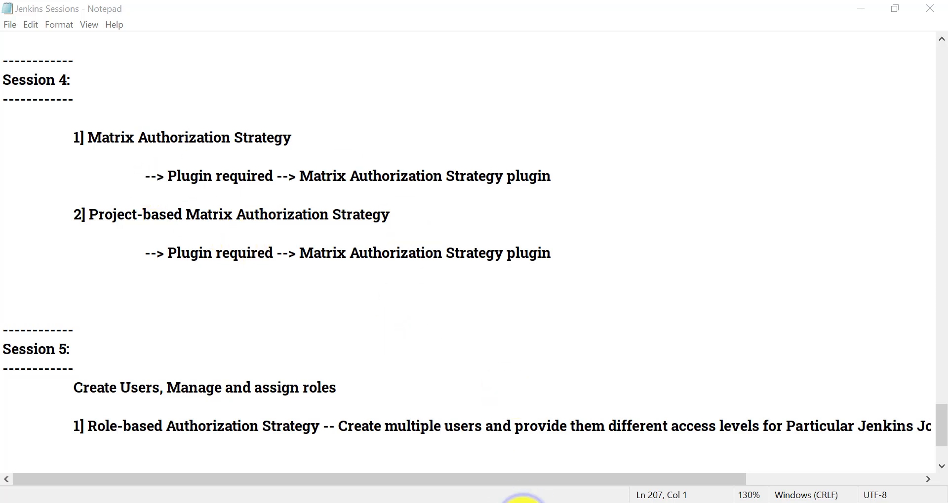
Return to Configure Global Security and highlight User1's and User2's Job permission columns
mouse_move(523, 502)
click(434, 460)
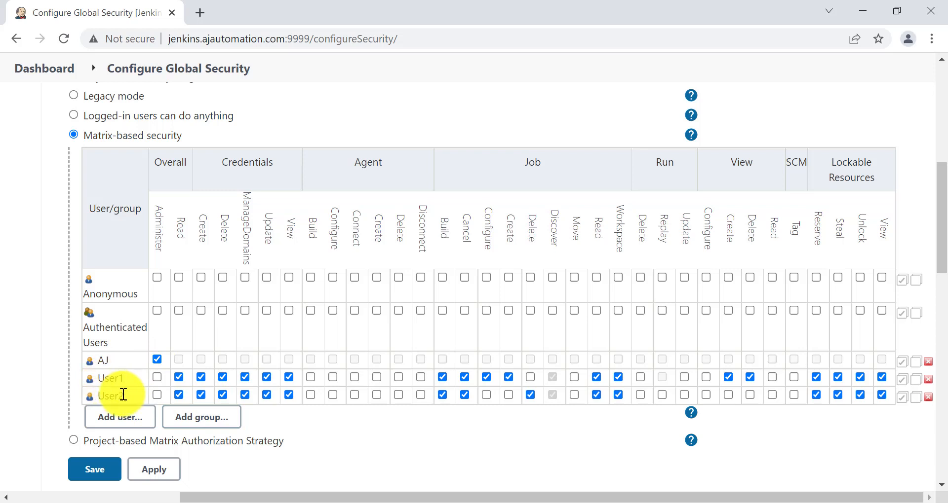
scroll(103, 373, down, 2)
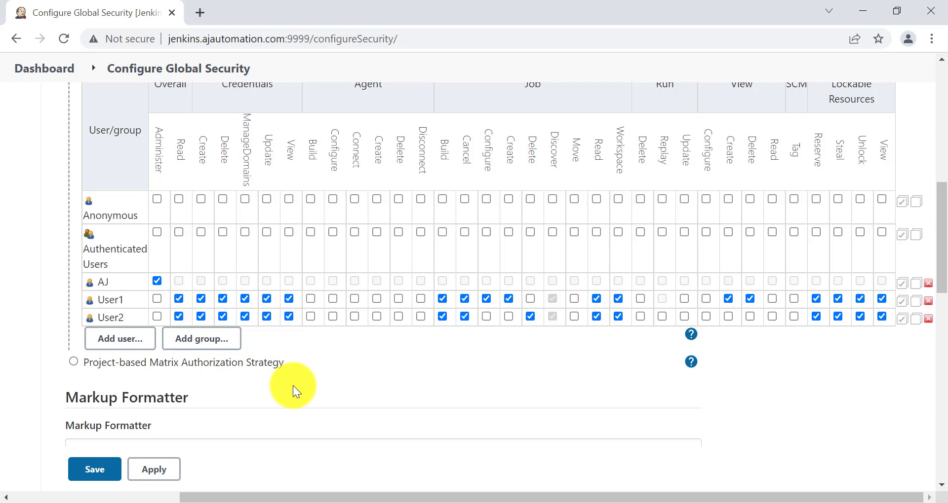
scroll(292, 386, up, 1)
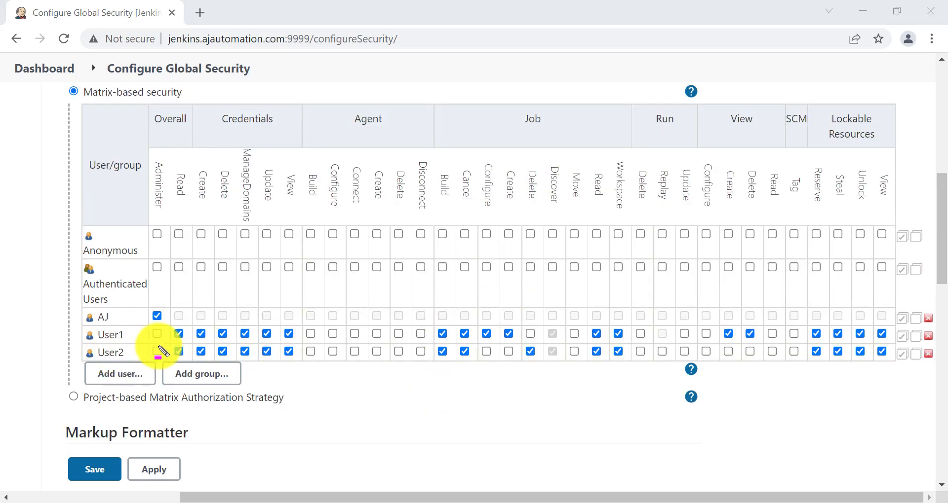
drag(437, 325, 640, 366)
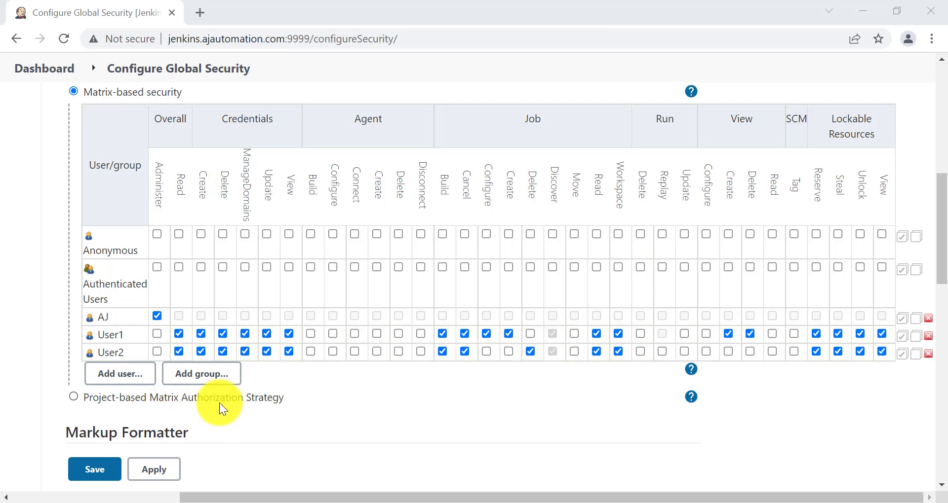
In Notepad, highlight the Project-based Matrix Authorization Strategy note lines, then clear the marks
key(alt+Tab)
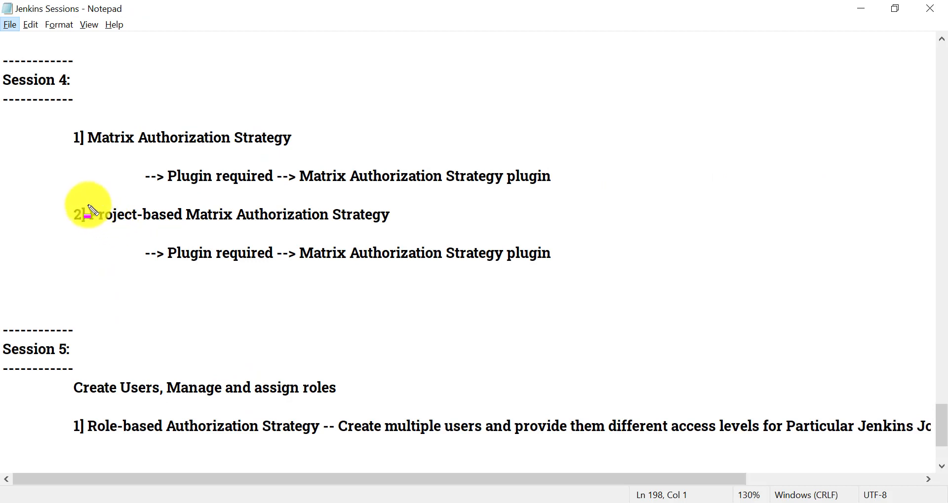
drag(89, 206, 423, 228)
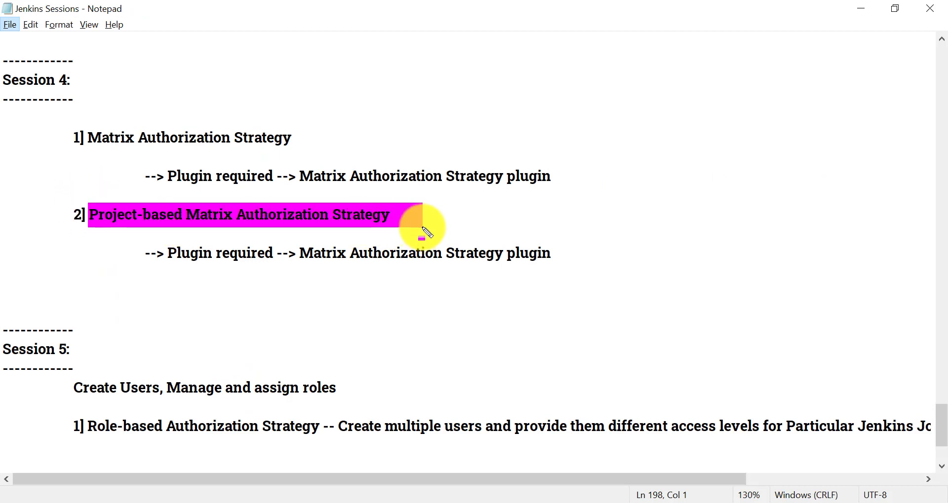
mouse_move(295, 242)
mouse_down()
mouse_move(542, 273)
mouse_move(575, 266)
mouse_up()
key(Escape)
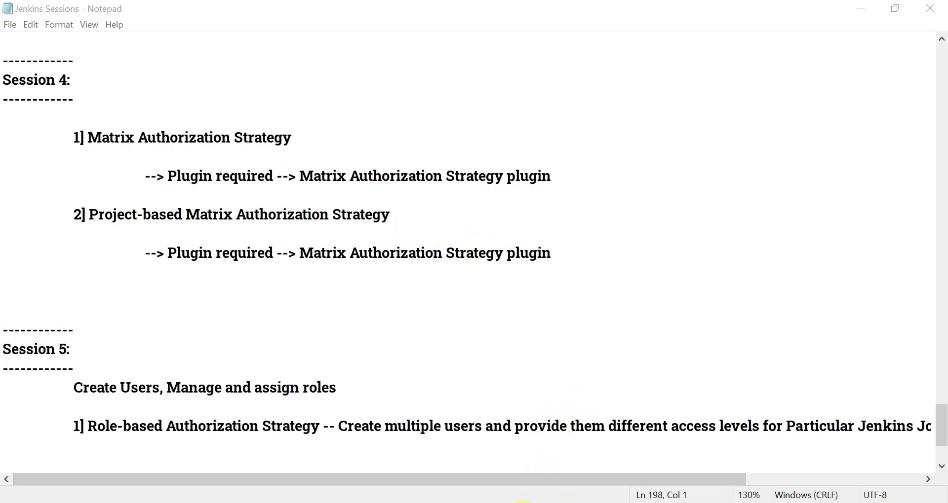
Add the admin account to the project-based matrix with Administer, apply, and return to User1's session
click(466, 464)
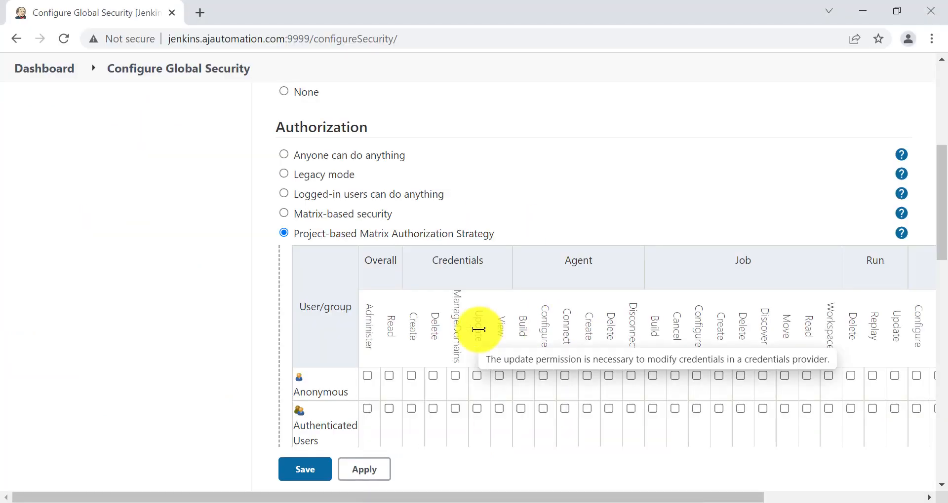
scroll(477, 327, down, 2)
click(332, 356)
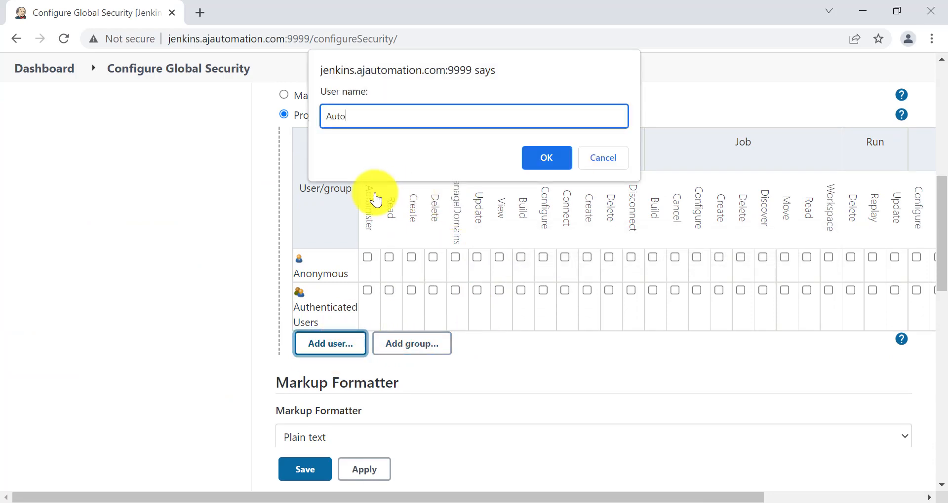
text(Auto)
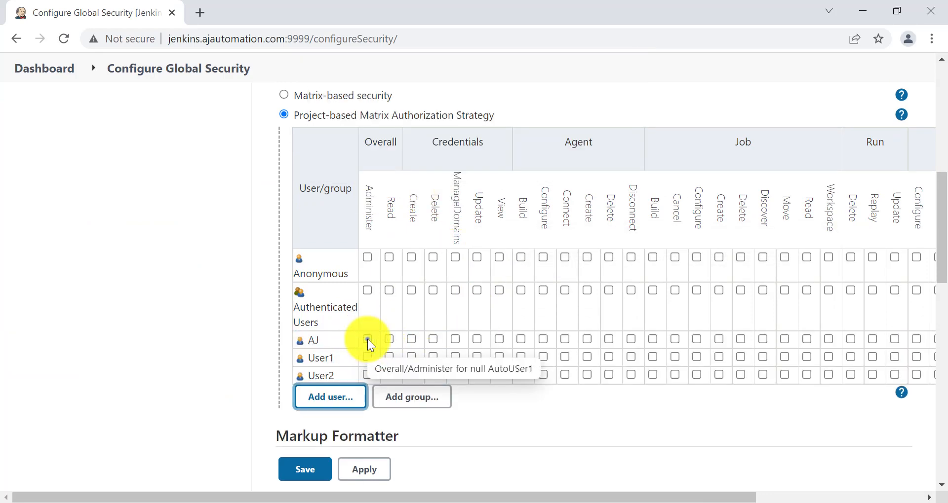
click(368, 339)
scroll(385, 339, up, 1)
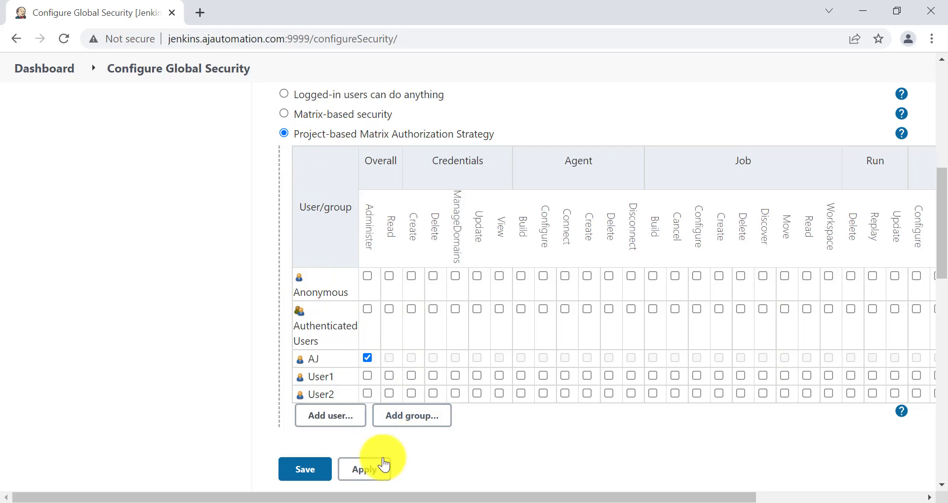
click(366, 473)
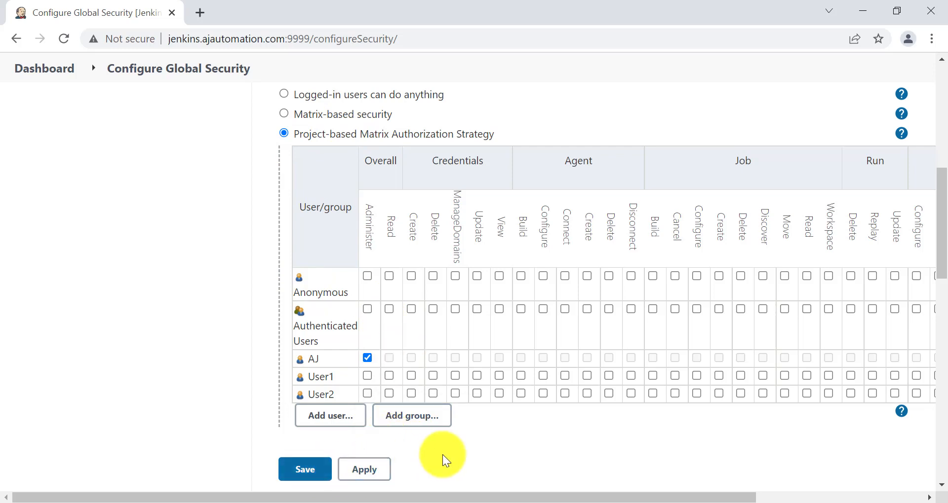
mouse_move(520, 501)
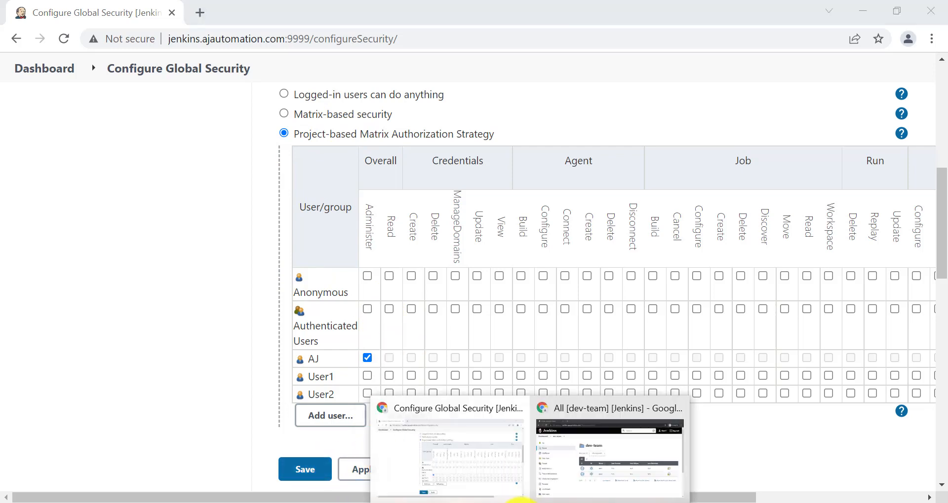
click(634, 455)
Open the dev1 job's configuration and highlight its empty General settings
click(414, 319)
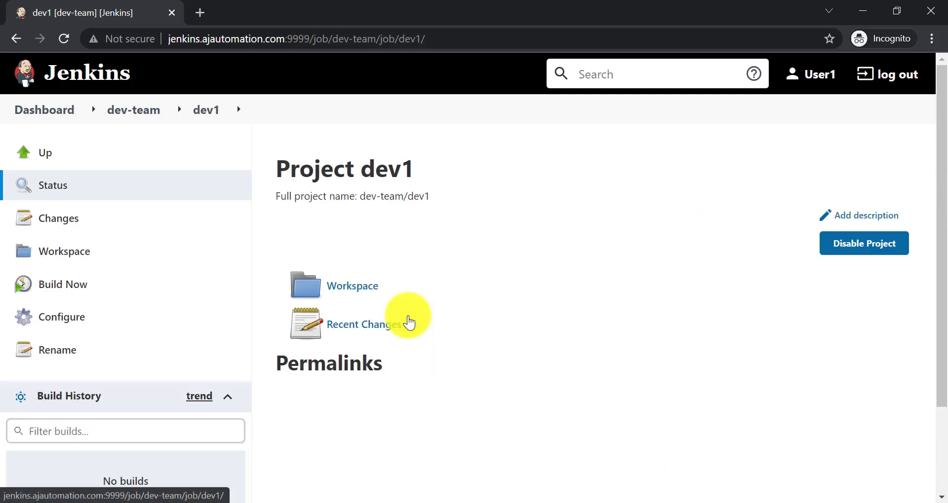
click(74, 322)
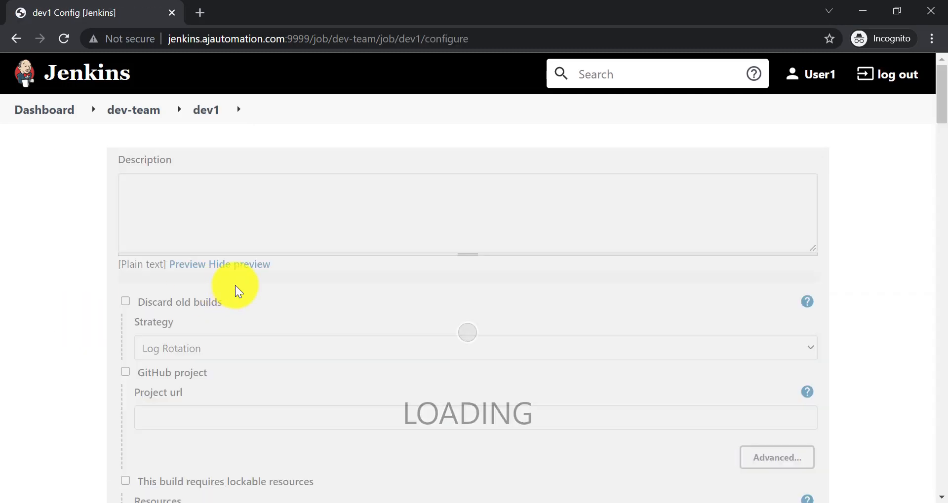
scroll(211, 383, down, 1)
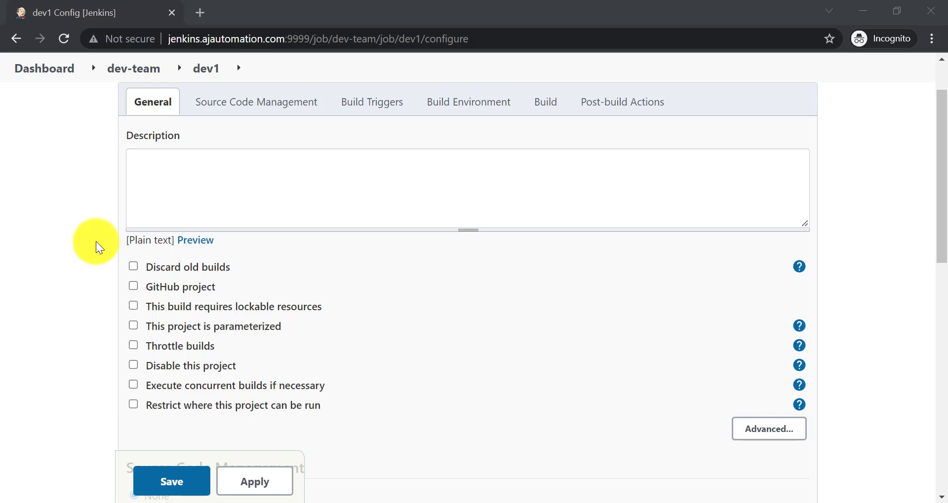
mouse_move(90, 241)
mouse_down()
mouse_move(330, 260)
mouse_move(857, 253)
mouse_move(868, 264)
mouse_up()
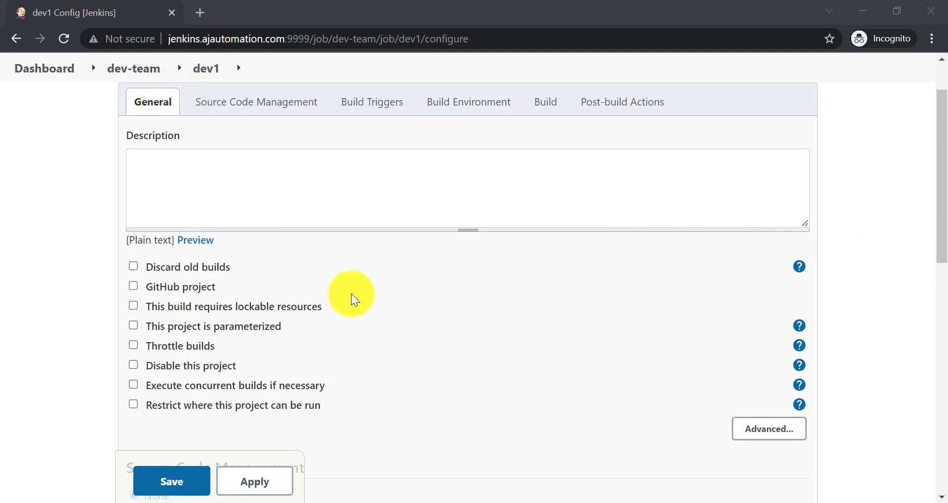
In Configure Global Security, grant User1 and User2 the Job > Read permission
mouse_move(533, 499)
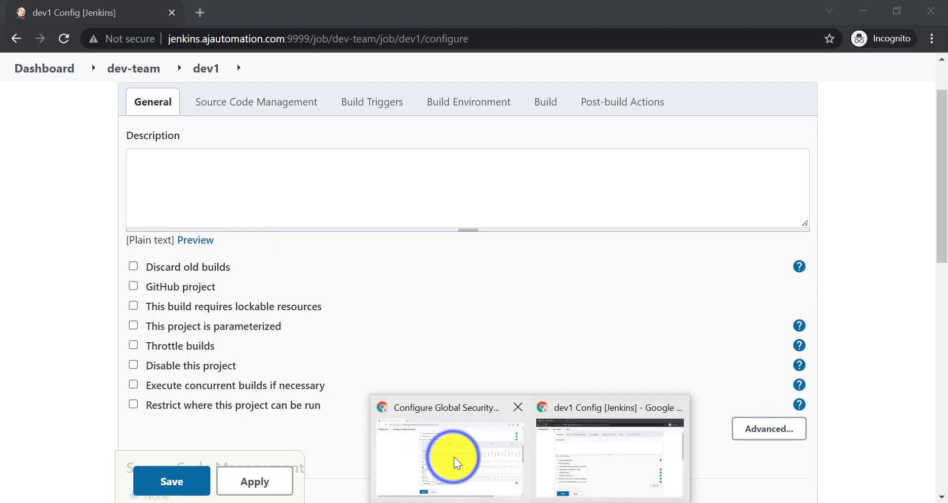
click(449, 454)
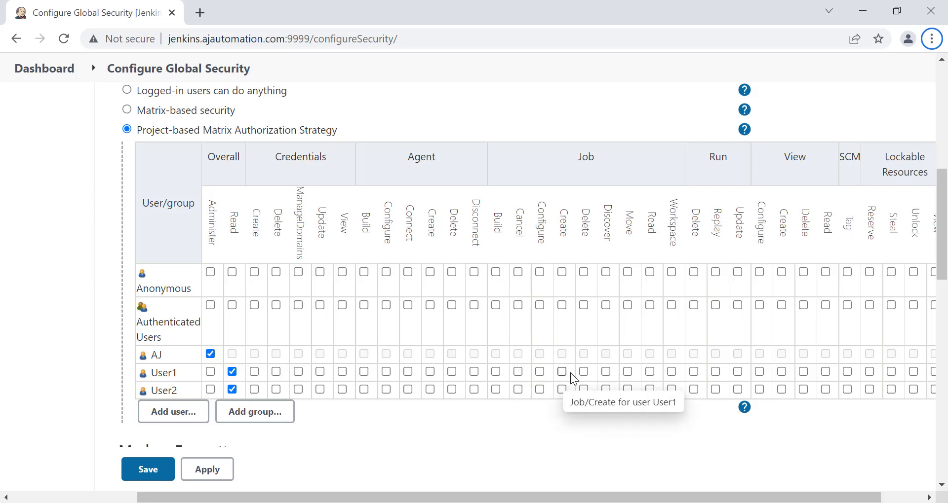
click(650, 372)
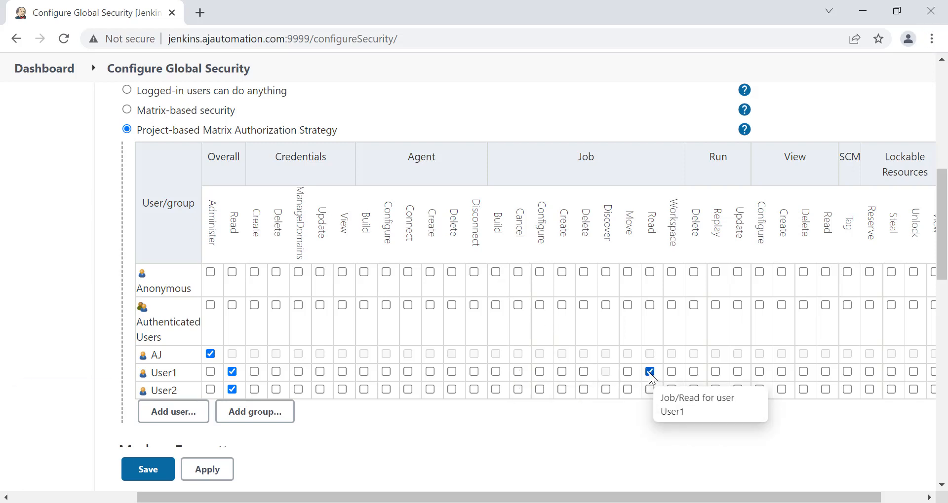
click(650, 390)
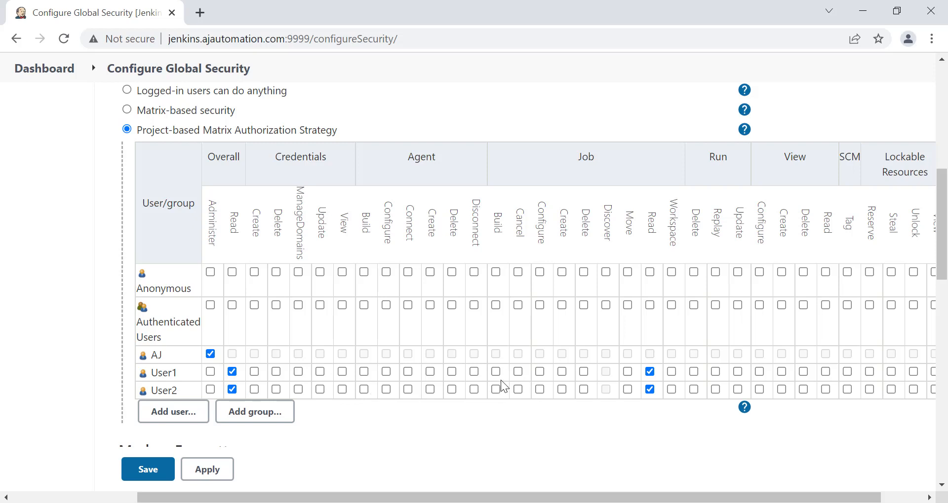
mouse_move(603, 238)
Apply and save the security settings, then view INT_Server/Sanity1 as User1
click(207, 470)
click(153, 470)
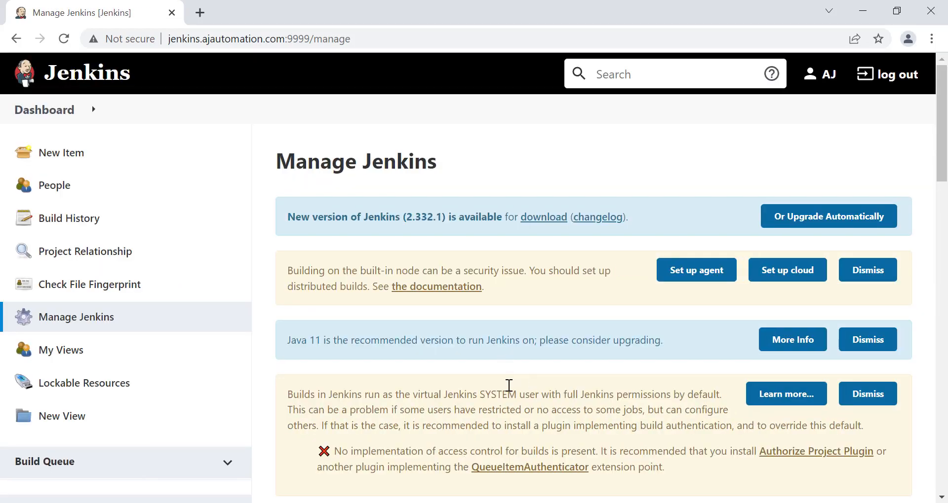
scroll(518, 390, down, 2)
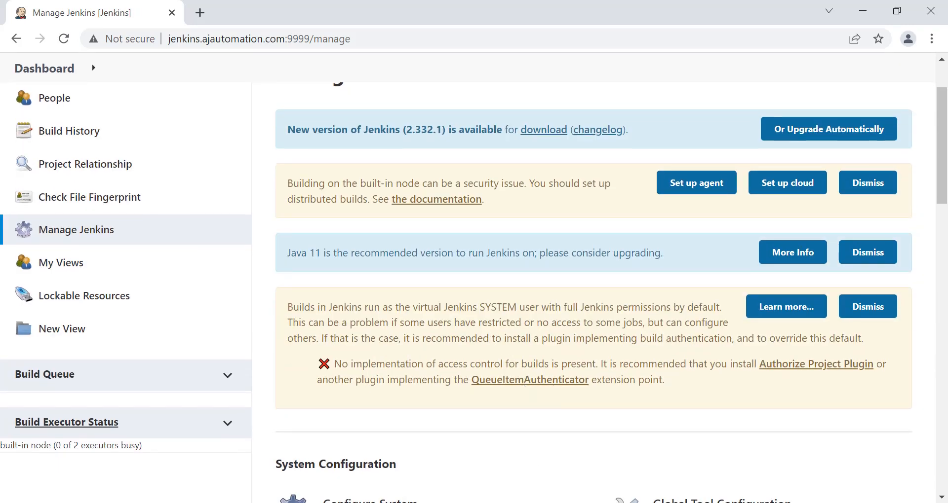
click(602, 467)
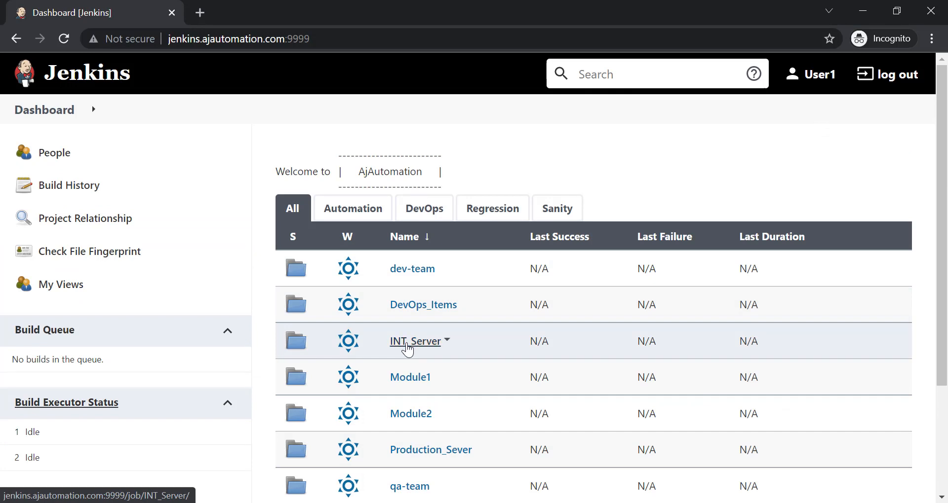
click(408, 349)
click(417, 318)
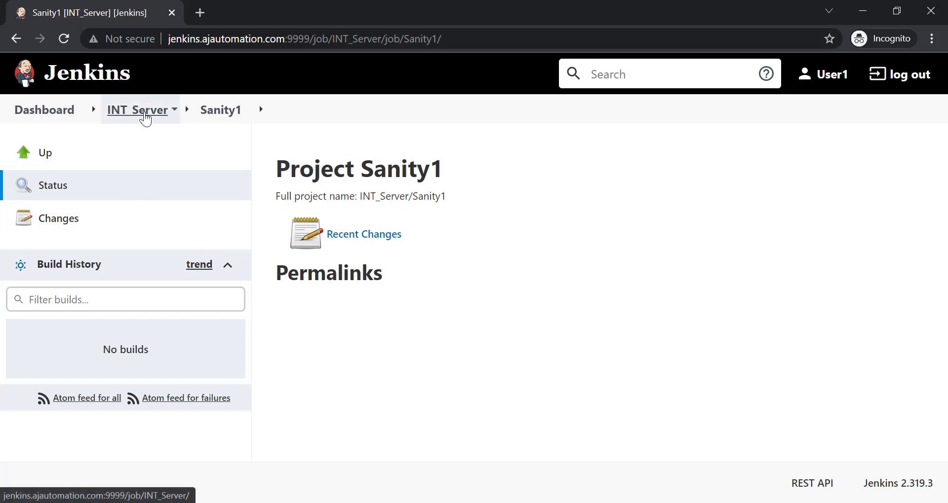
As User1, browse from the dashboard's Automation view to the qa-team/qa2 job
click(74, 112)
click(345, 168)
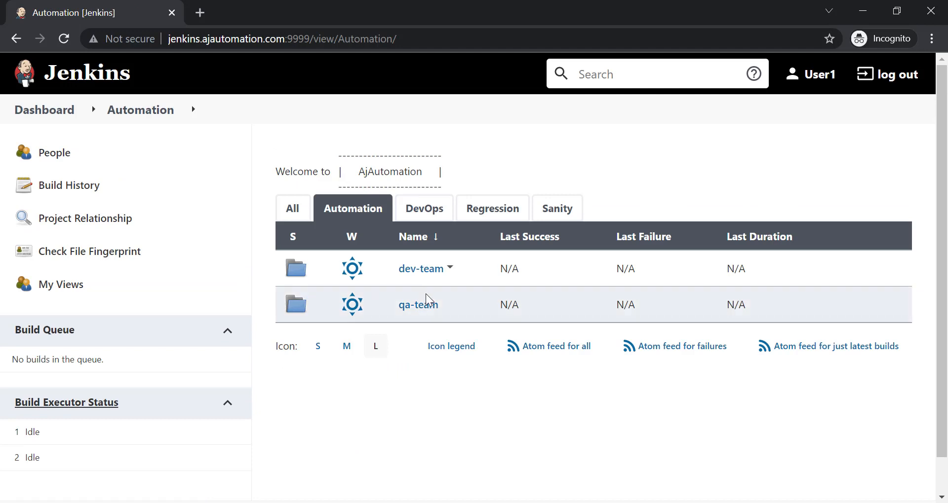
click(420, 306)
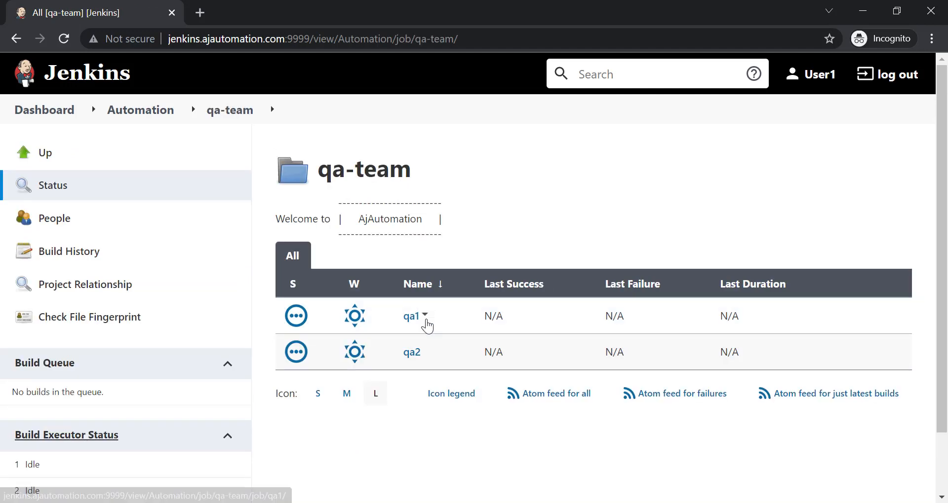
click(410, 354)
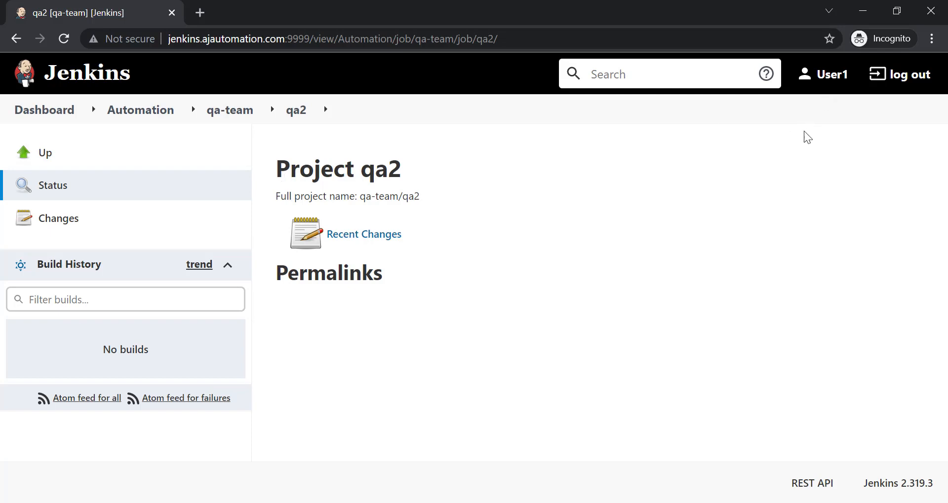
As User2, open the Production_Sever/Sanity1 job, then return to User1's window
key(alt+Tab)
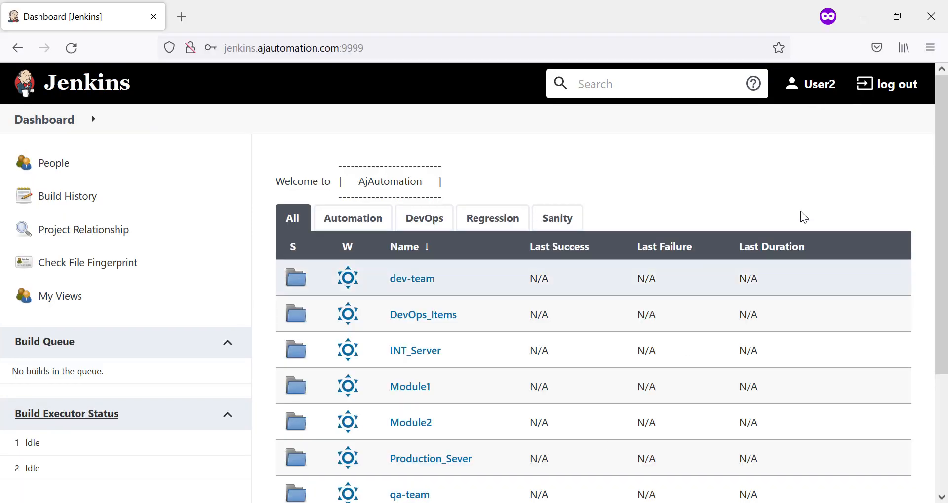
scroll(413, 373, down, 3)
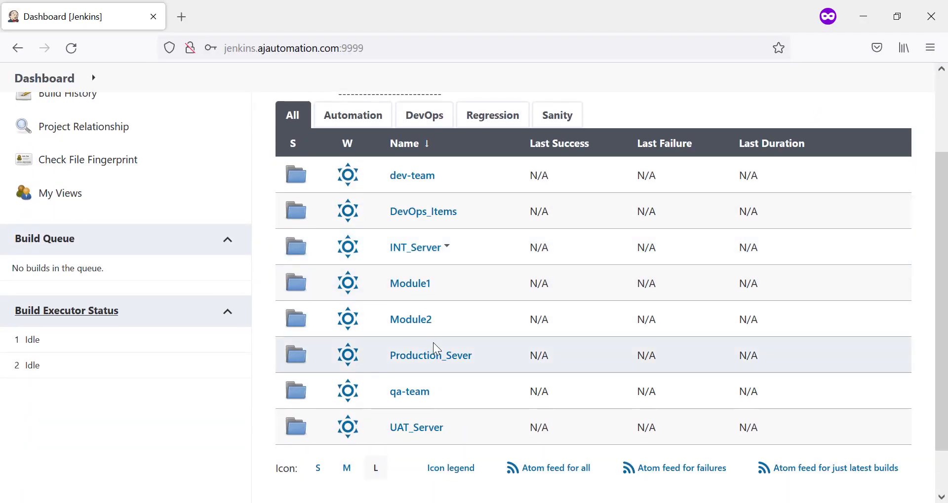
click(411, 363)
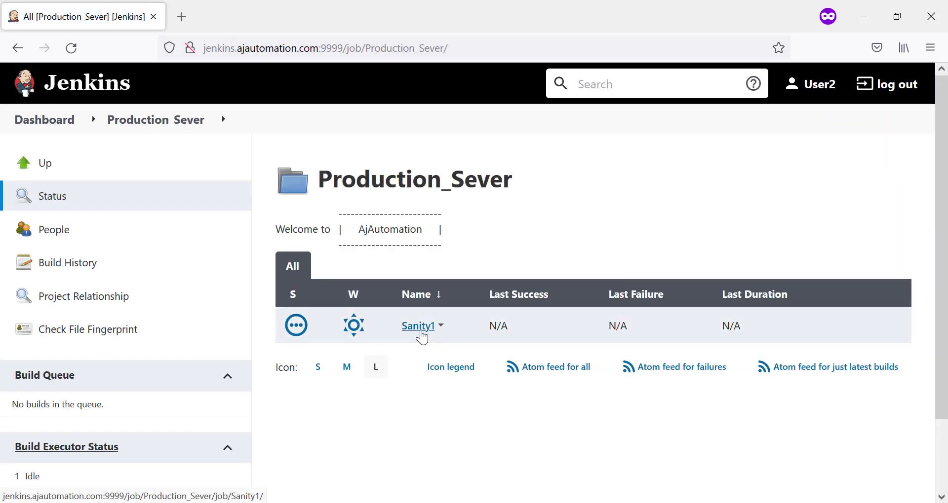
click(417, 328)
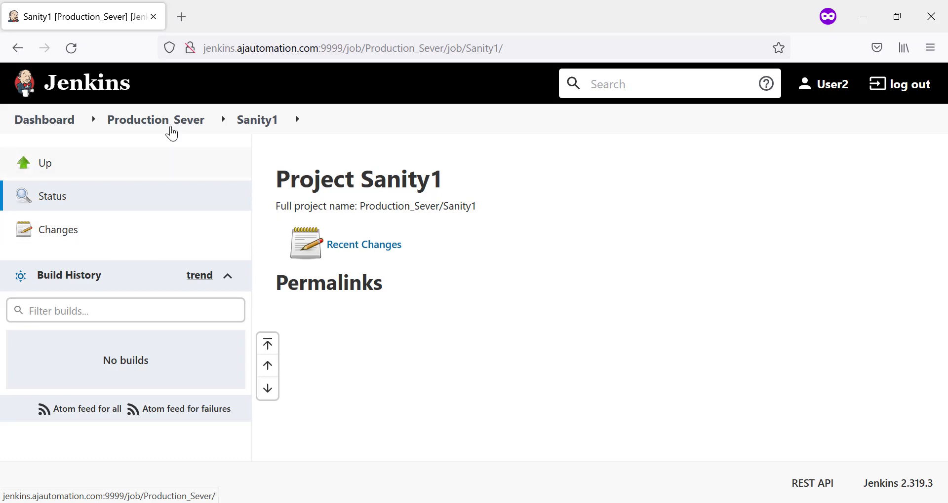
key(alt+Tab)
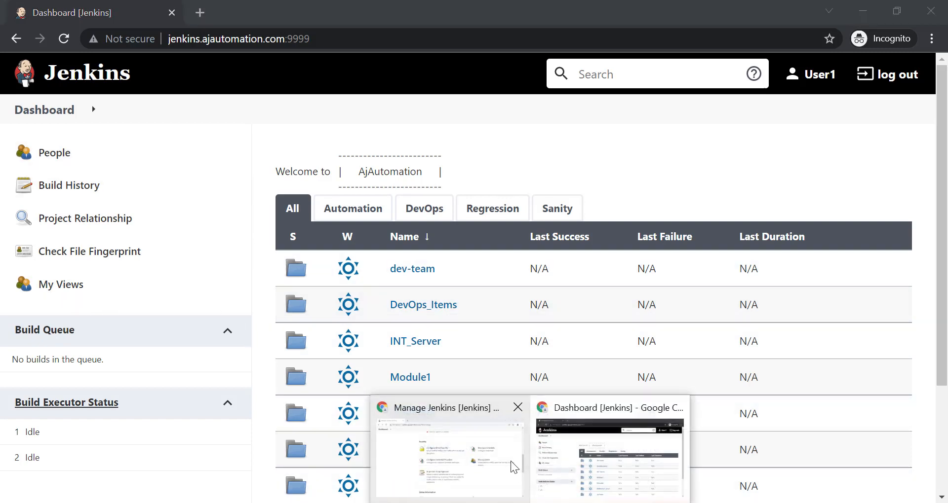
Reopen Configure Global Security and scroll down to the User1 and User2 matrix rows
click(476, 466)
click(387, 215)
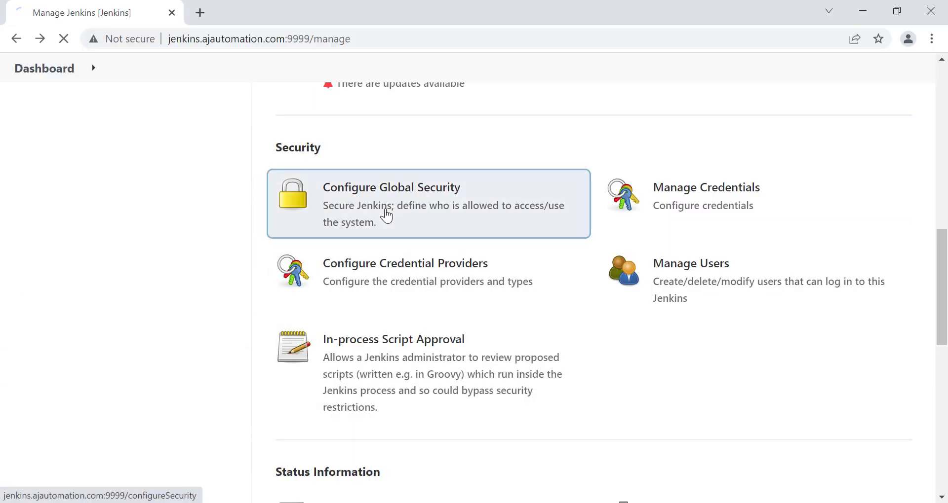
scroll(345, 352, down, 5)
scroll(345, 354, down, 2)
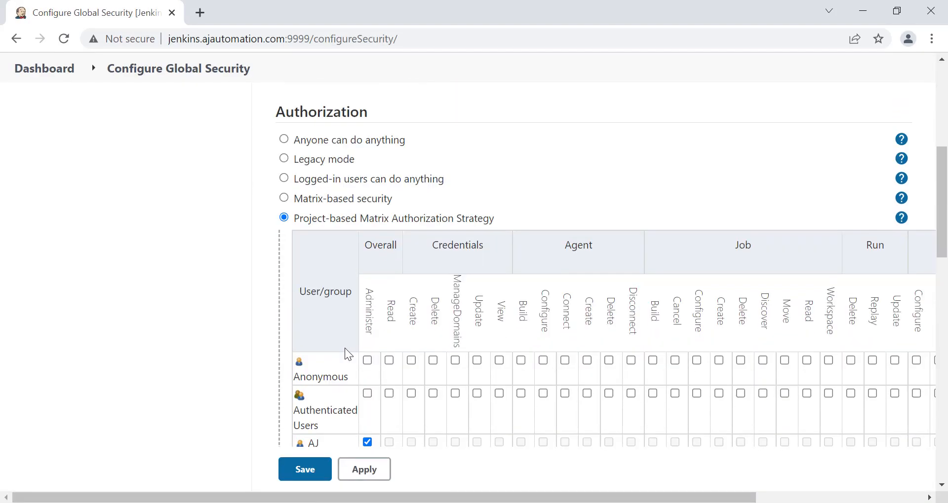
scroll(413, 265, down, 3)
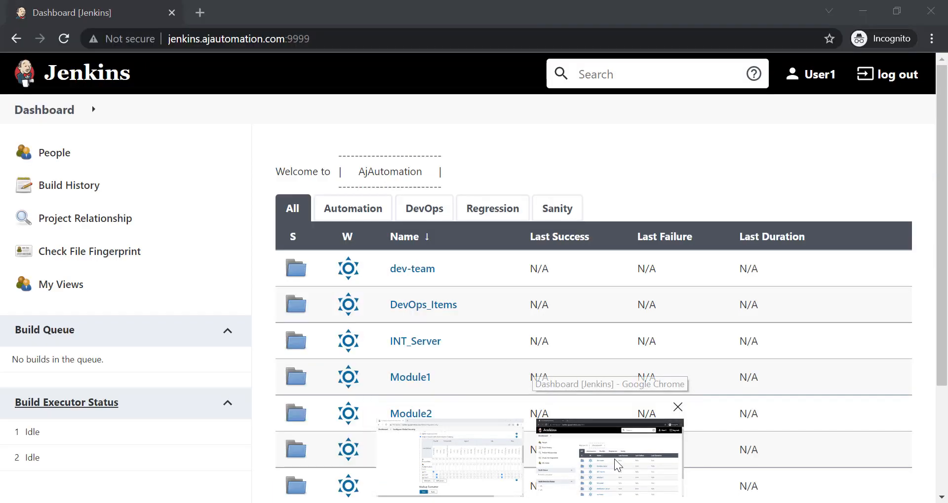
As User1, open the qa1 job inside the qa-team folder
click(614, 459)
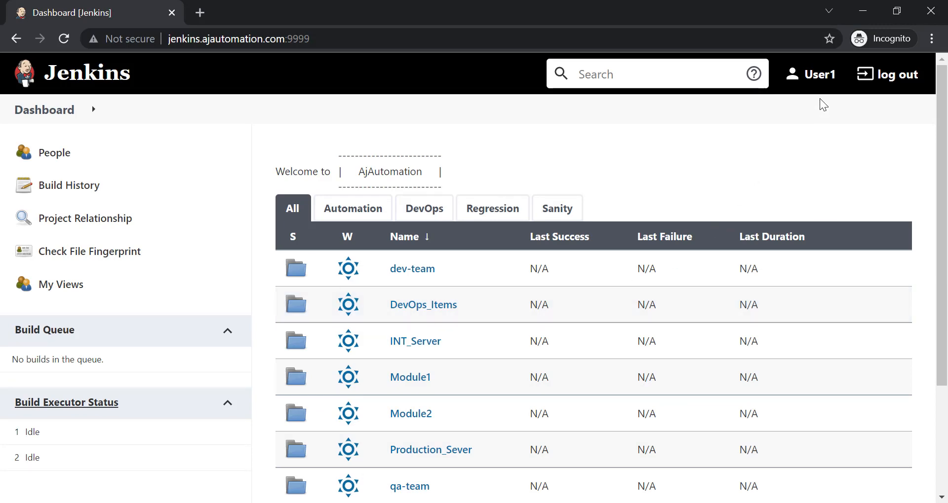
scroll(410, 373, down, 3)
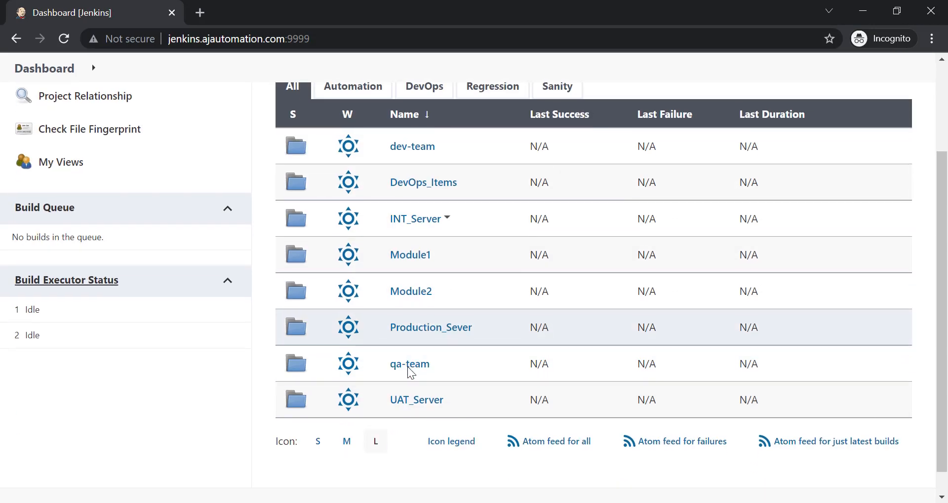
scroll(401, 339, up, 3)
scroll(417, 372, down, 3)
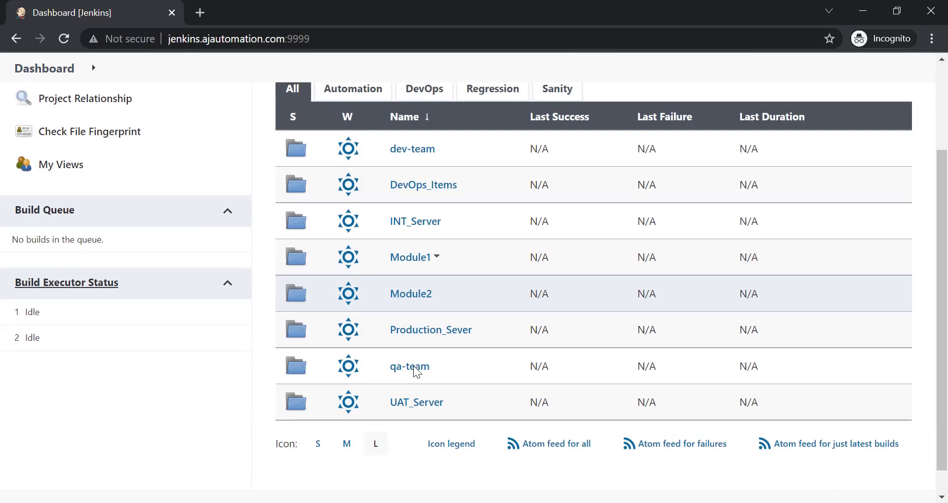
click(409, 370)
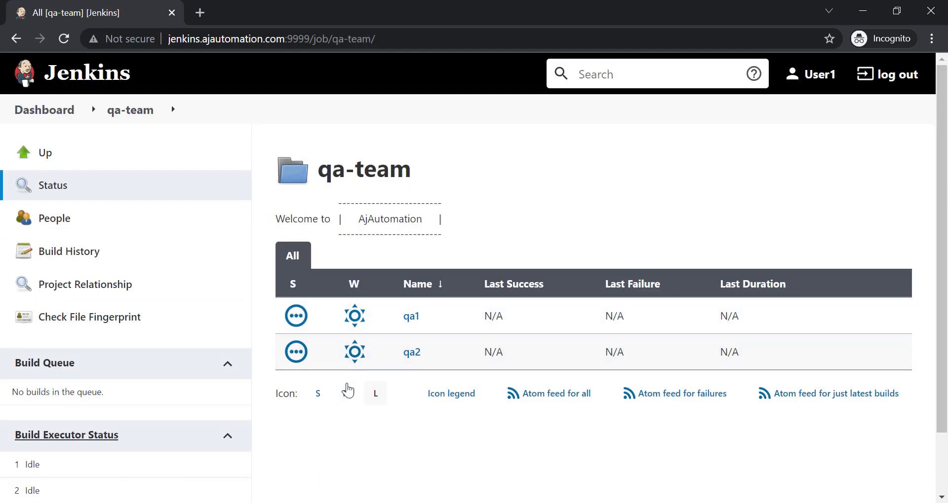
click(410, 317)
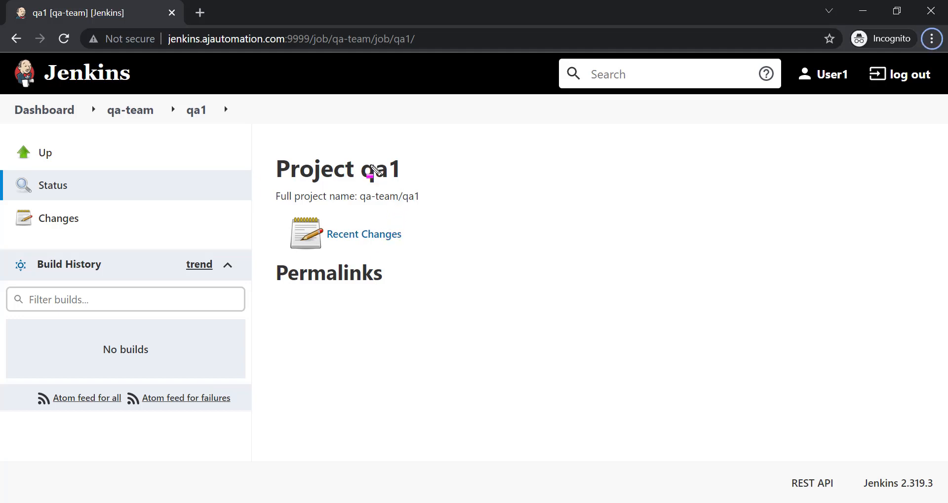
drag(359, 155, 412, 187)
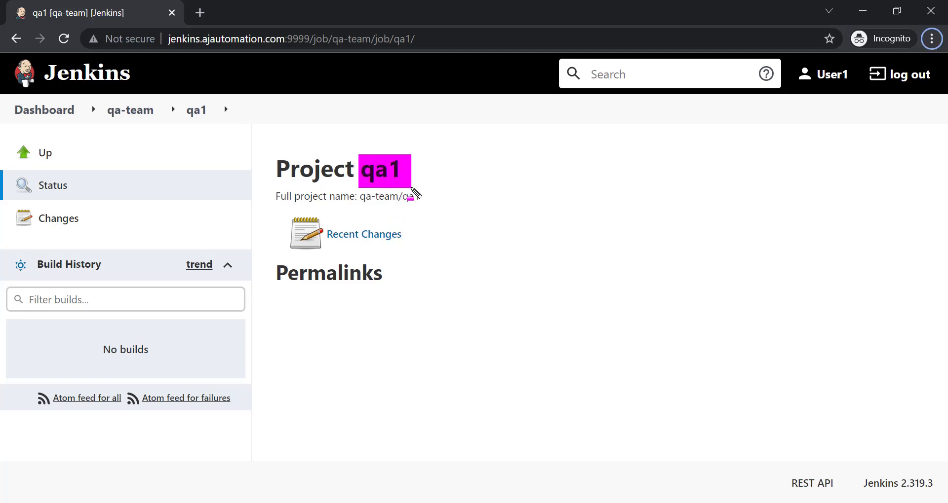
key(Escape)
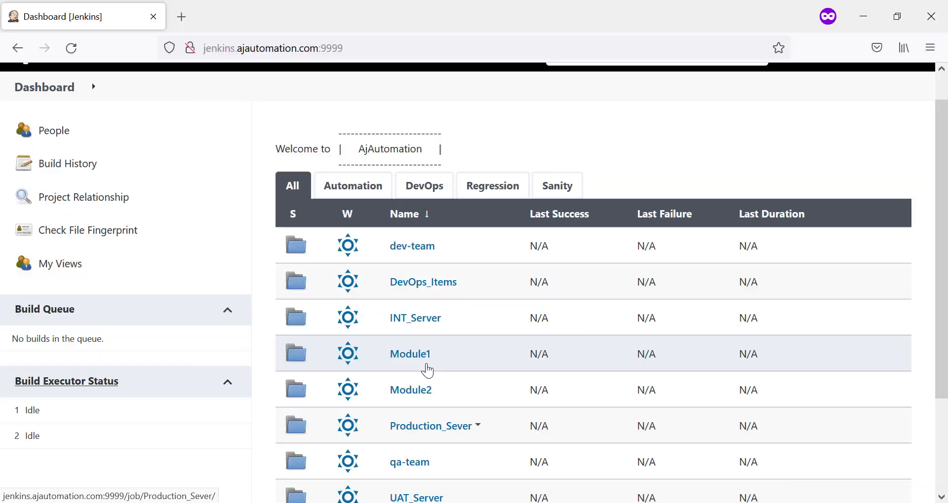
As User2, open qa-team/qa2, then bring the Configure Global Security window back
scroll(552, 393, up, 2)
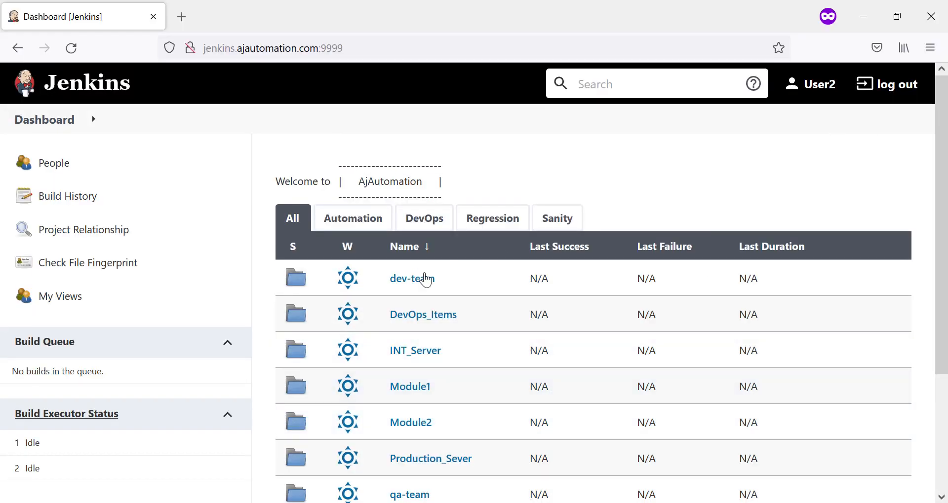
scroll(421, 280, down, 5)
scroll(446, 243, up, 4)
scroll(448, 246, down, 4)
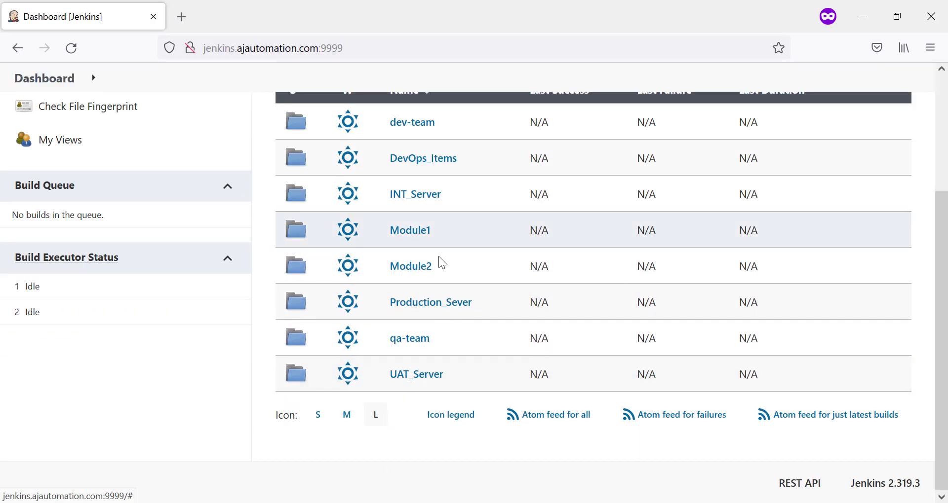
click(411, 339)
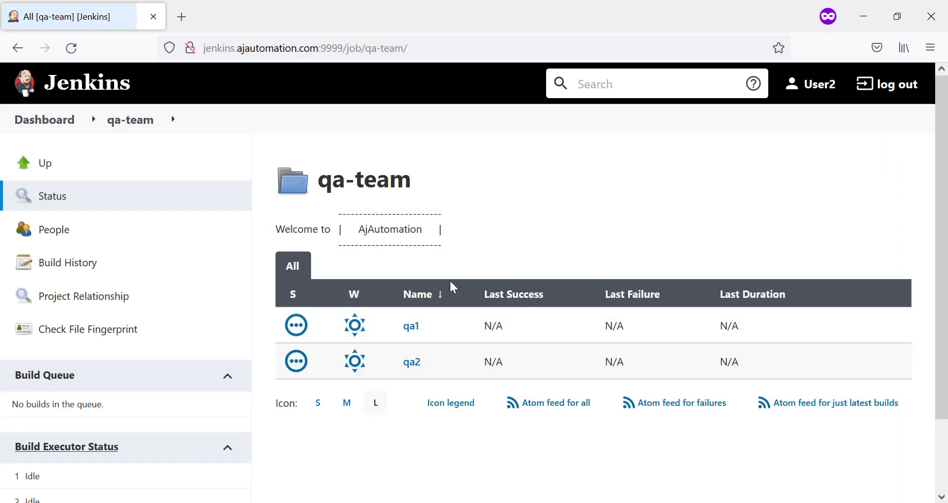
click(412, 363)
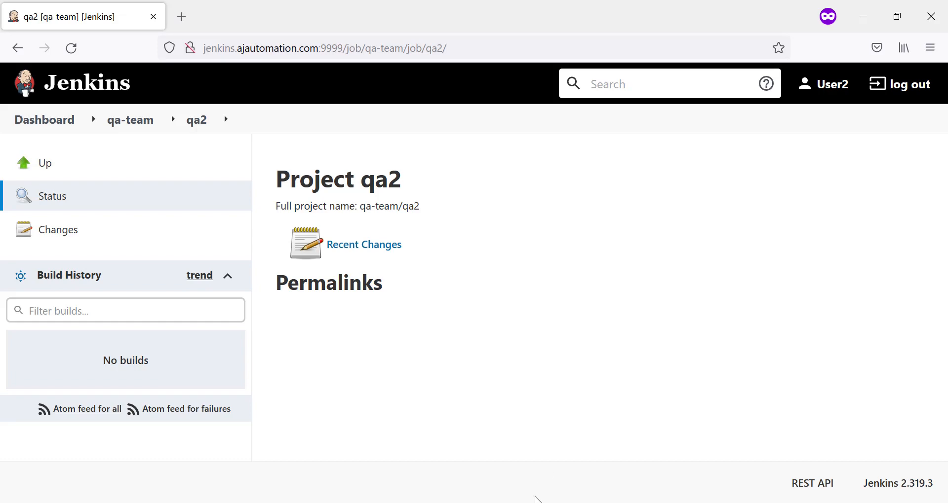
mouse_move(538, 502)
click(458, 428)
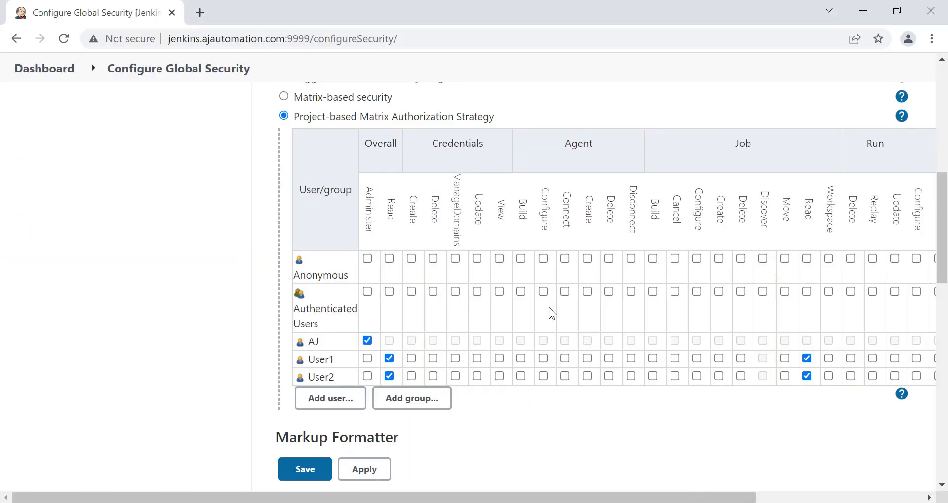
From the dashboard, open the qa1 job in the qa-team folder
scroll(368, 265, up, 7)
click(77, 73)
scroll(316, 245, down, 4)
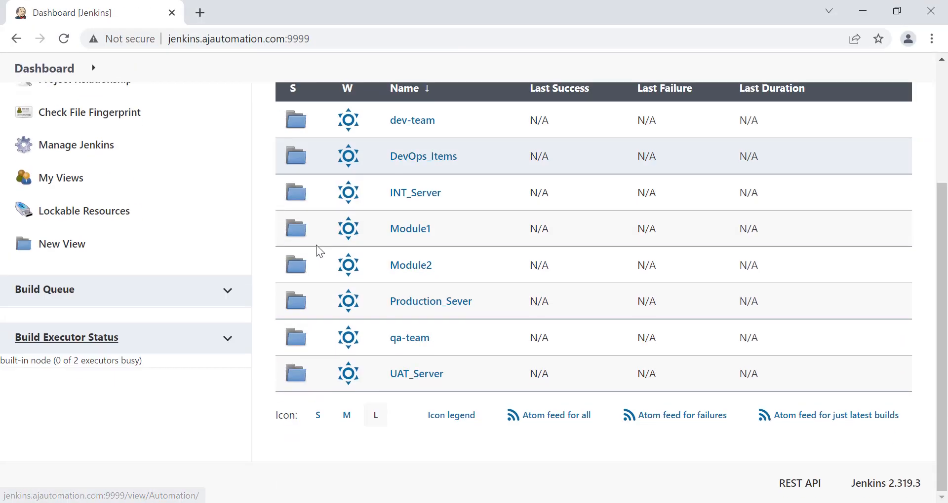
scroll(488, 296, up, 1)
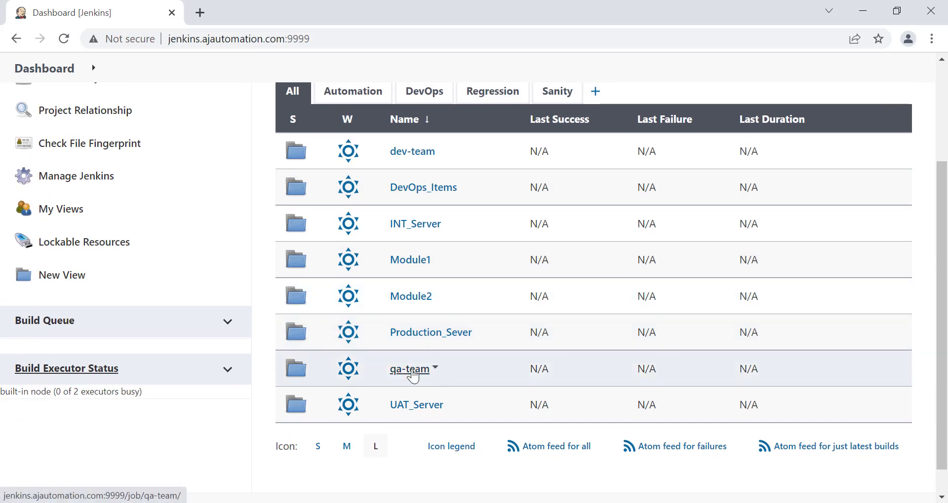
click(410, 370)
click(411, 341)
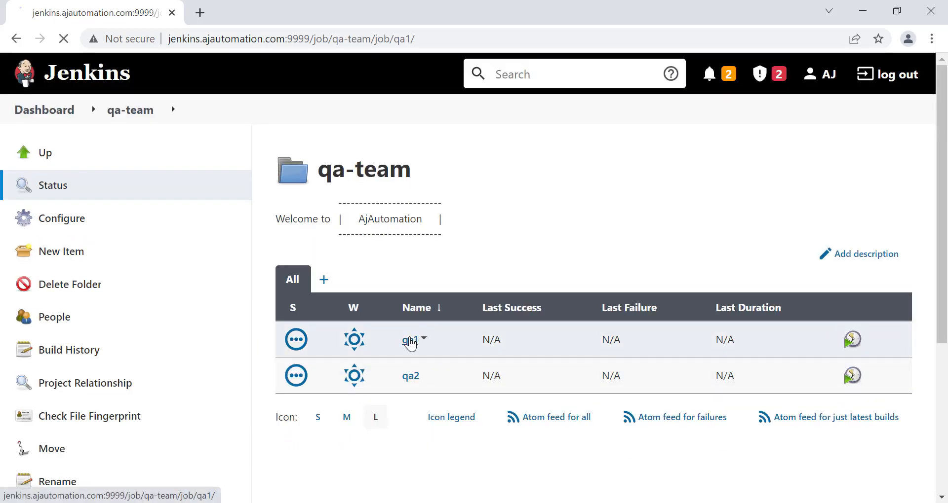
Open qa1's configuration and highlight the unticked 'Enable project-based security' option
scroll(242, 252, down, 3)
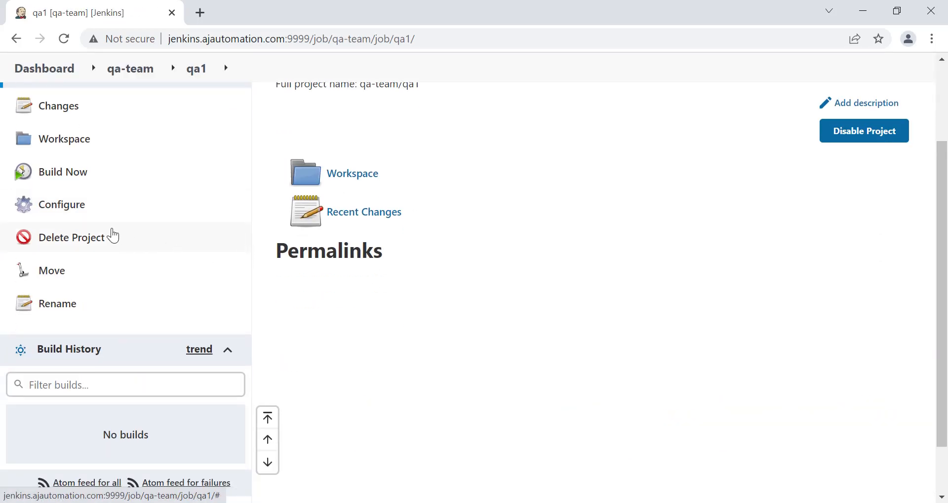
click(84, 206)
scroll(253, 294, down, 2)
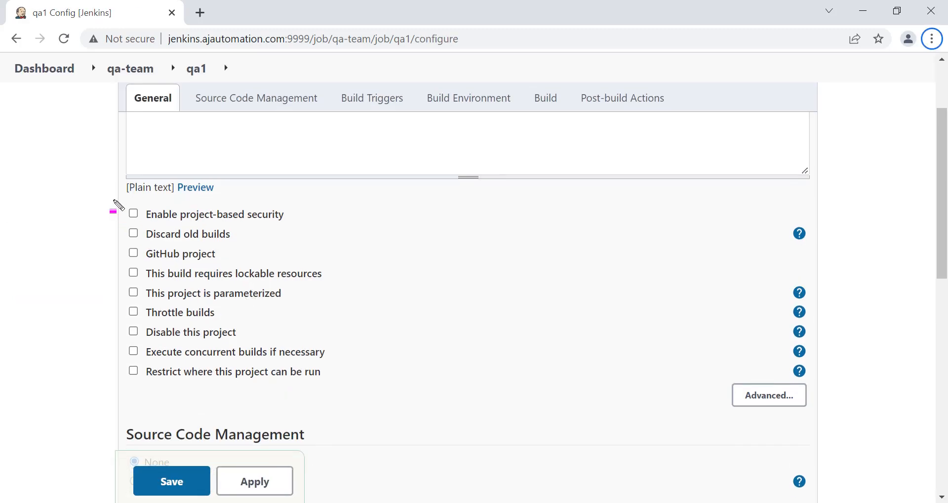
drag(116, 201, 312, 230)
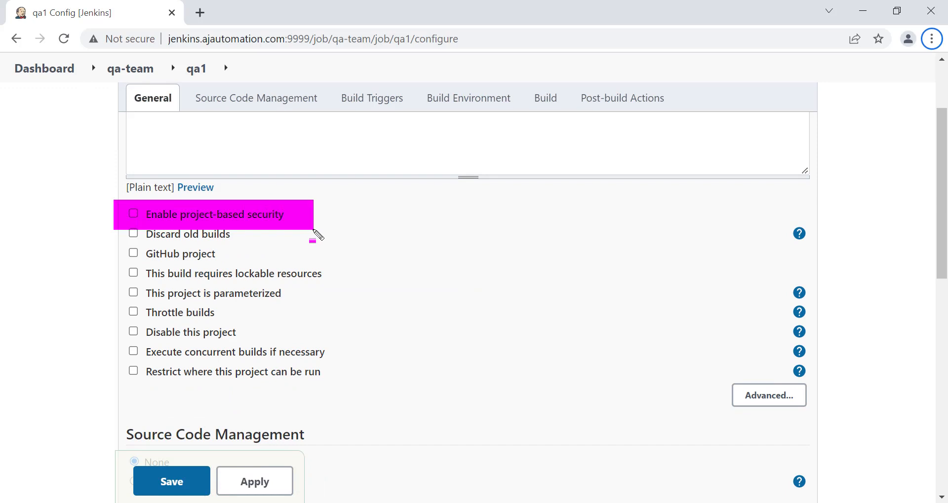
scroll(239, 317, up, 2)
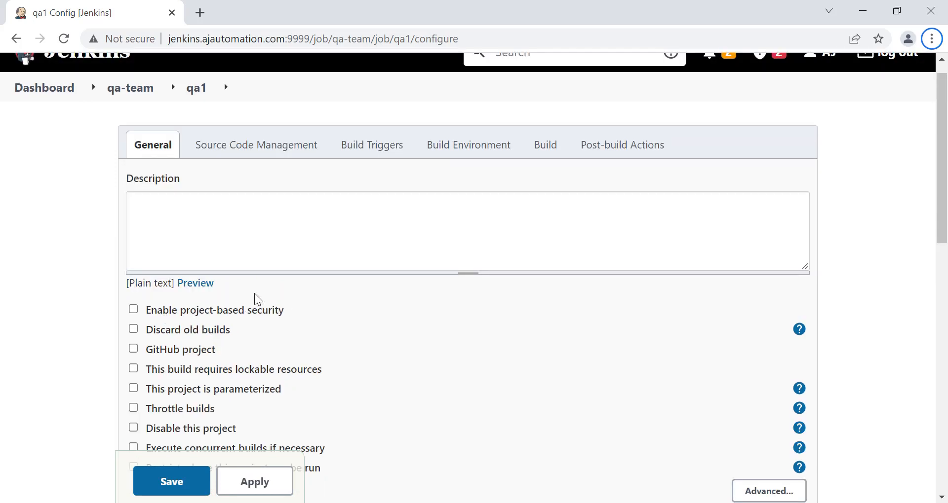
key(alt+Tab)
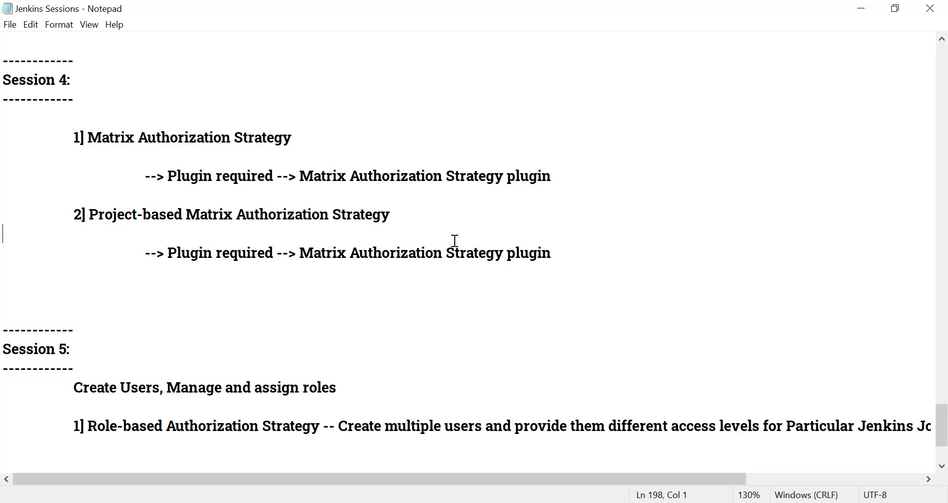
Back in the admin window, open the qa2 job's configuration page in qa-team
click(529, 502)
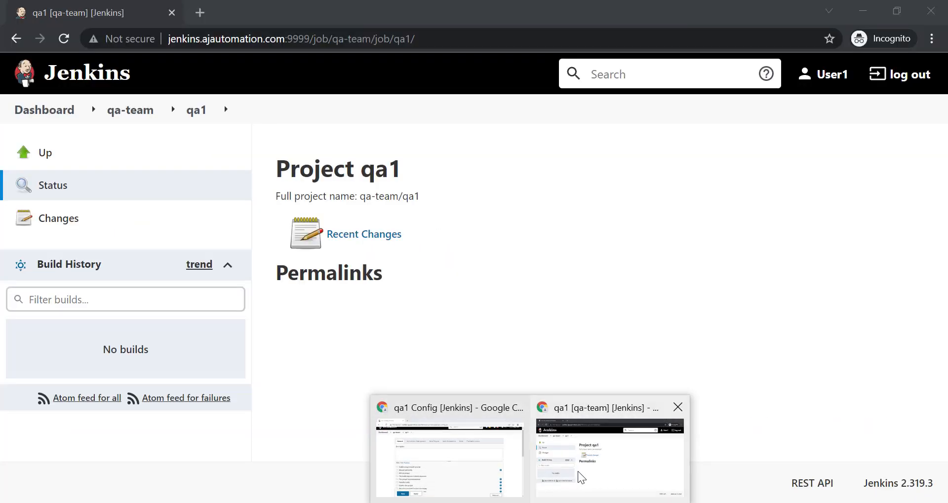
click(578, 473)
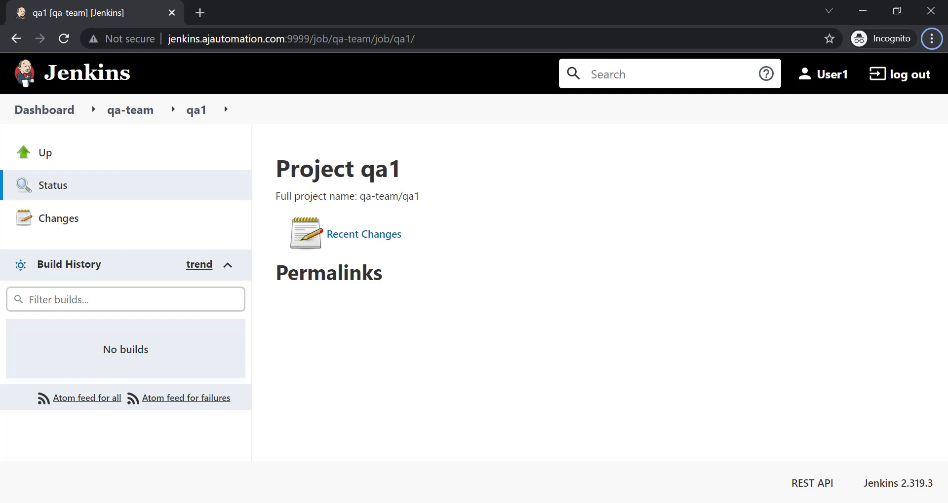
mouse_move(530, 502)
click(489, 457)
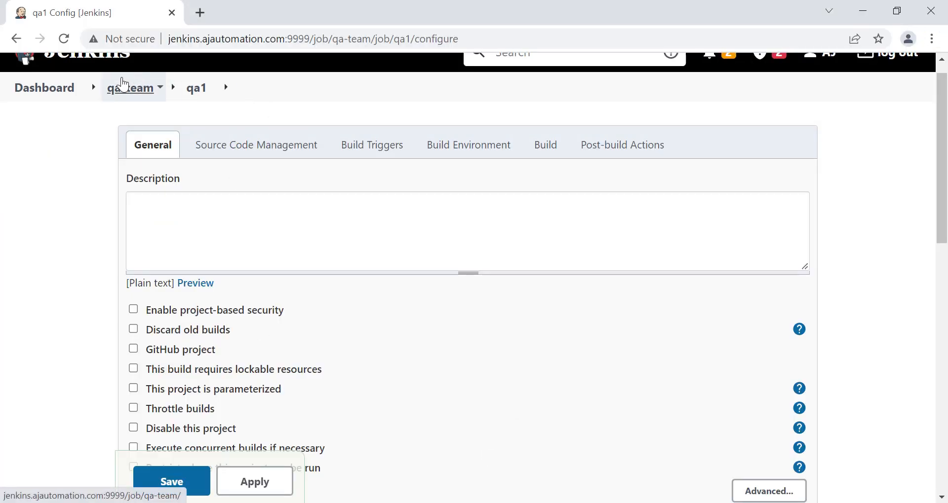
click(129, 88)
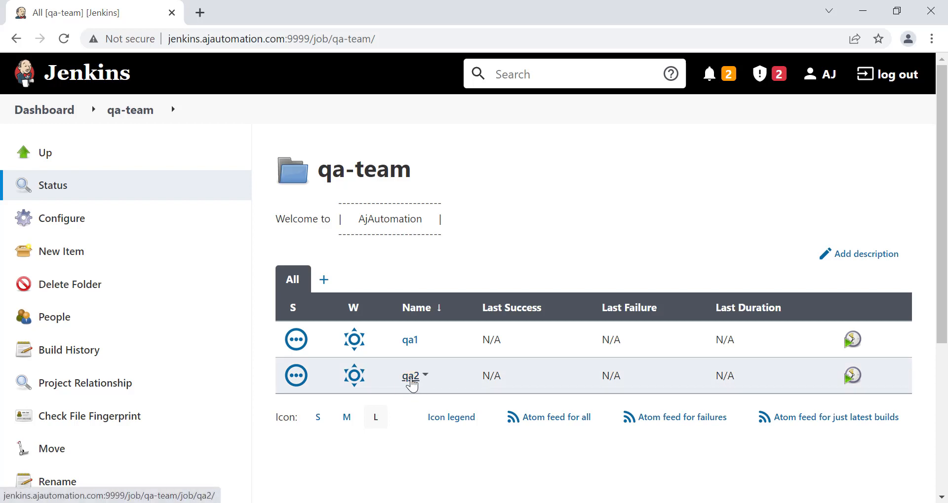
click(410, 379)
click(79, 316)
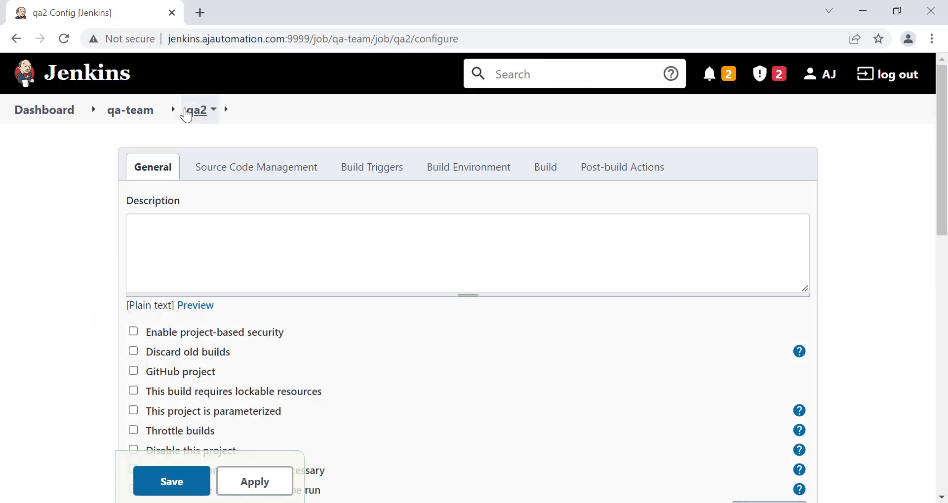
Return to the dashboard and open qa1's configuration page in qa-team
click(45, 110)
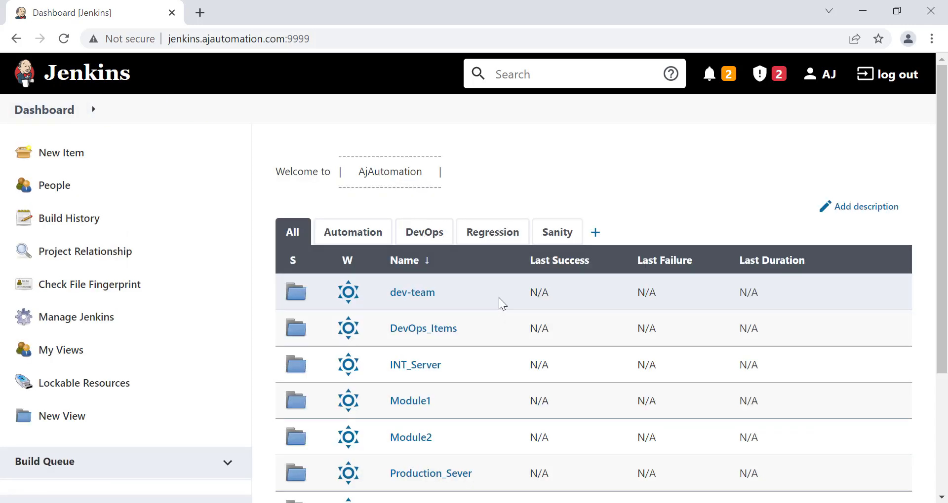
scroll(499, 298, down, 3)
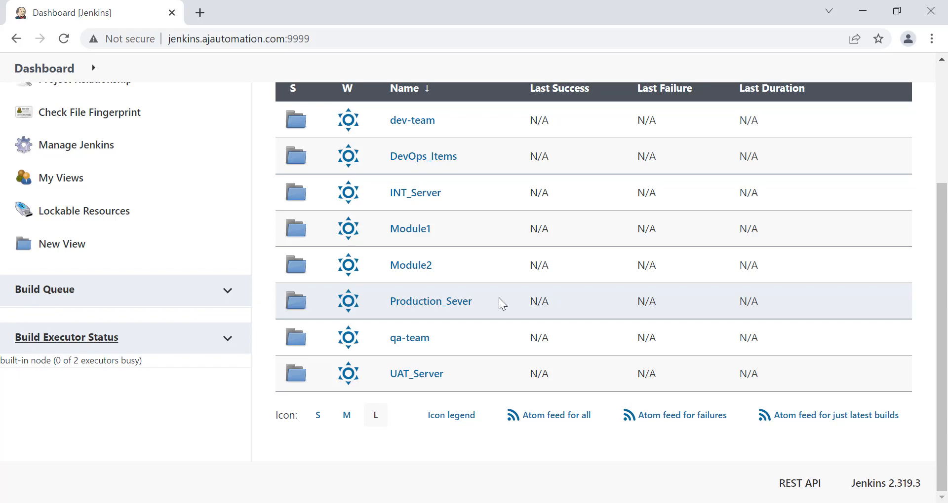
click(410, 338)
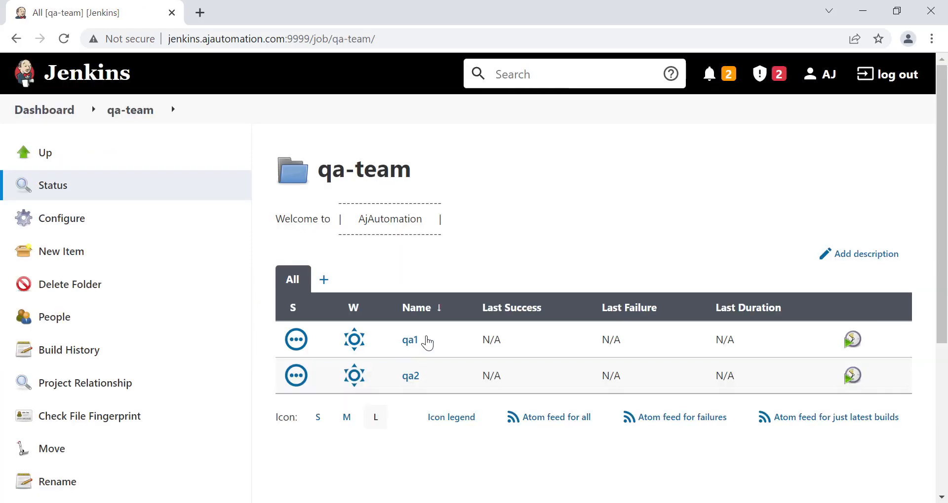
click(410, 340)
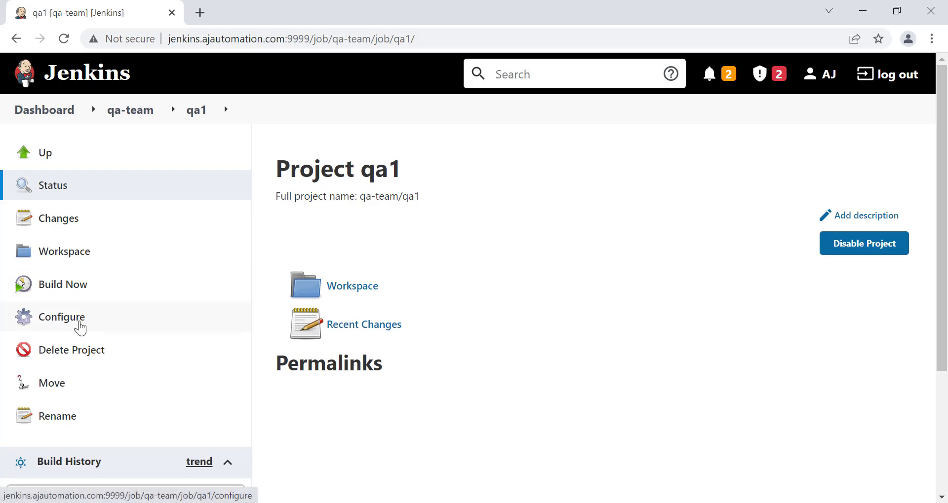
click(78, 325)
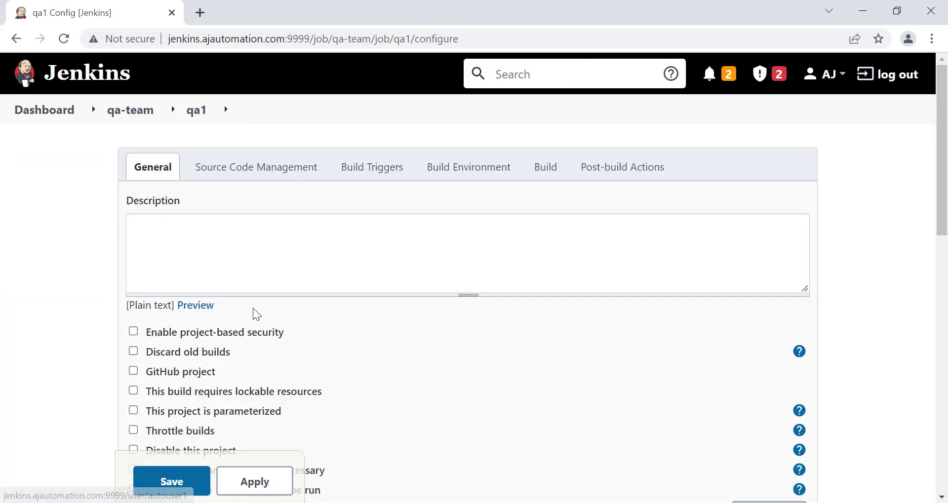
Enable project-based security on qa1 and add User1 to its permission matrix
click(133, 332)
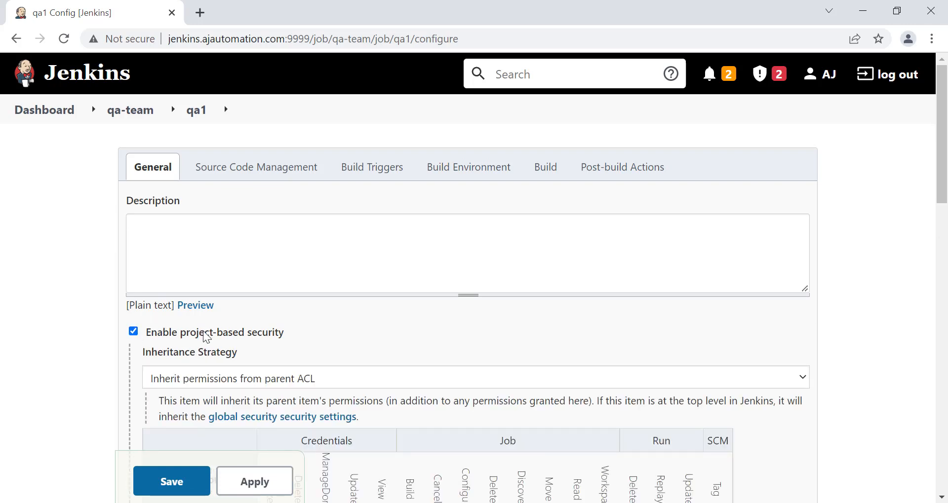
scroll(306, 334, down, 3)
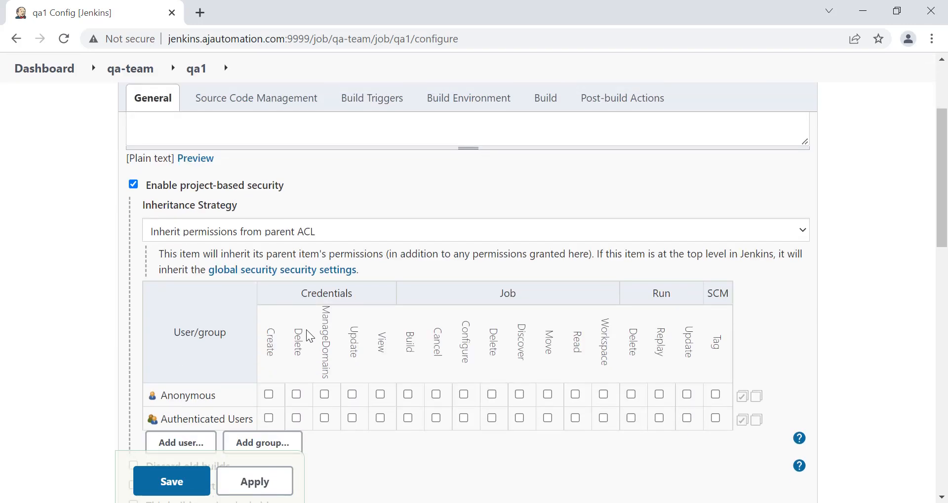
scroll(306, 335, down, 2)
click(182, 348)
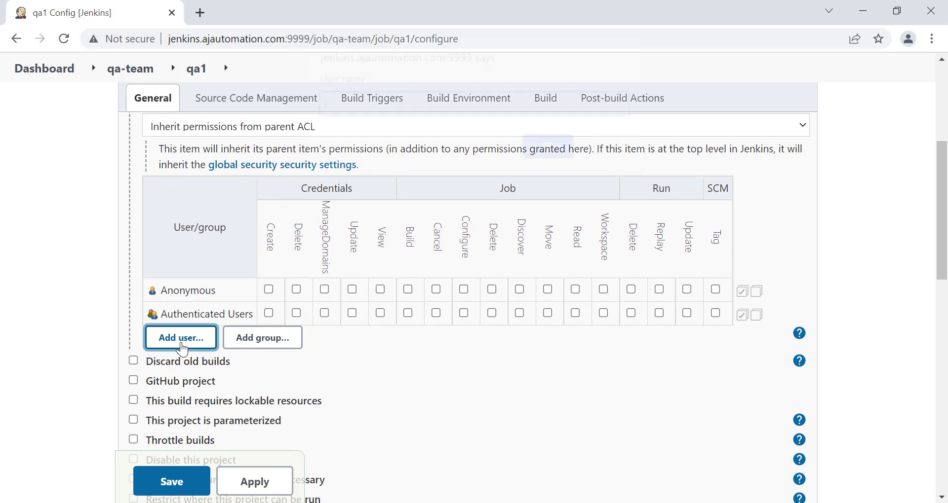
text(U)
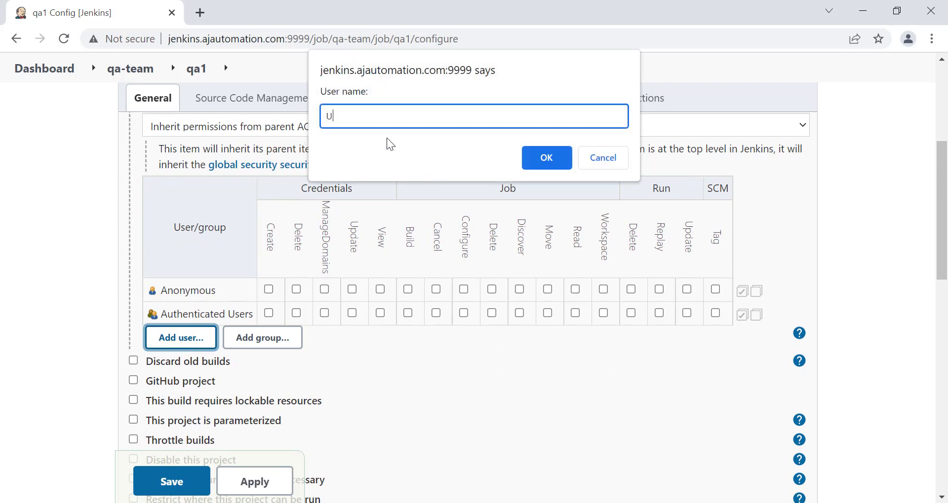
text(ser1)
click(541, 159)
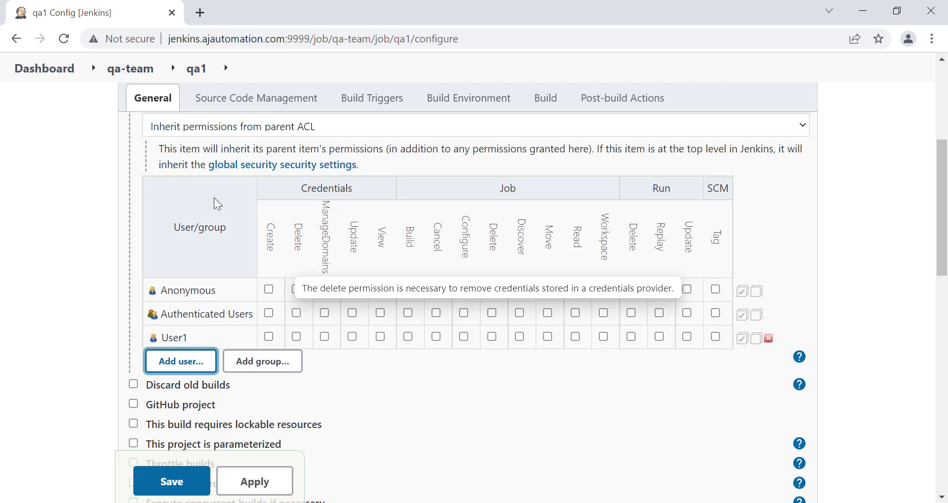
scroll(215, 199, up, 2)
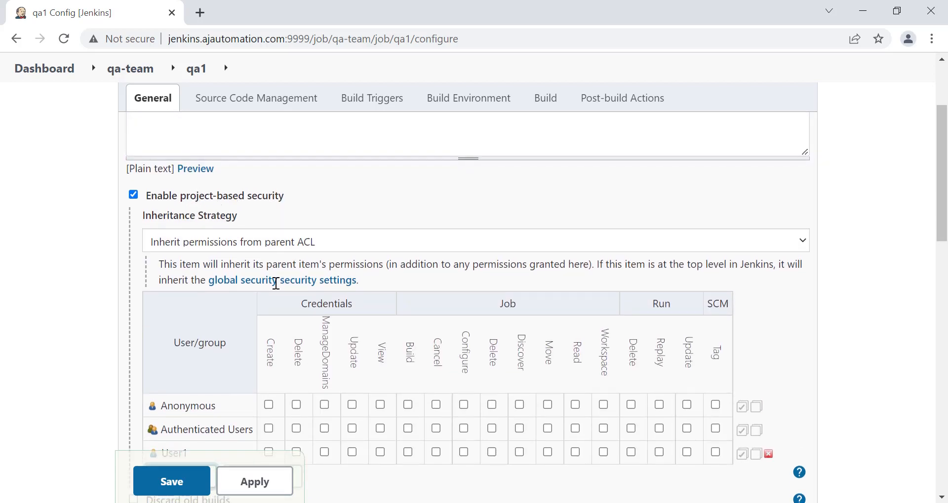
Grant User1 Configure, Move, Read and Run Delete on qa1, then apply the changes
scroll(274, 167, down, 3)
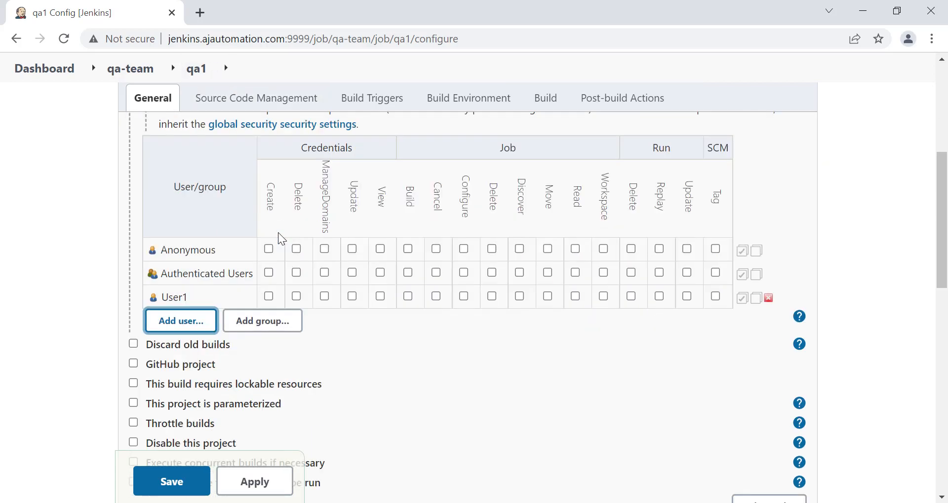
scroll(374, 279, up, 1)
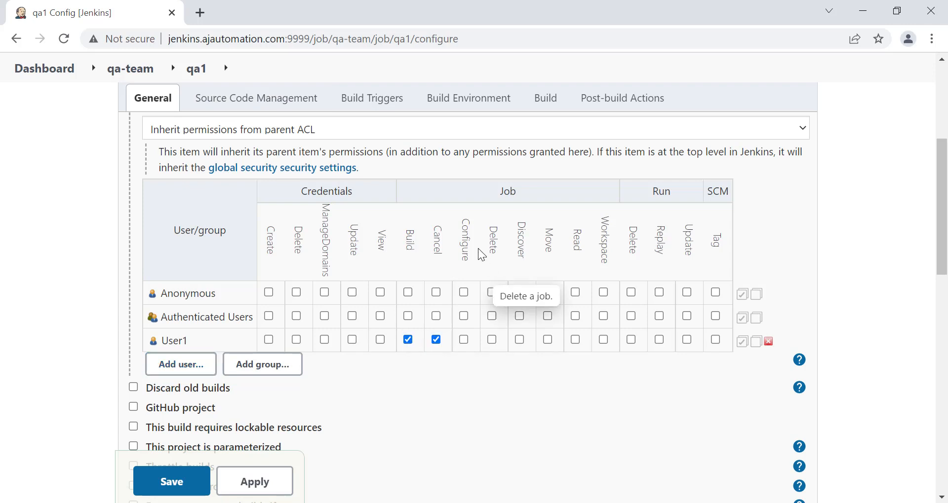
click(464, 339)
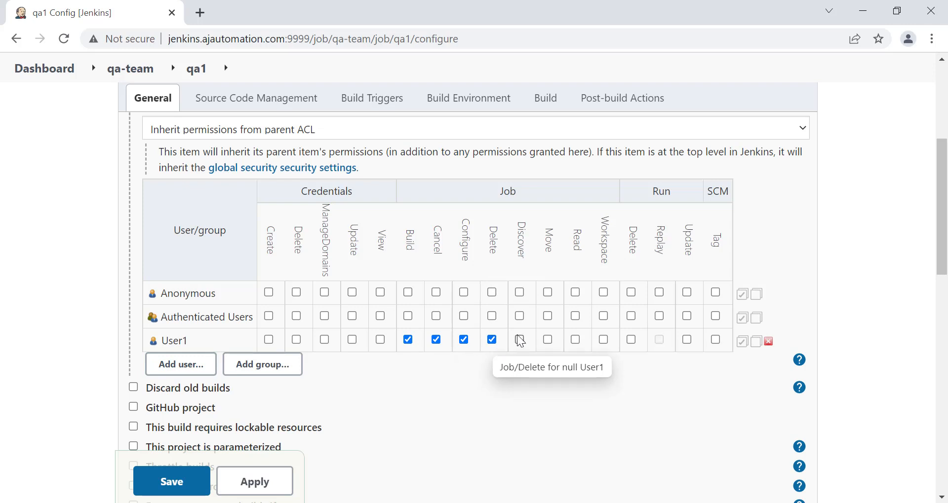
click(548, 340)
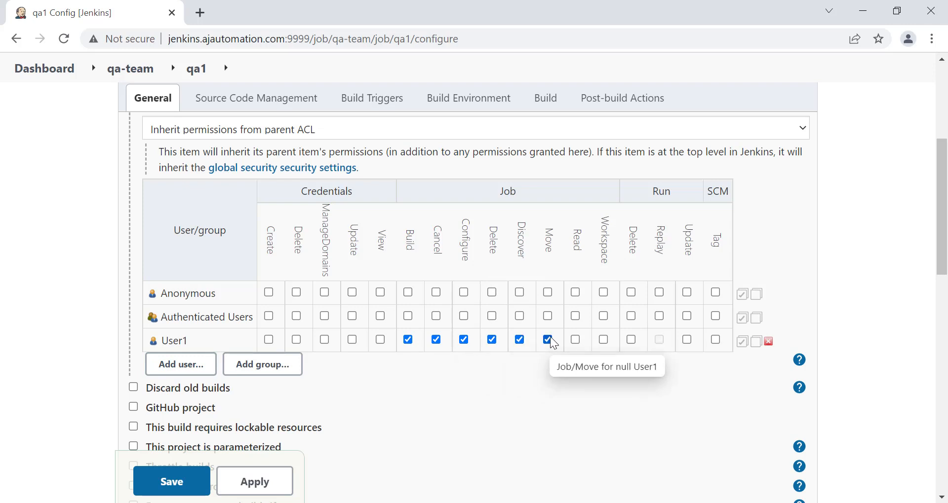
click(577, 341)
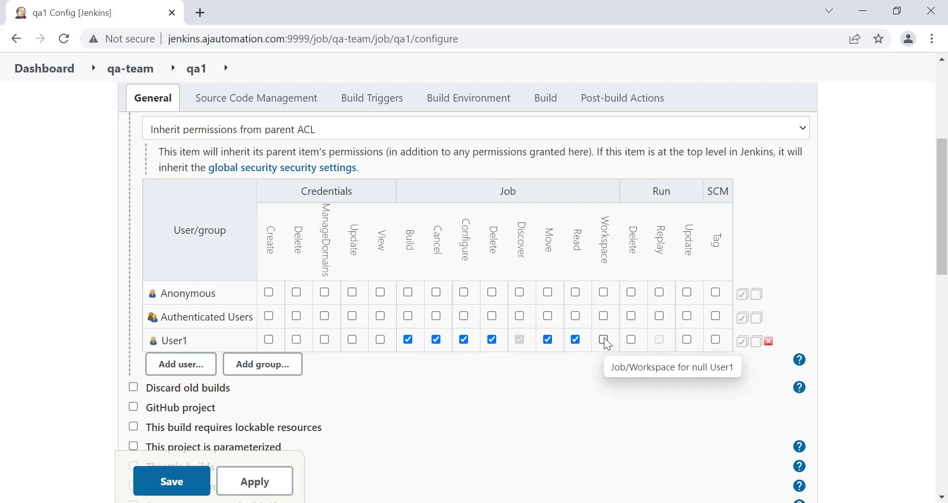
click(633, 341)
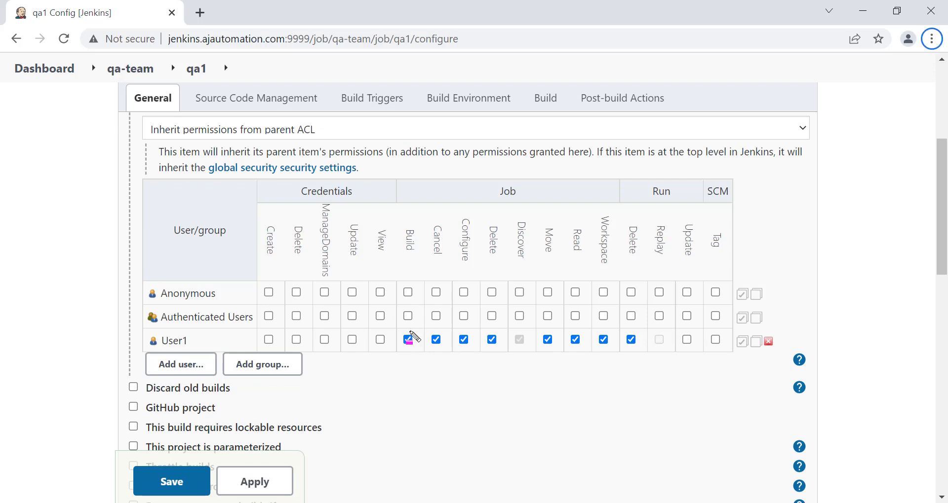
drag(389, 326, 648, 355)
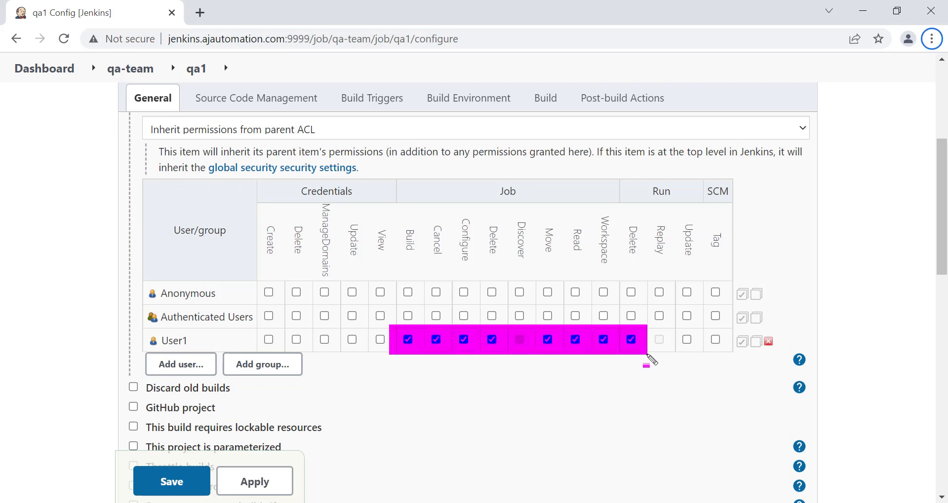
drag(141, 329, 228, 353)
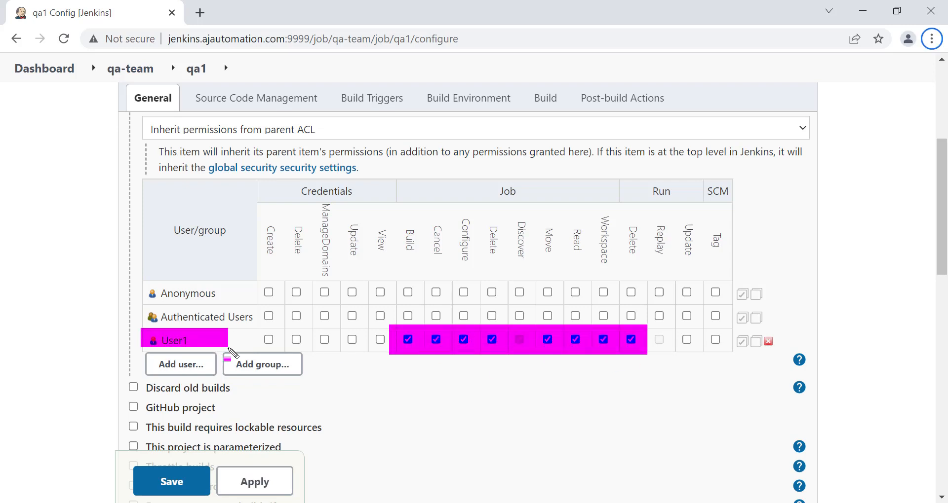
drag(177, 53, 223, 92)
key(Escape)
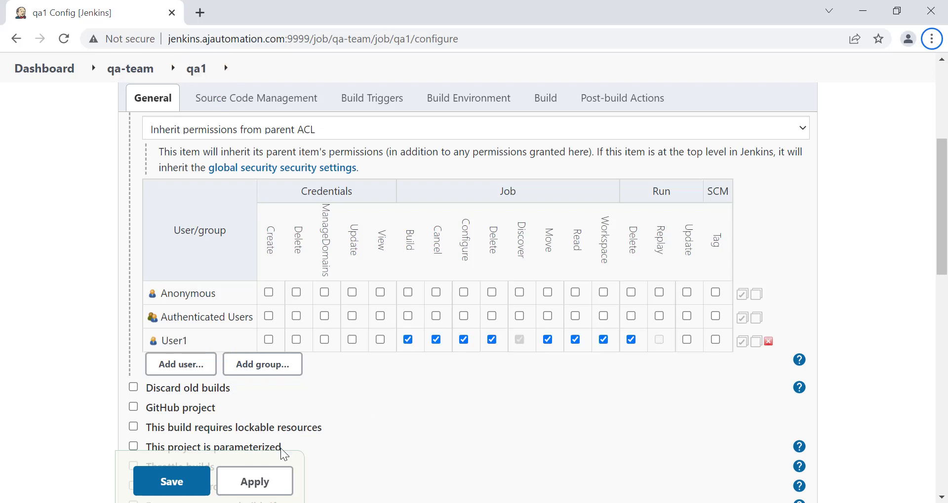
click(255, 483)
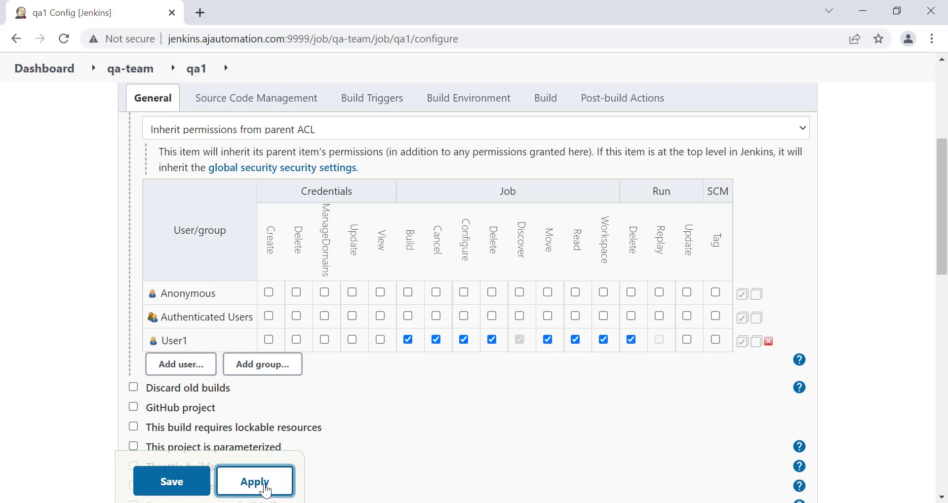
Save qa1's configuration and open the configuration page of qa-team/qa2
click(180, 482)
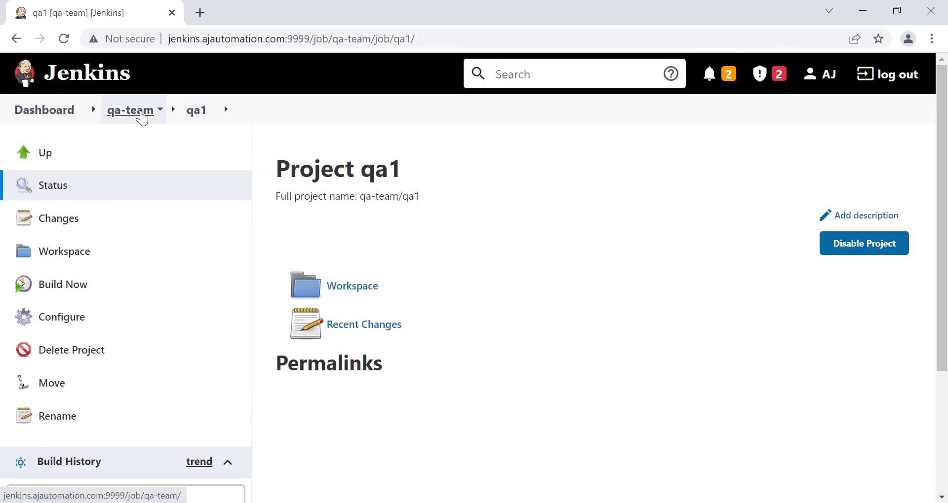
click(131, 110)
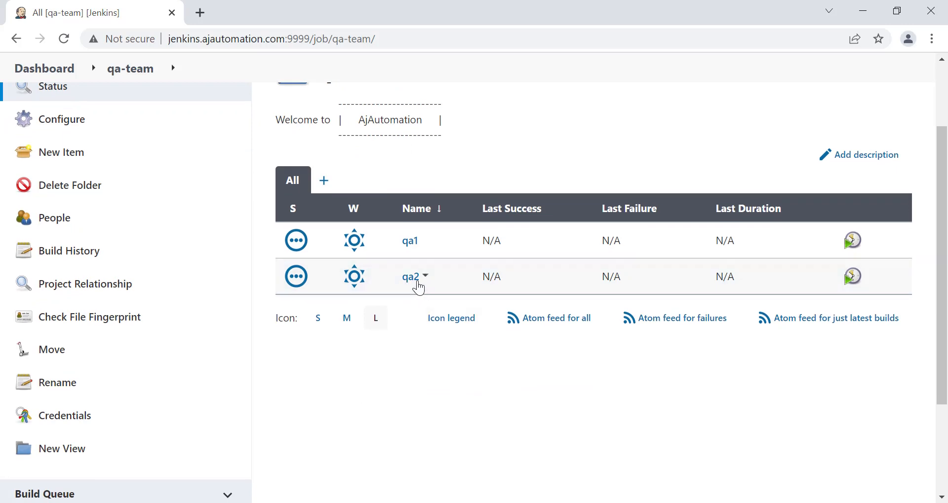
click(409, 280)
click(79, 317)
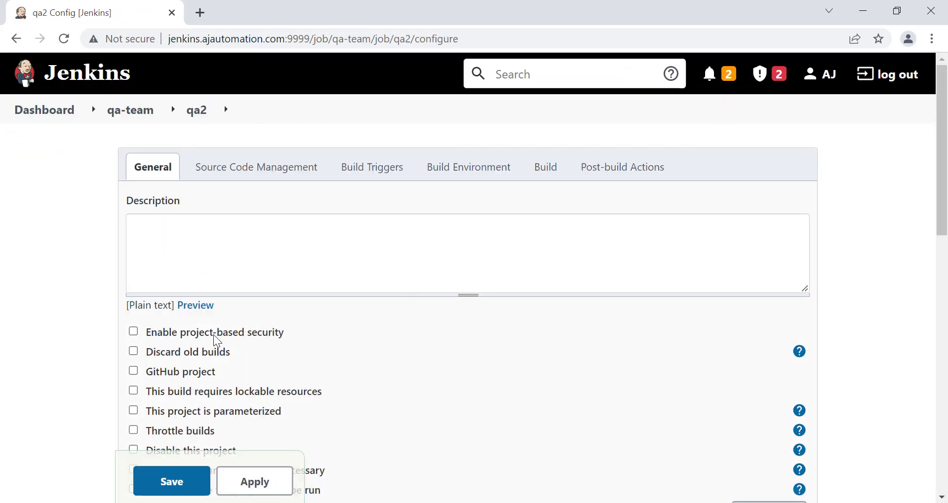
Enable project-based security on qa2 and add User2 to its permission matrix
click(213, 335)
scroll(325, 327, down, 5)
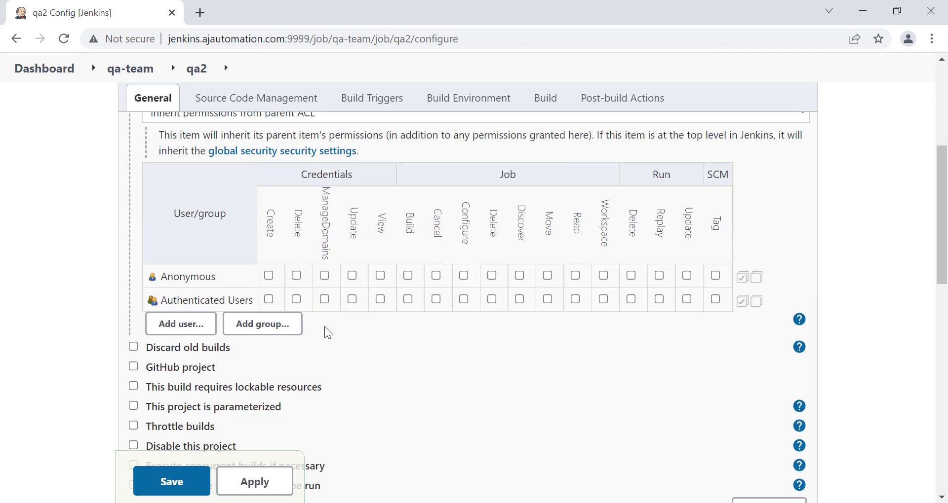
click(165, 295)
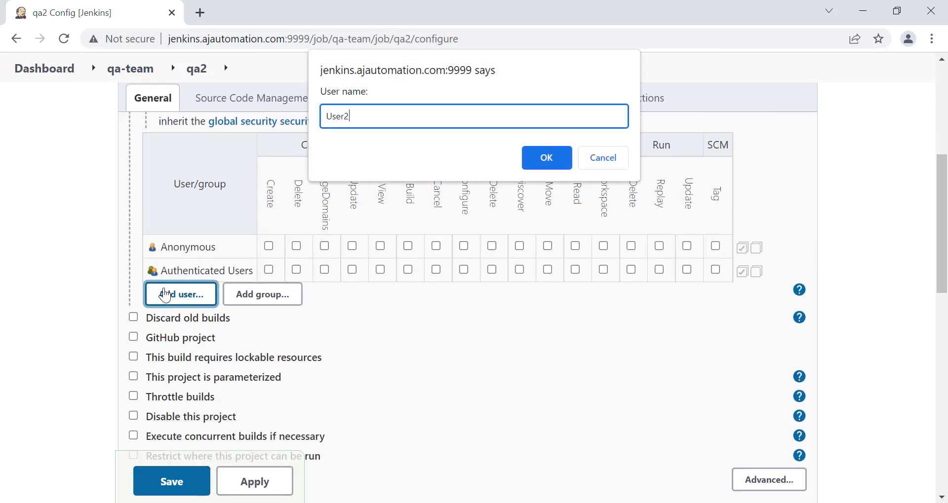
click(541, 162)
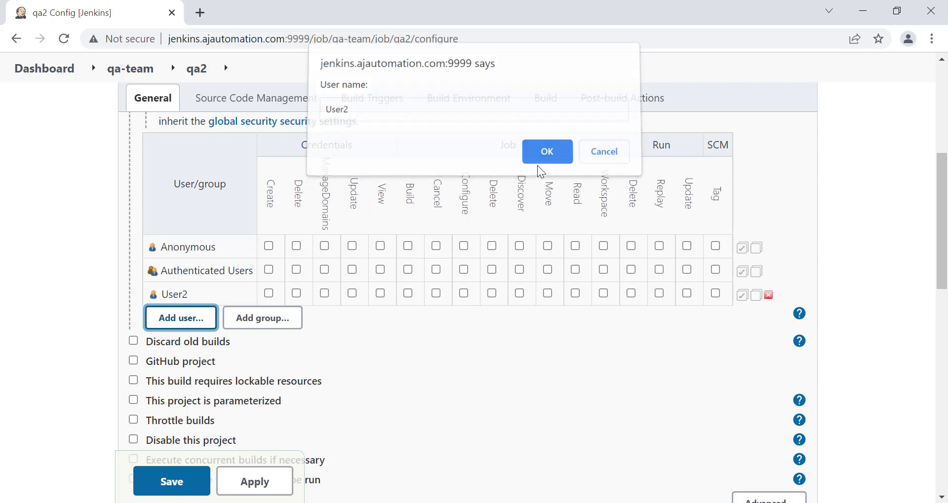
scroll(350, 349, up, 1)
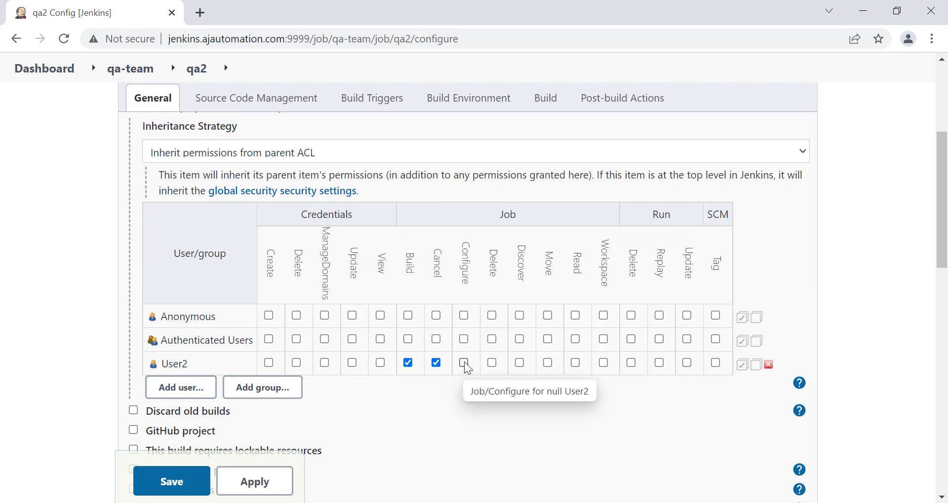
Grant User2 the Delete, Move and Read job permissions, then apply and save qa2
click(492, 364)
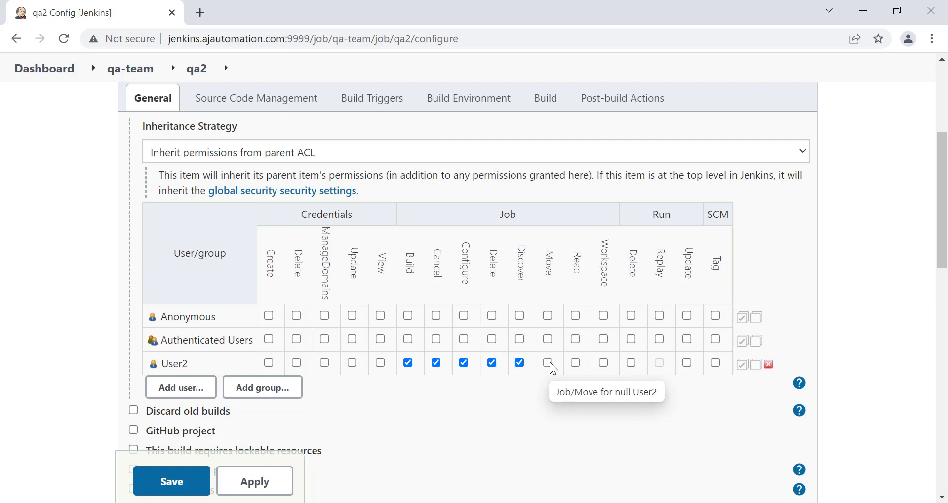
click(548, 365)
click(576, 365)
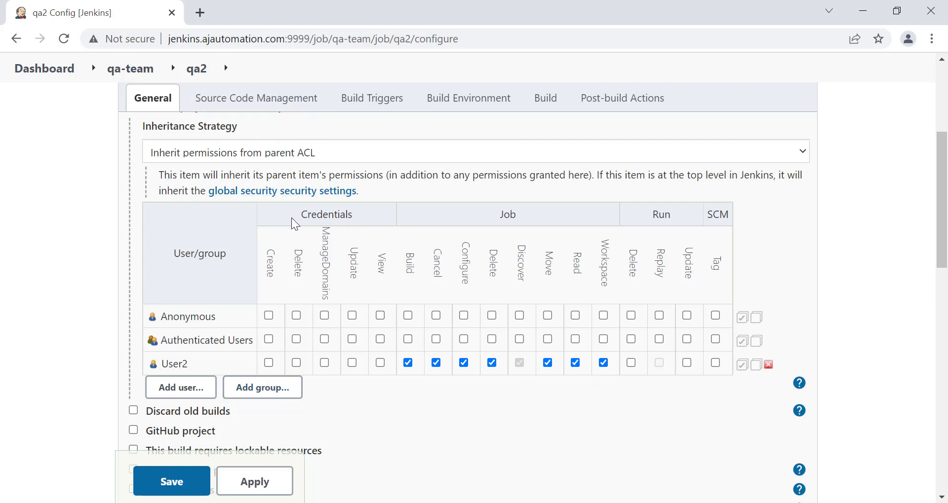
click(252, 479)
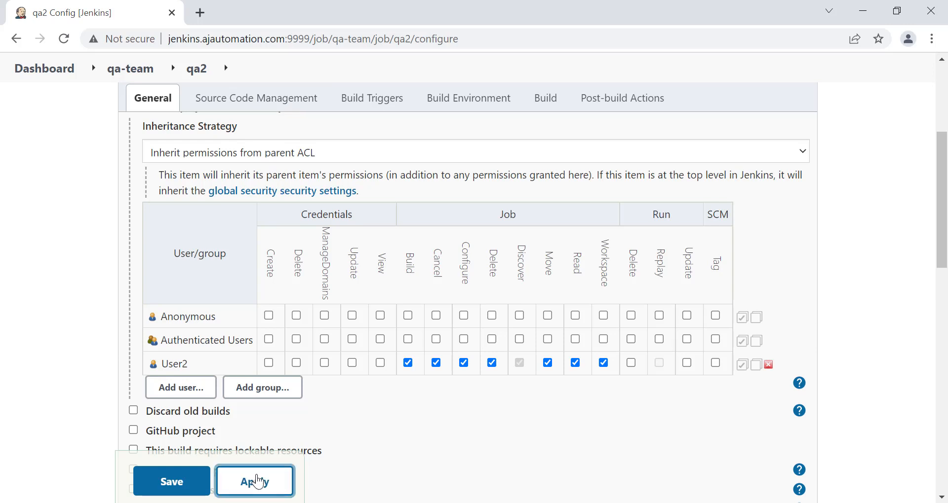
click(176, 482)
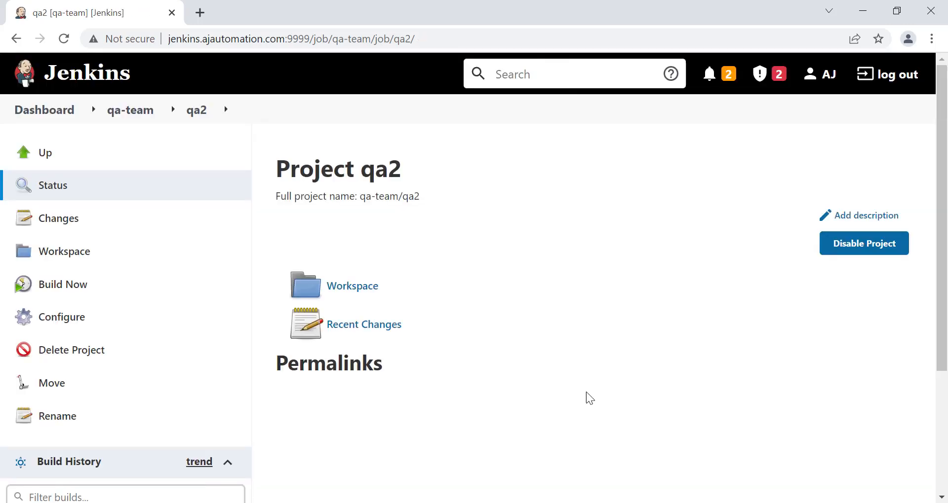
Reload qa1 in User1's incognito window and highlight the newly available job actions
click(589, 470)
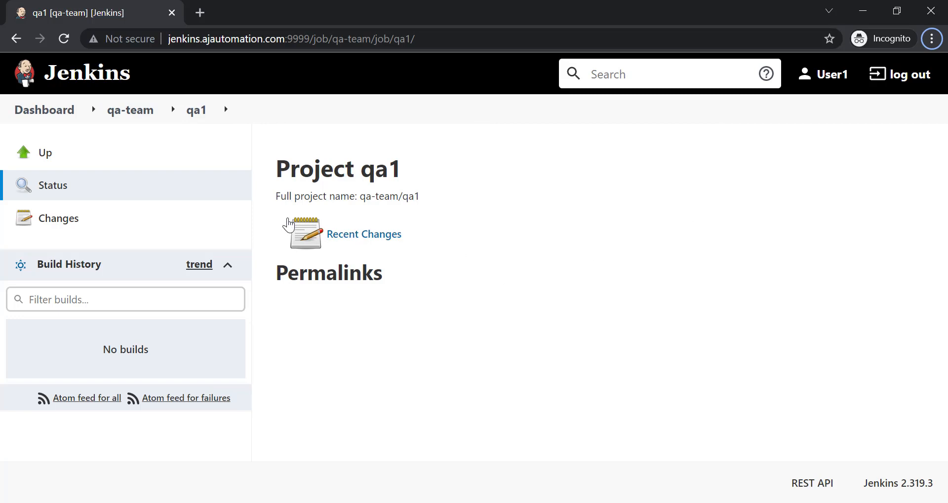
click(63, 38)
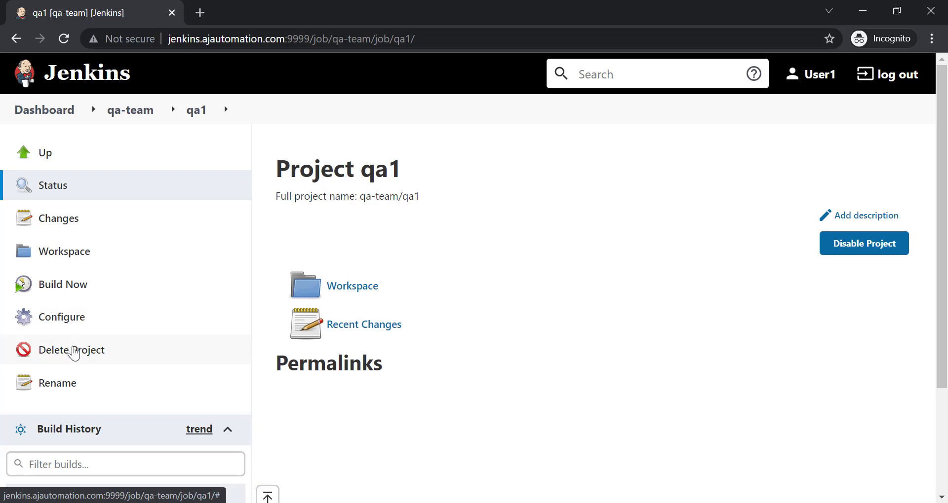
key(alt+d)
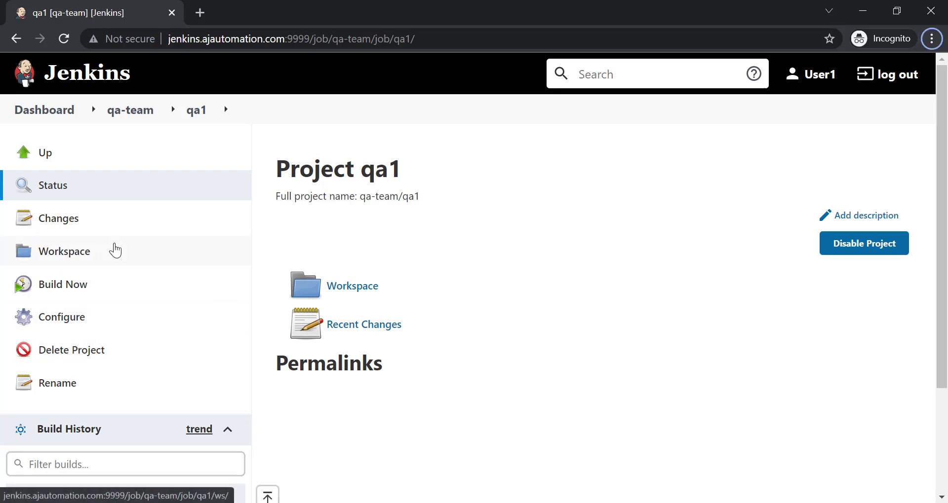
mouse_move(7, 163)
mouse_down()
mouse_move(120, 271)
mouse_move(144, 399)
mouse_up()
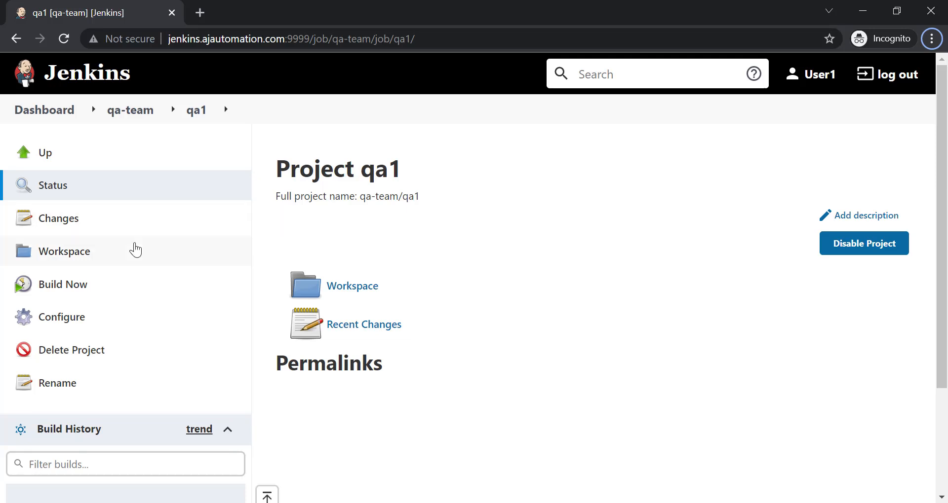
Confirm User1 can open qa1's configuration, return to qa1, and switch to User2's window
click(58, 317)
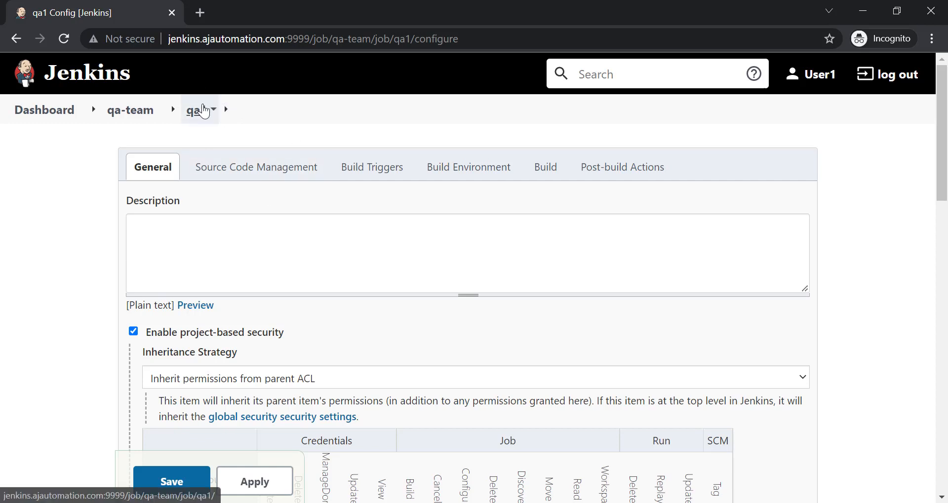
click(203, 109)
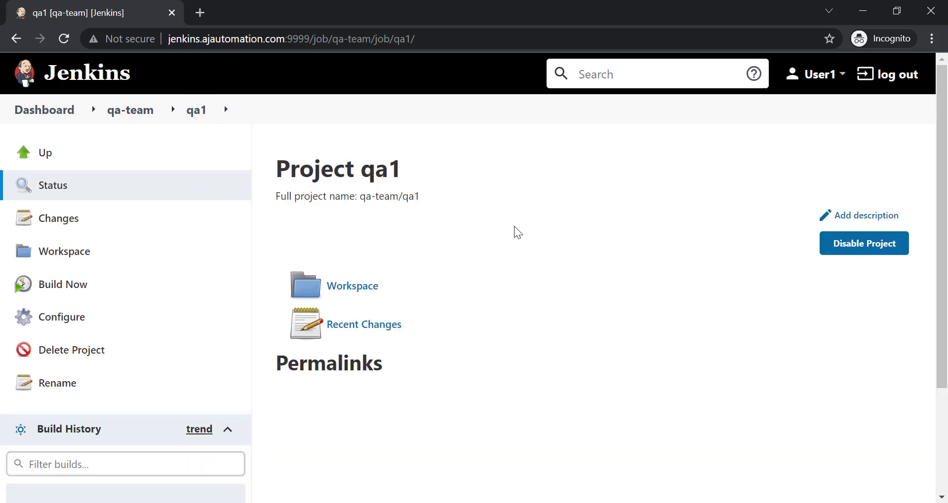
key(alt+Tab)
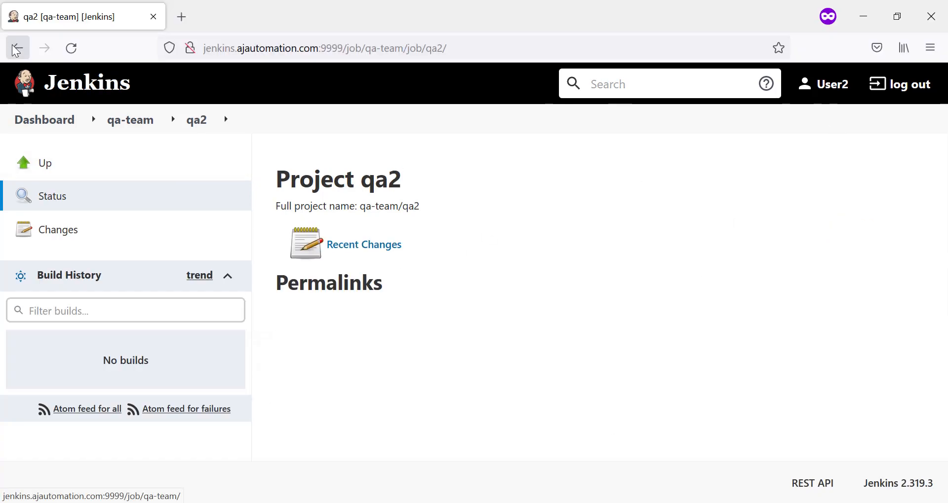
As User2, reload qa2 and check access to qa1 and qa2 in the qa-team folder
click(71, 48)
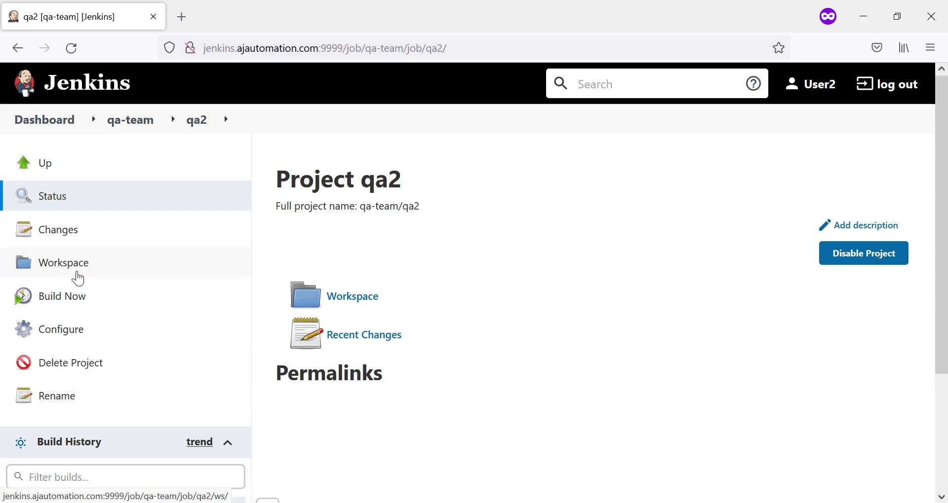
click(138, 124)
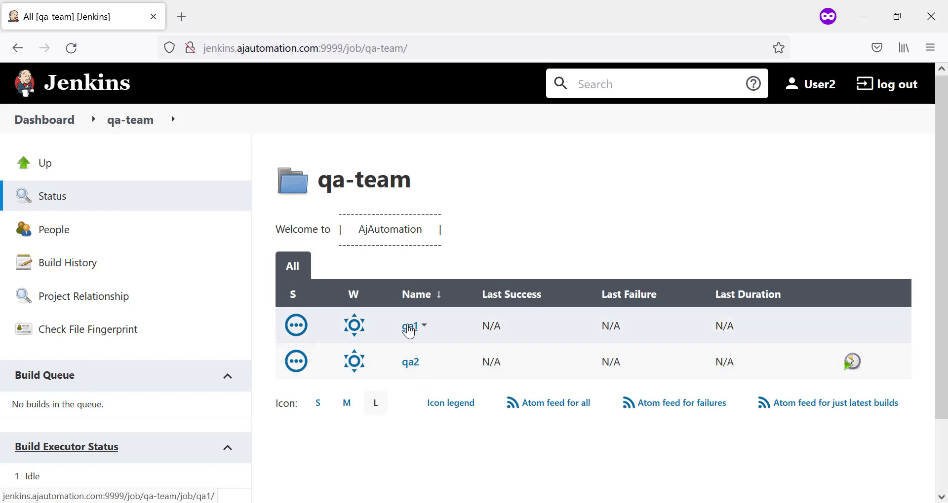
click(410, 327)
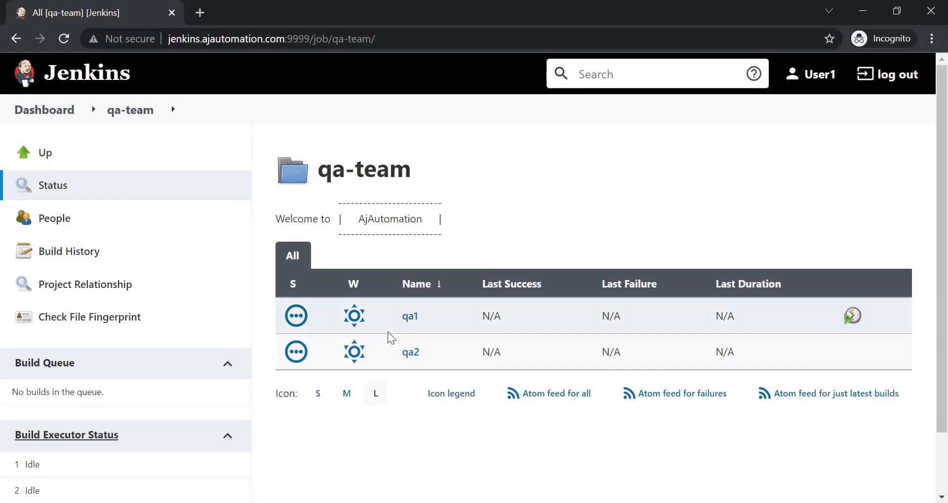
click(411, 353)
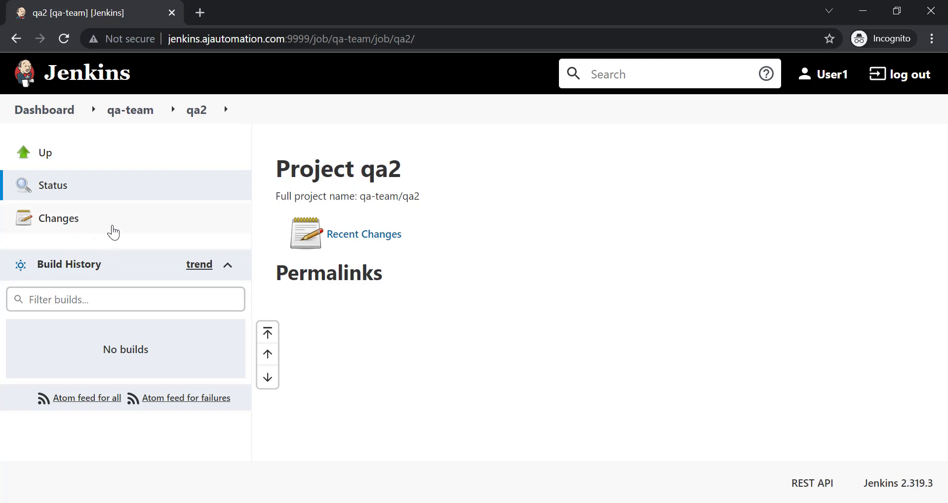
Open INT_Server/Sanity2 from the Dashboard, then bring the administrator's window back in front
click(61, 117)
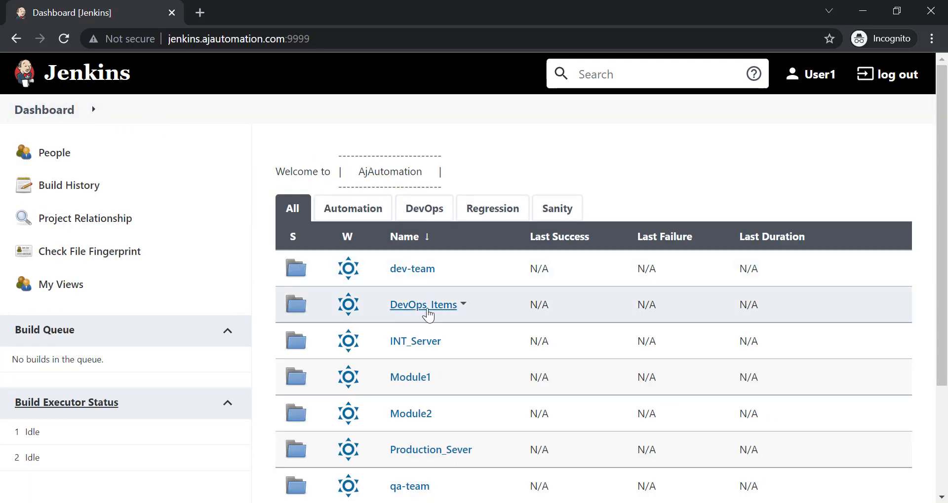
click(418, 348)
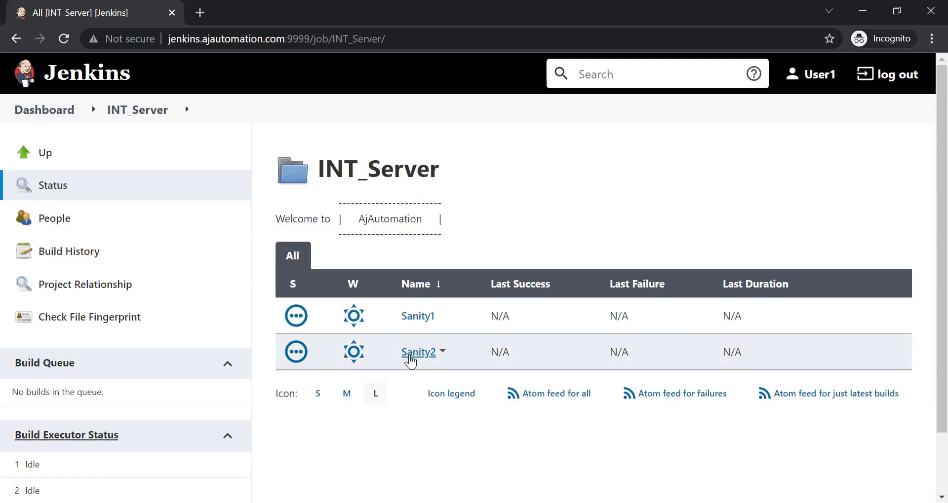
click(410, 356)
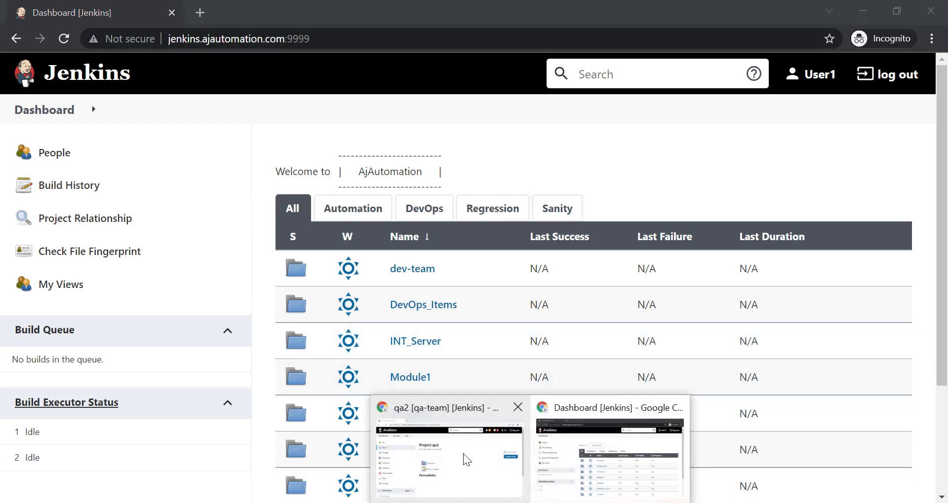
click(464, 455)
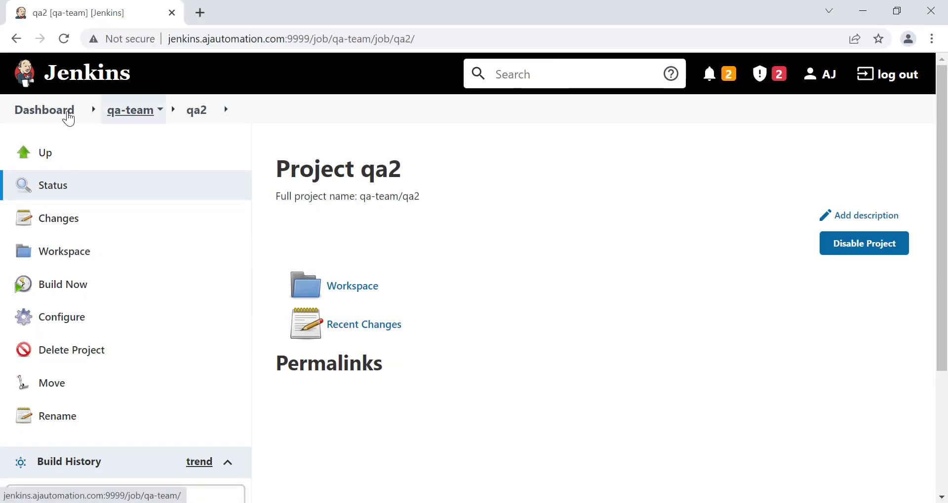
Review User1's and User2's Overall and Job Read rights in Configure Global Security, then return to the Dashboard
click(40, 110)
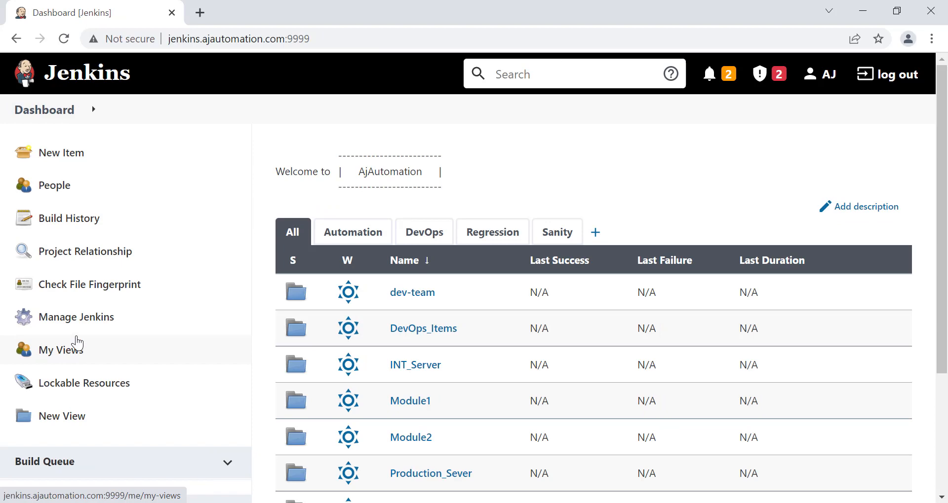
click(96, 324)
scroll(388, 352, down, 8)
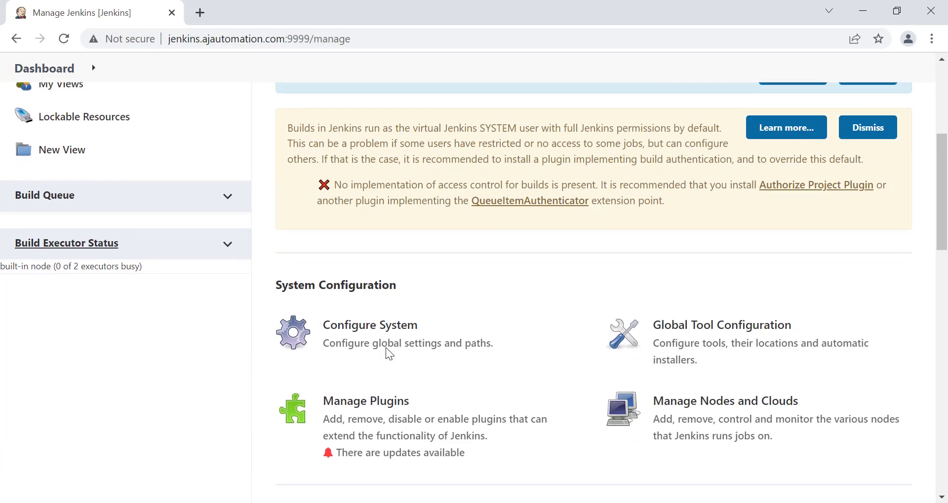
scroll(389, 354, down, 2)
click(359, 342)
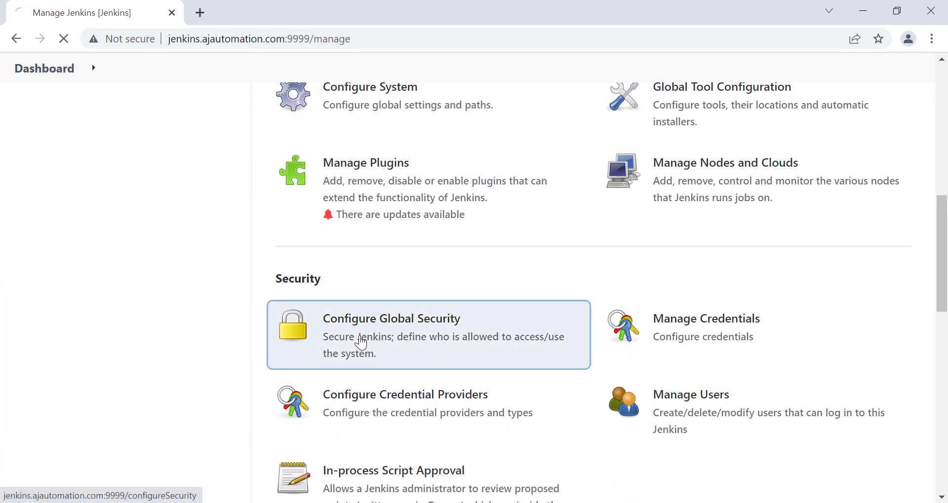
scroll(467, 433, down, 10)
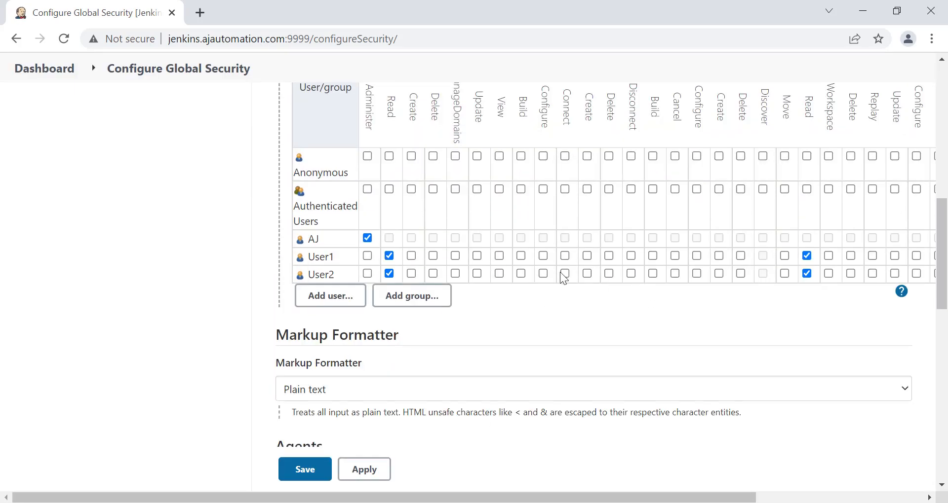
scroll(588, 275, right, 1)
scroll(588, 274, up, 2)
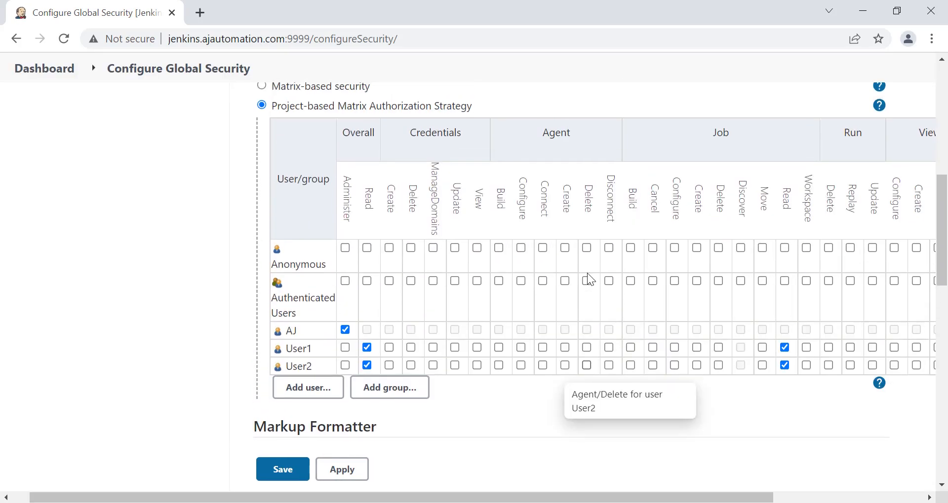
scroll(401, 223, up, 1)
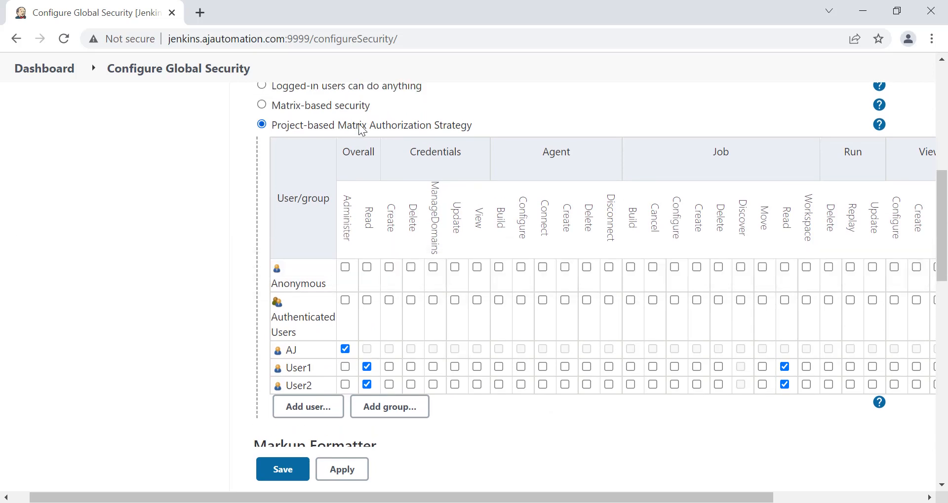
click(39, 70)
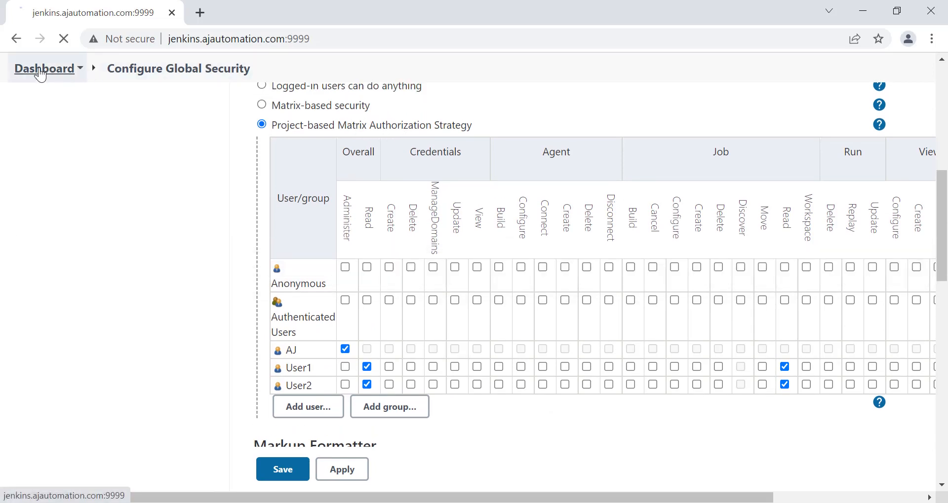
scroll(395, 356, down, 1)
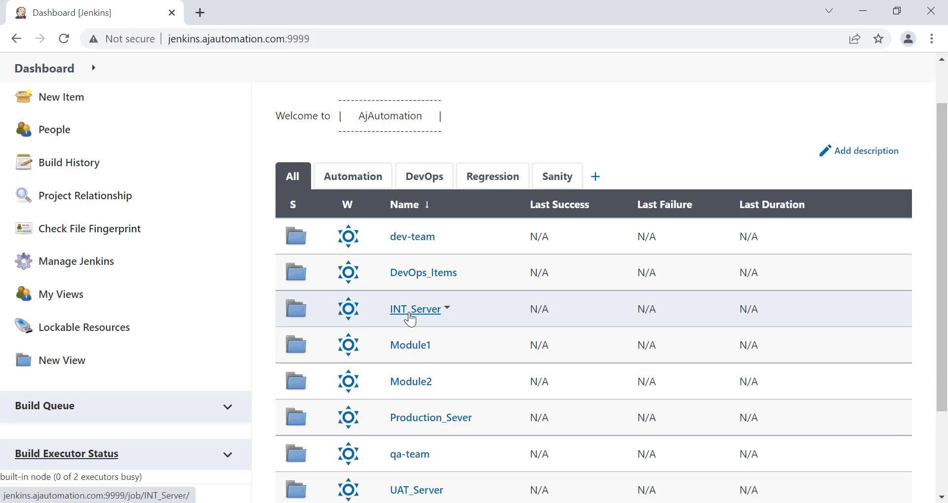
Glance at the Jenkins Sessions notes, then bring the administrator's Jenkins window forward
key(alt+Tab)
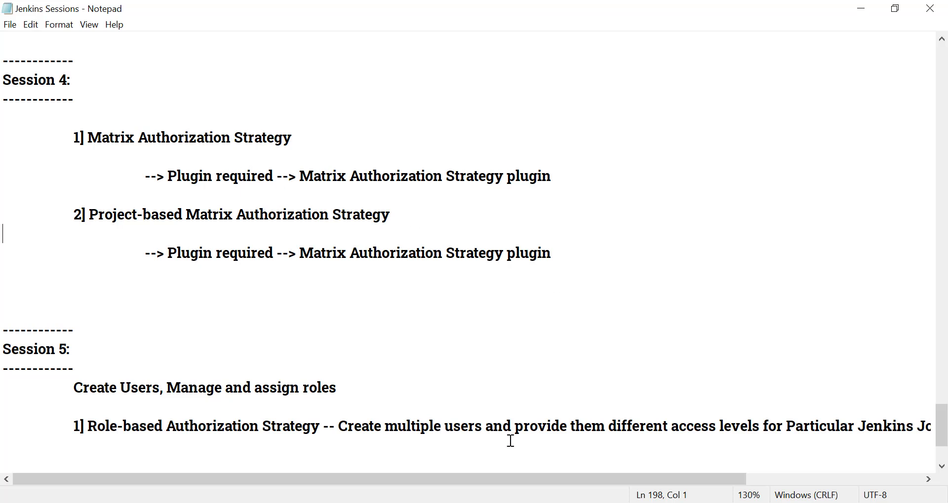
click(530, 502)
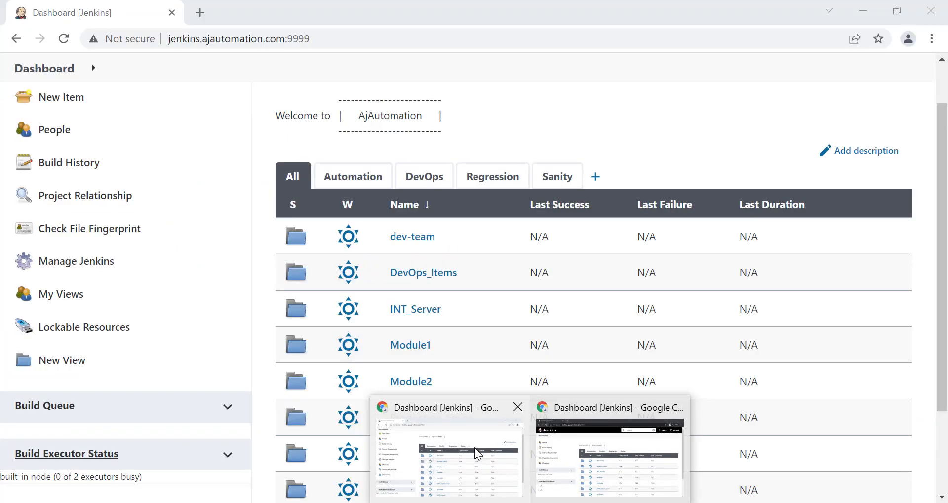
click(478, 455)
scroll(493, 317, up, 2)
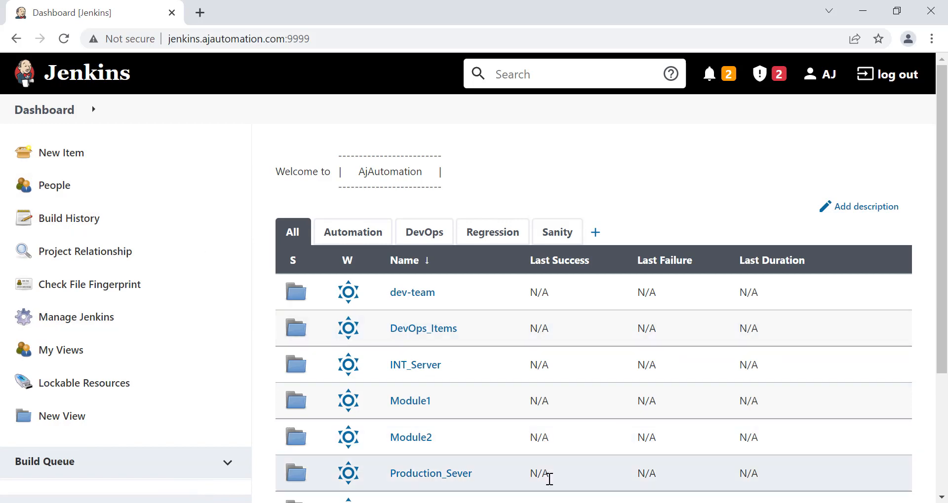
In User2's window, view the qa-team folder listing qa1 and qa2, then return to the notes
click(567, 502)
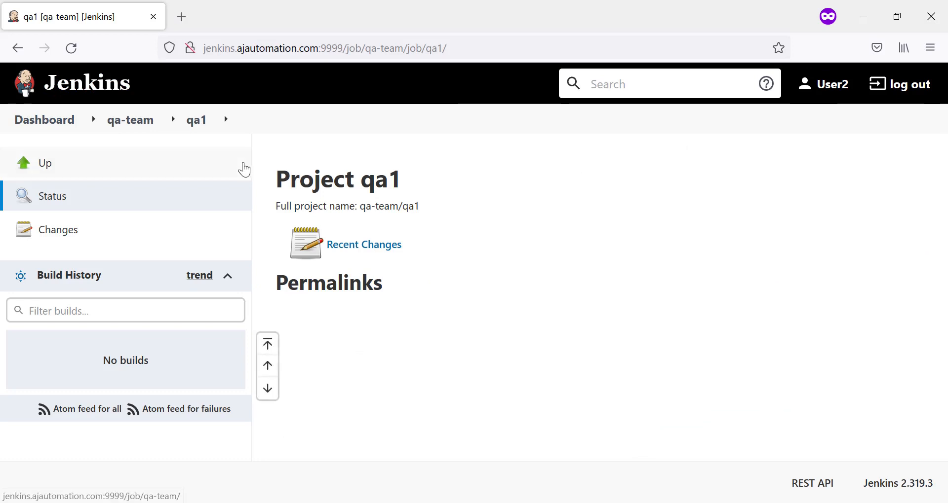
click(130, 121)
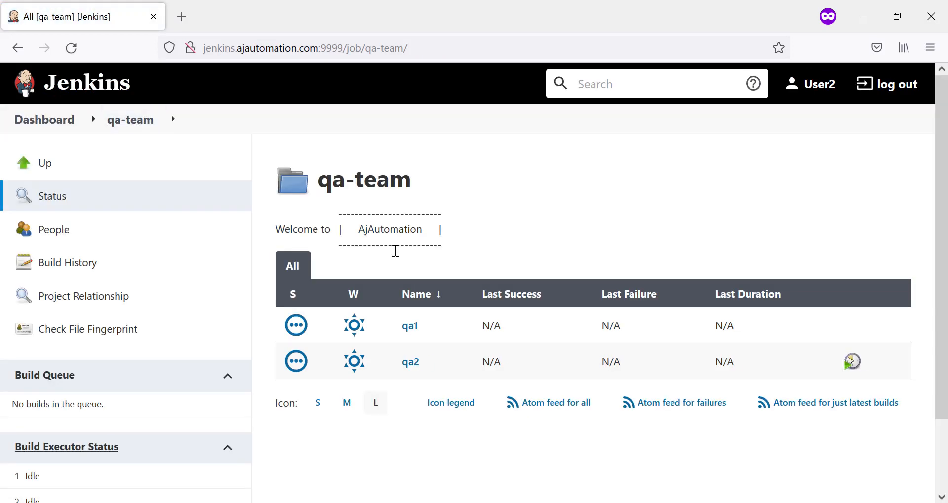
scroll(497, 340, down, 2)
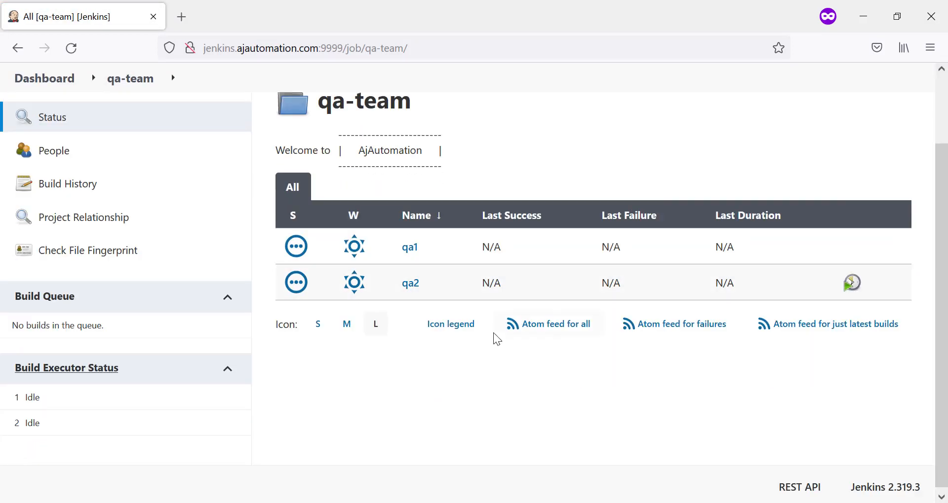
click(455, 502)
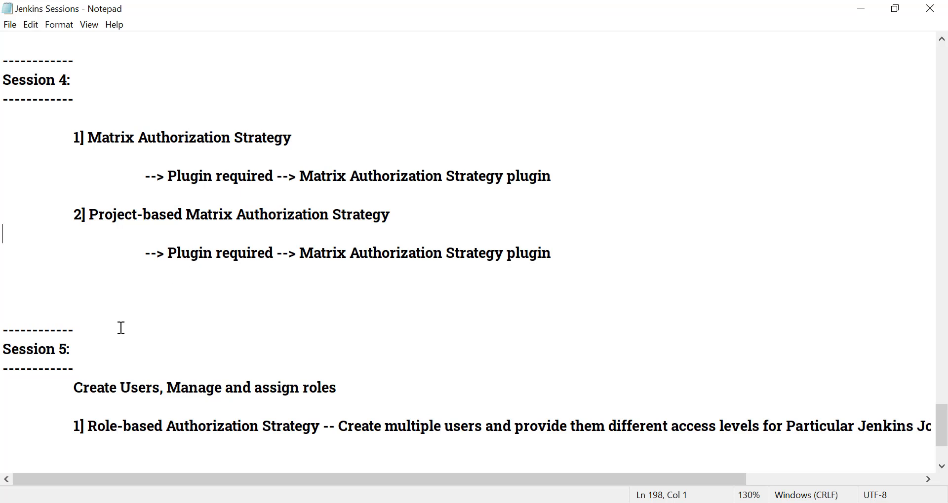
Highlight the Matrix, Project-based Matrix and Role-based Authorization Strategy headings in magenta
scroll(121, 328, up, 1)
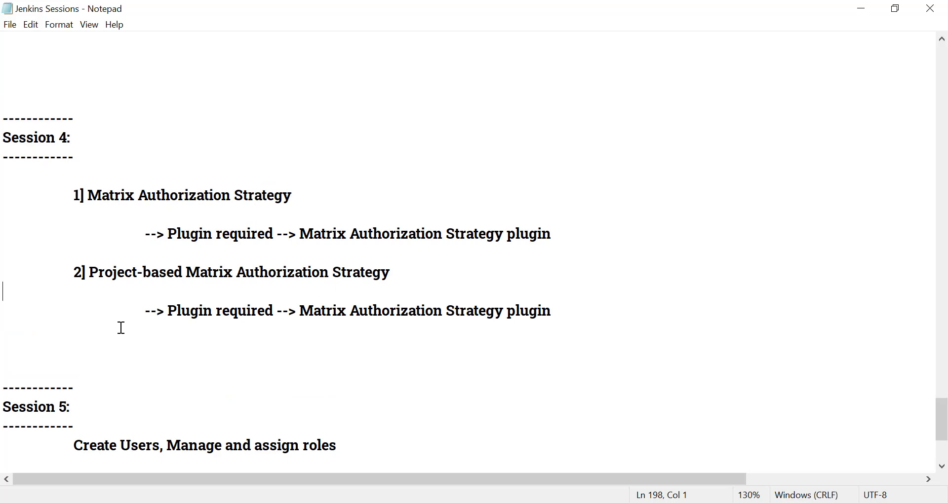
scroll(122, 328, down, 1)
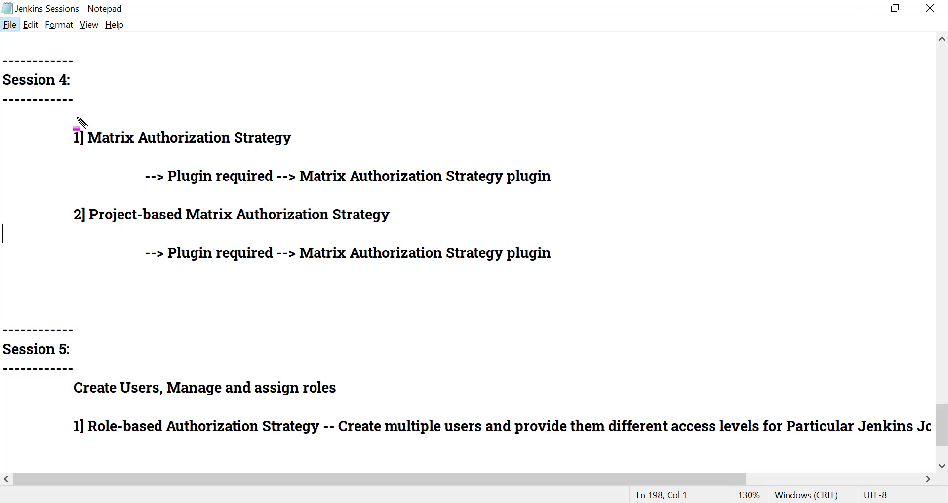
mouse_move(79, 129)
mouse_down()
mouse_move(147, 151)
mouse_move(310, 168)
mouse_up()
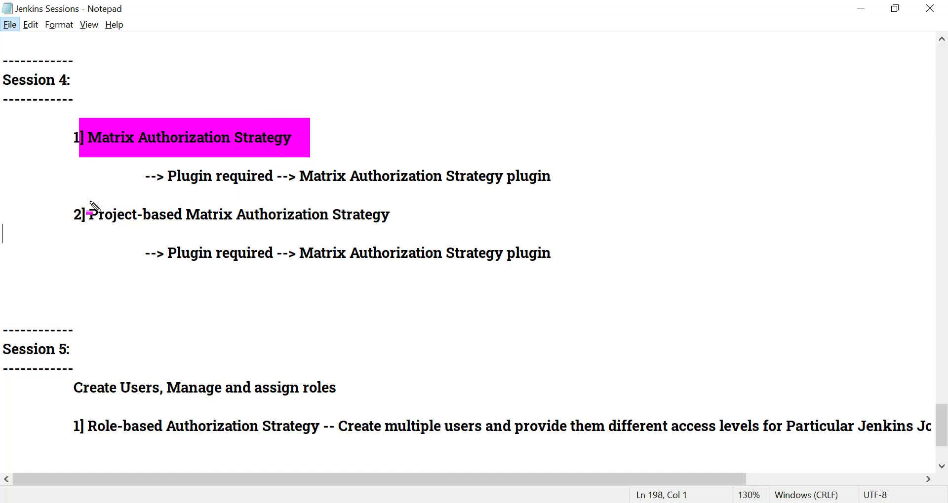
mouse_move(82, 206)
mouse_down()
mouse_move(184, 226)
mouse_move(401, 236)
mouse_up()
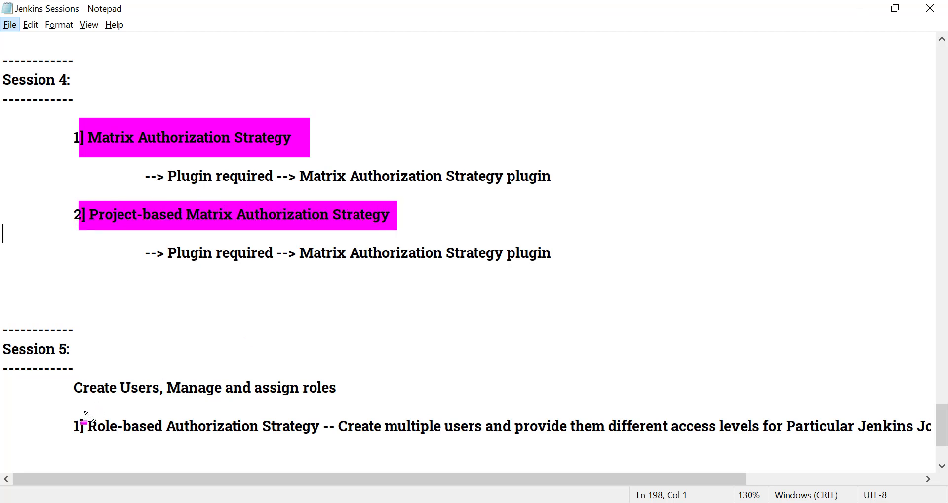
mouse_move(83, 416)
mouse_down()
mouse_move(214, 450)
mouse_move(330, 449)
mouse_up()
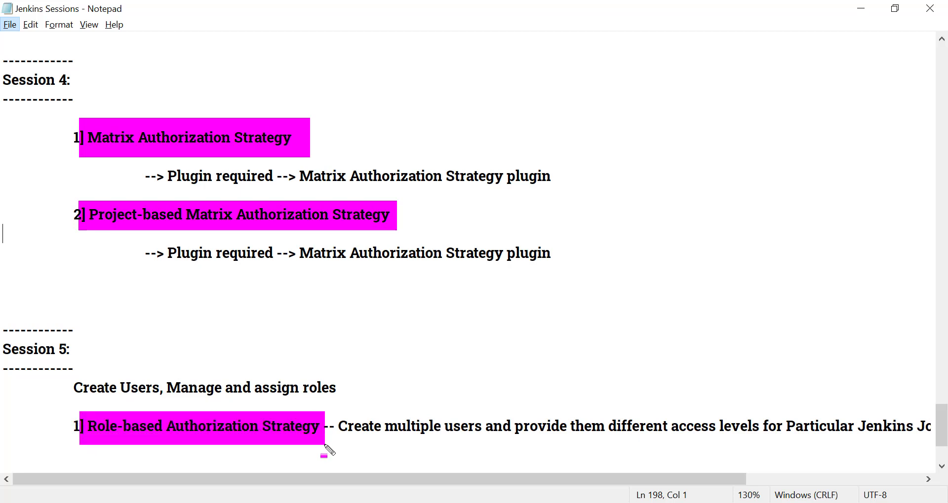